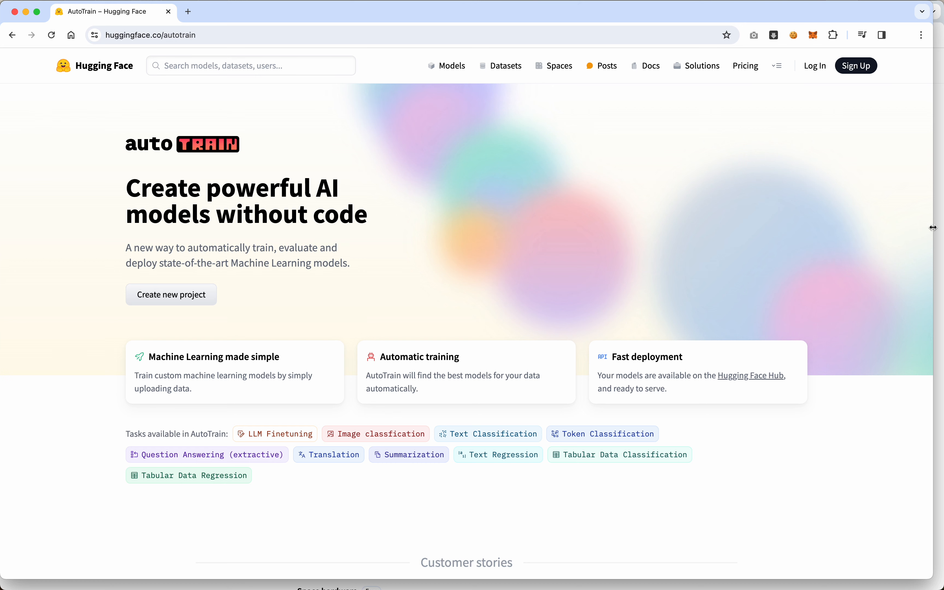
Step: Start a new AutoTrain project and name its Space text-image-classifier
{"action": "left_click_drag", "start_coordinate": [934, 227], "coordinate": [942, 227]}
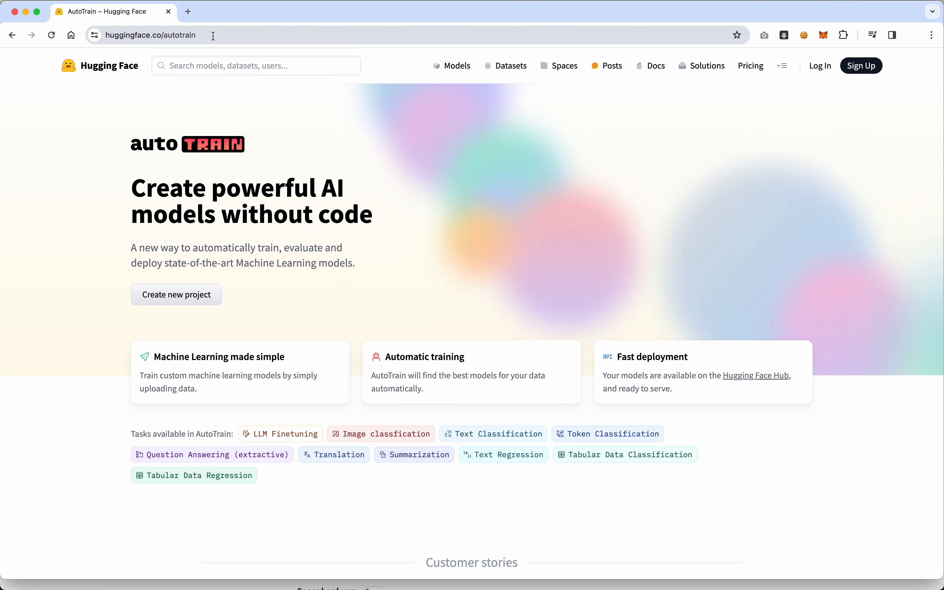
{"action": "left_click", "coordinate": [201, 296]}
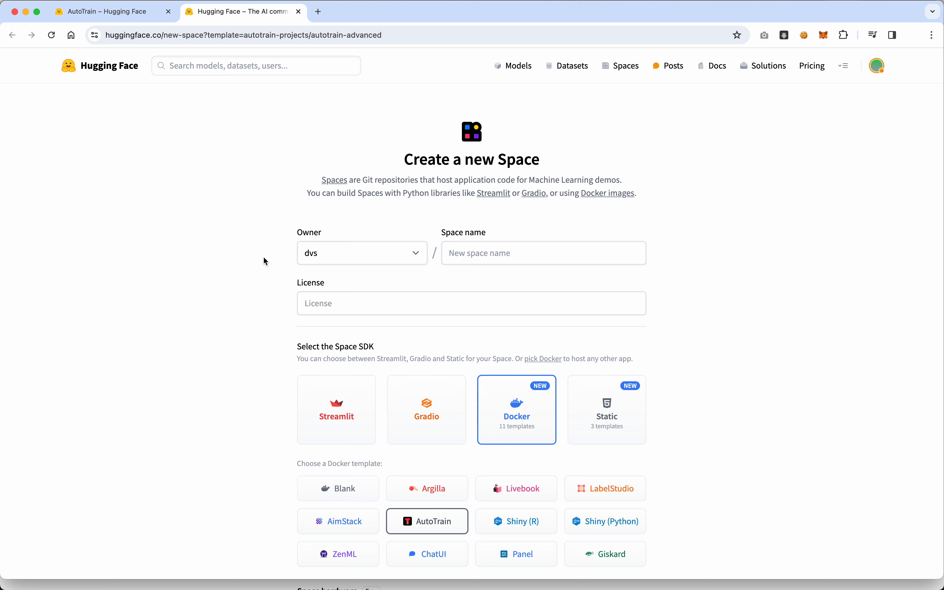
{"action": "left_click", "coordinate": [487, 254]}
{"action": "type", "text": "text-img"}
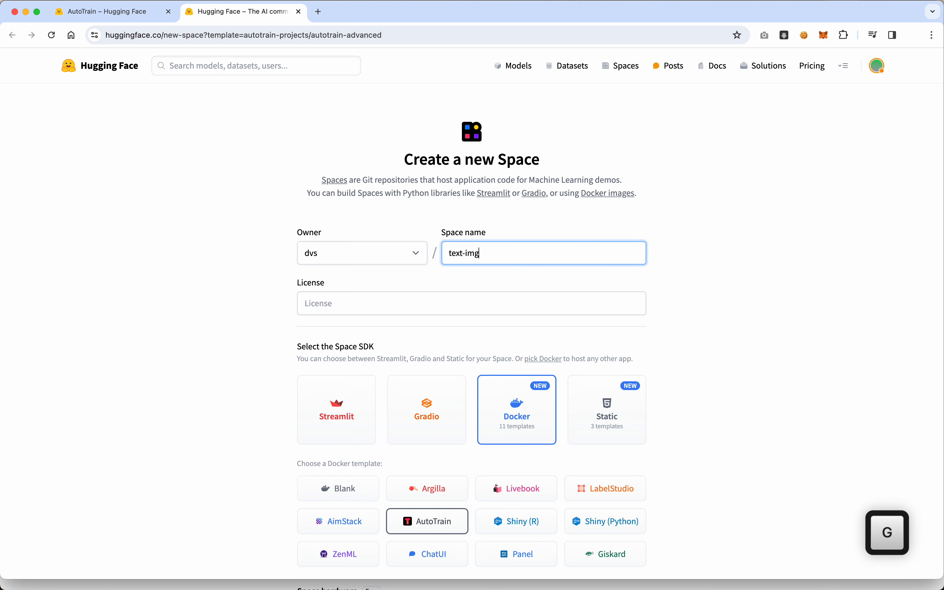
{"action": "key", "text": "BackSpace"}
{"action": "type", "text": "age-classifier"}
Step: Choose the Nvidia T4 small Space hardware and make it sleep after 15 minutes of inactivity
{"action": "scroll", "coordinate": [351, 279], "scroll_direction": "down", "scroll_amount": 3}
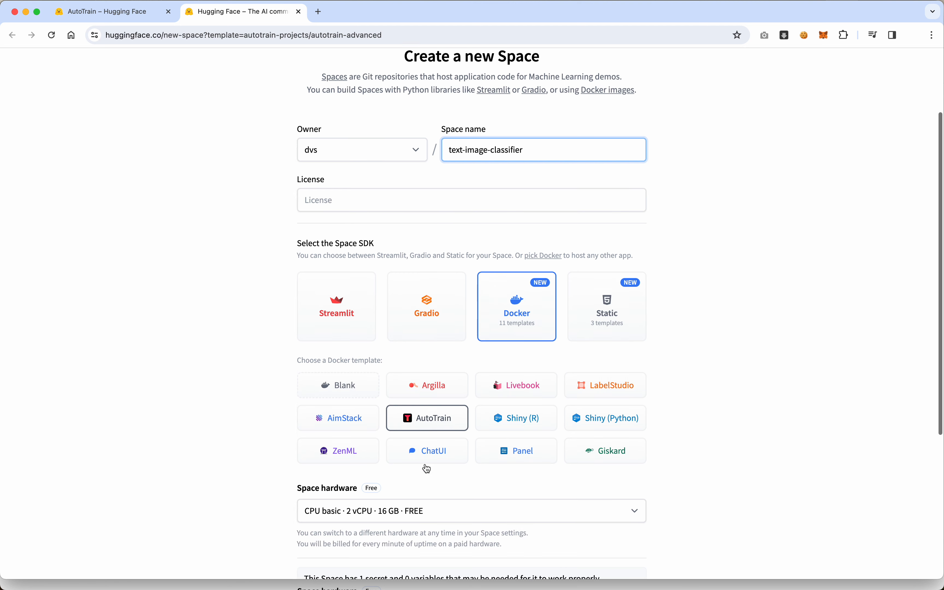
{"action": "scroll", "coordinate": [424, 464], "scroll_direction": "down", "scroll_amount": 5}
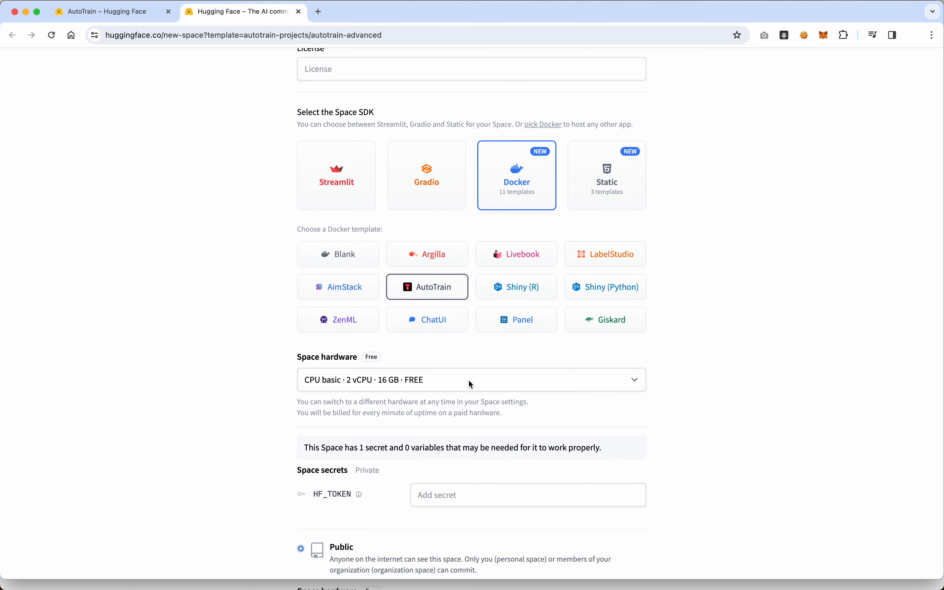
{"action": "left_click", "coordinate": [429, 381]}
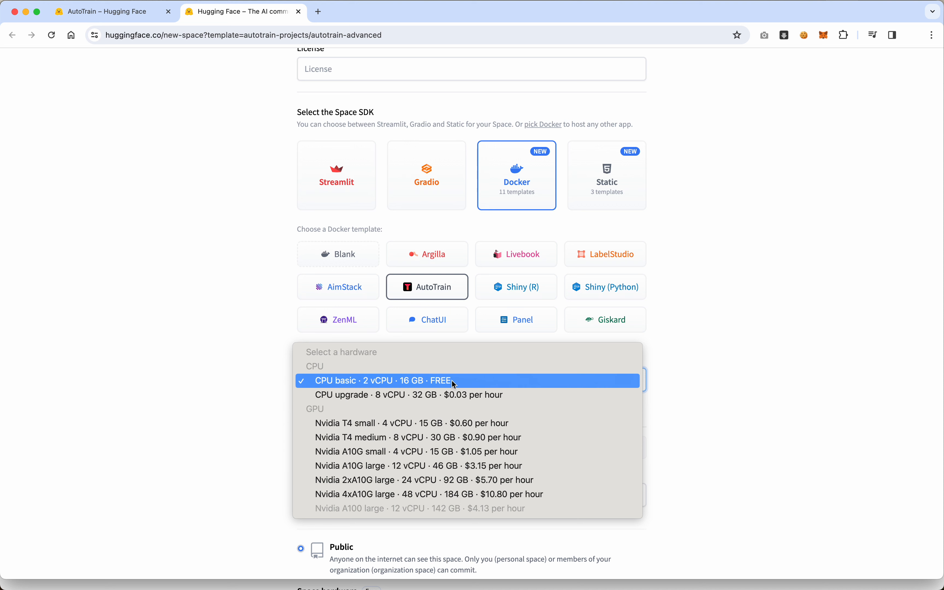
{"action": "left_click", "coordinate": [454, 427]}
{"action": "scroll", "coordinate": [266, 408], "scroll_direction": "down", "scroll_amount": 3}
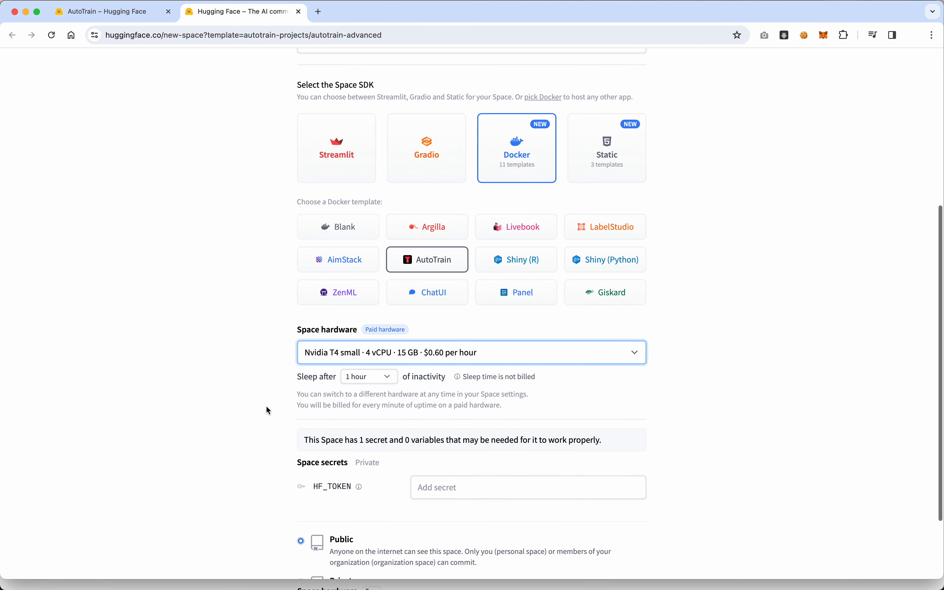
{"action": "left_click", "coordinate": [386, 325]}
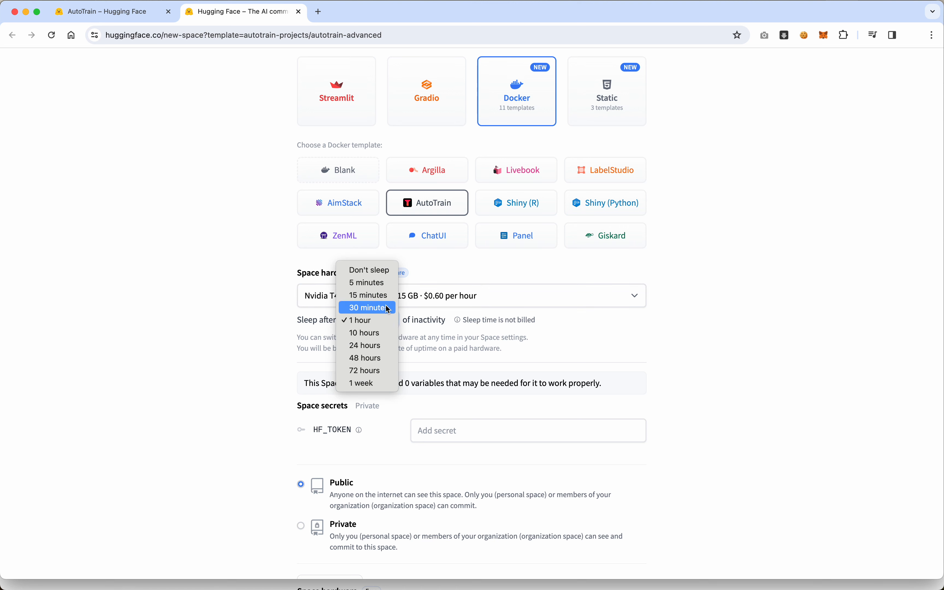
{"action": "left_click", "coordinate": [387, 297]}
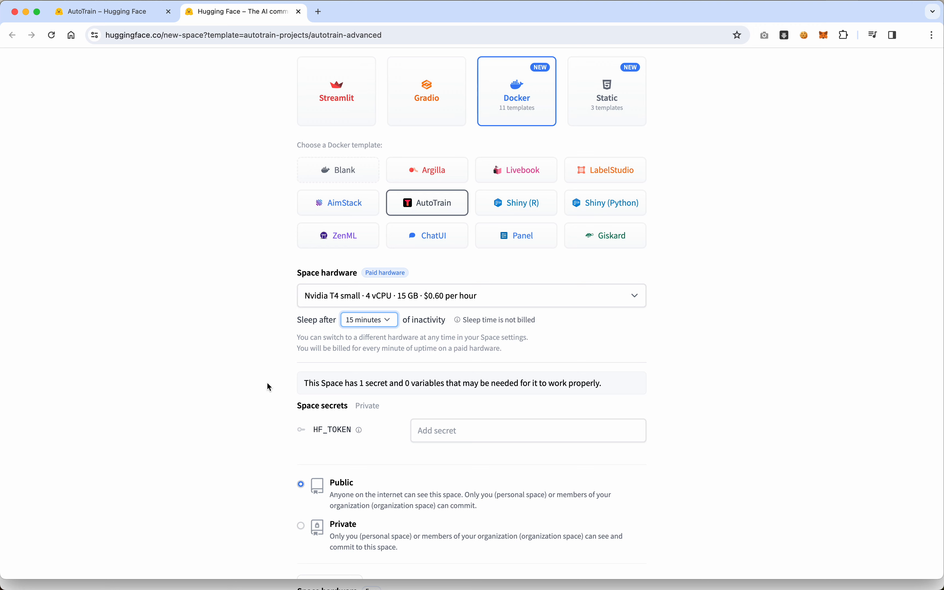
Step: Open the account settings in a separate tab and show the access tokens
{"action": "scroll", "coordinate": [269, 385], "scroll_direction": "down", "scroll_amount": 1}
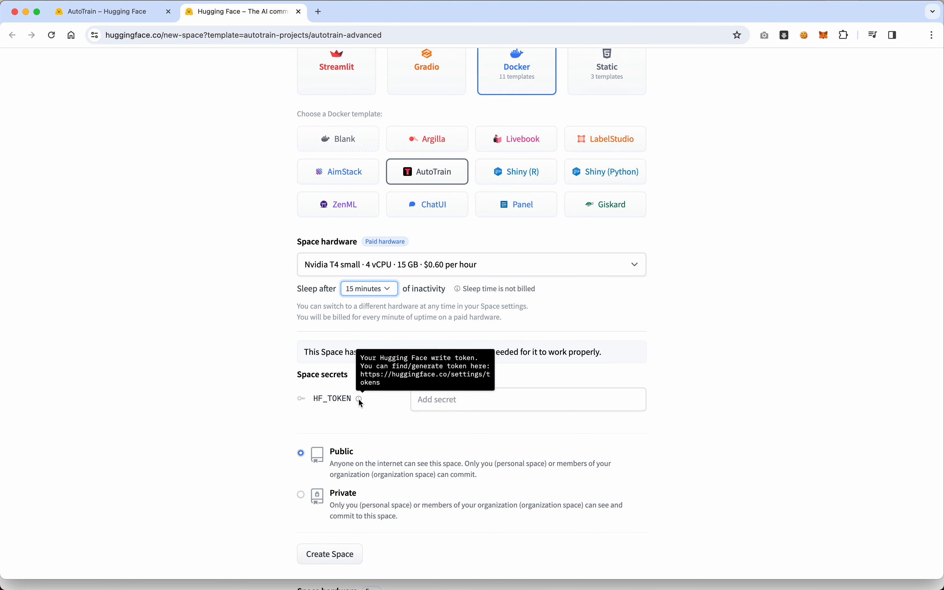
{"action": "scroll", "coordinate": [251, 343], "scroll_direction": "up", "scroll_amount": 1}
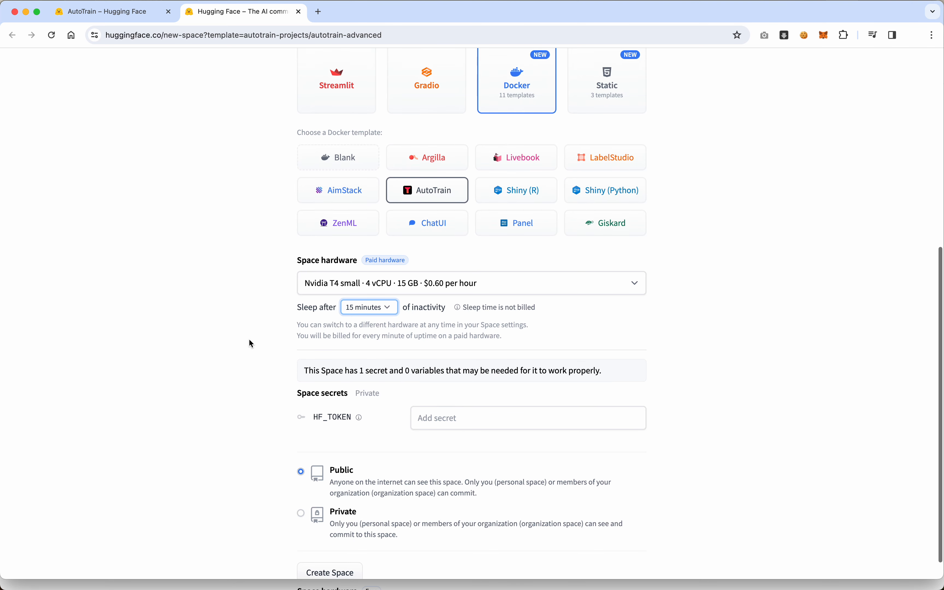
{"action": "scroll", "coordinate": [393, 376], "scroll_direction": "up", "scroll_amount": 5}
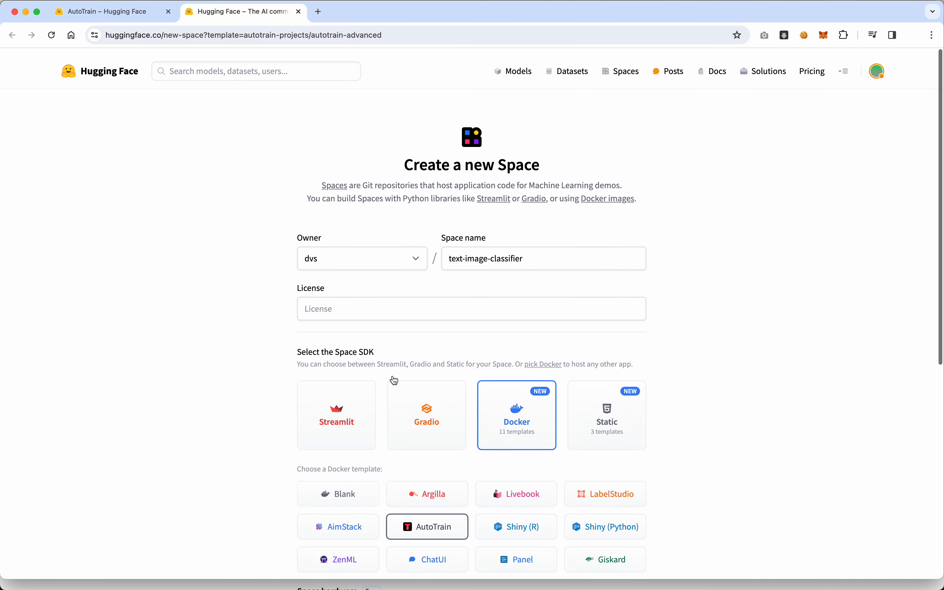
{"action": "left_click", "coordinate": [878, 70]}
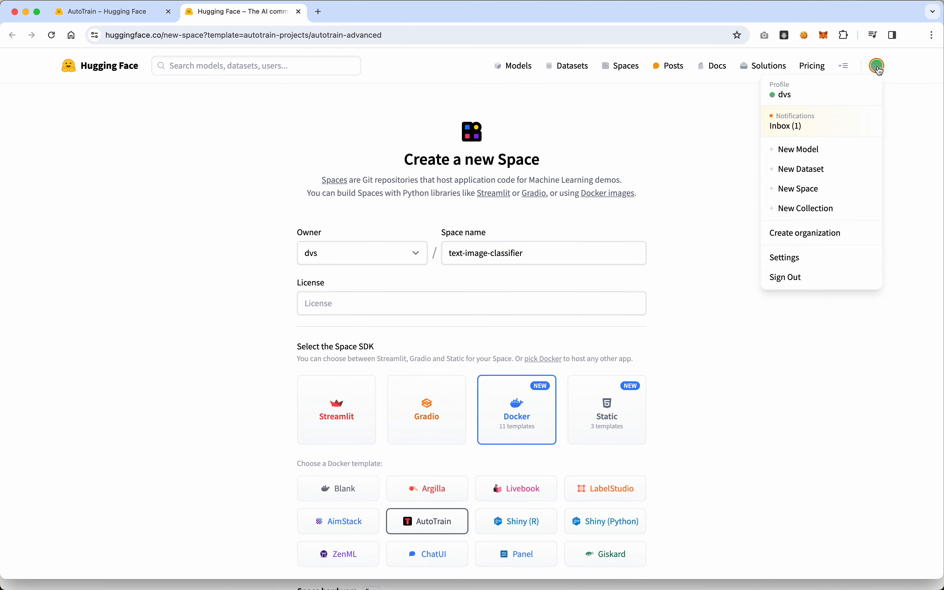
{"action": "left_click", "coordinate": [796, 258], "text": "super"}
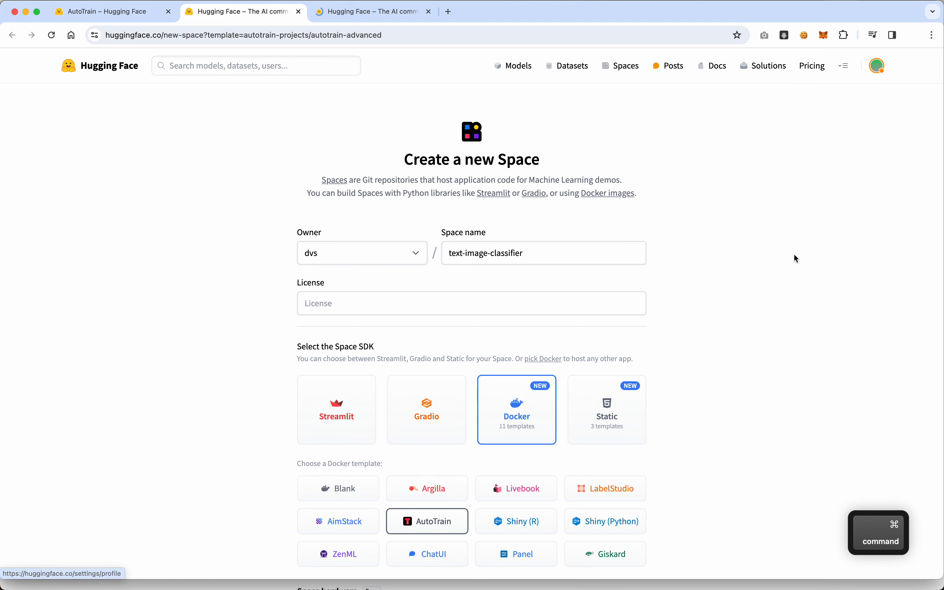
{"action": "left_click", "coordinate": [366, 13]}
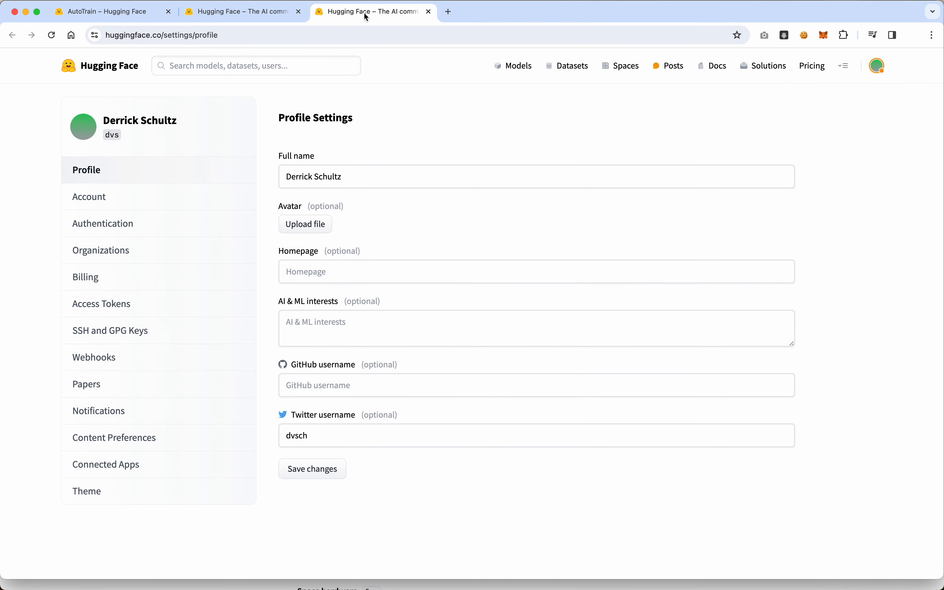
{"action": "left_click", "coordinate": [110, 309]}
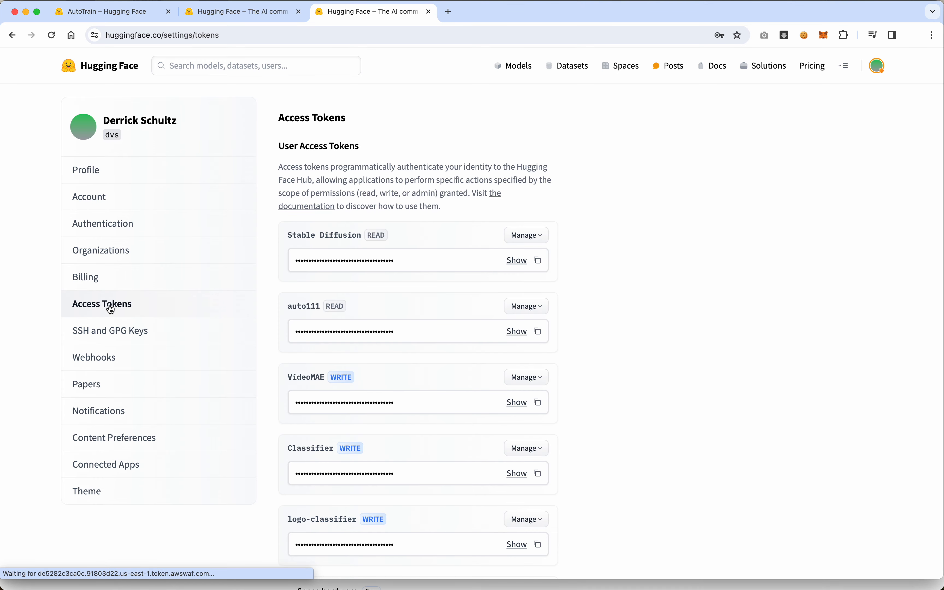
Step: Generate a new access token named test-image-classifer with the write role
{"action": "scroll", "coordinate": [577, 299], "scroll_direction": "down", "scroll_amount": 5}
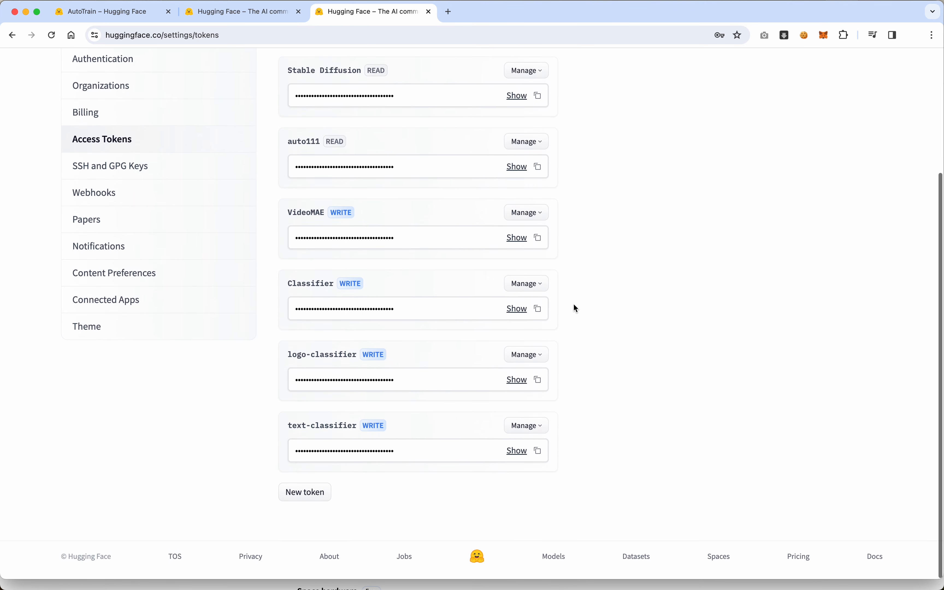
{"action": "scroll", "coordinate": [577, 308], "scroll_direction": "up", "scroll_amount": 5}
{"action": "scroll", "coordinate": [576, 308], "scroll_direction": "down", "scroll_amount": 5}
{"action": "left_click", "coordinate": [305, 495]}
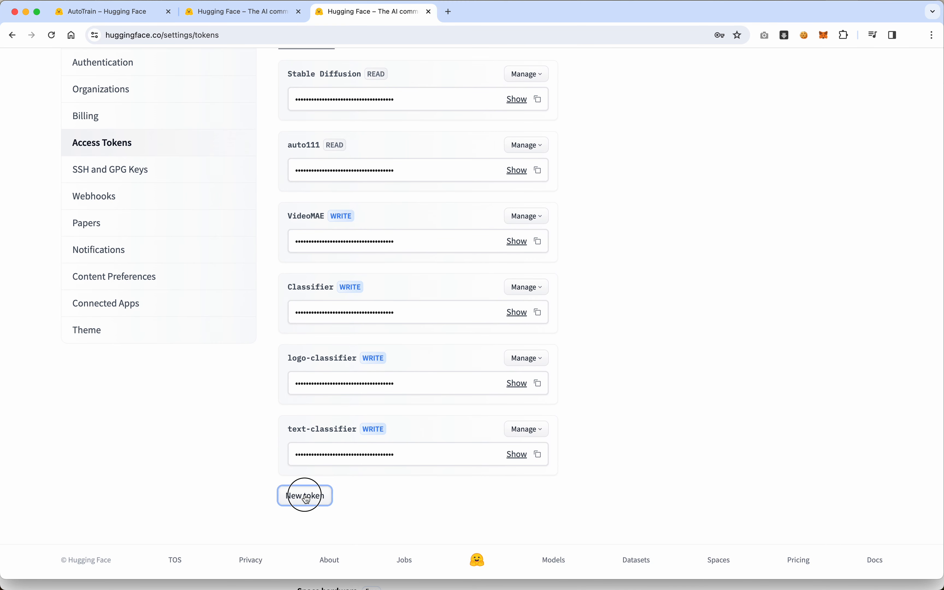
{"action": "left_click", "coordinate": [419, 185]}
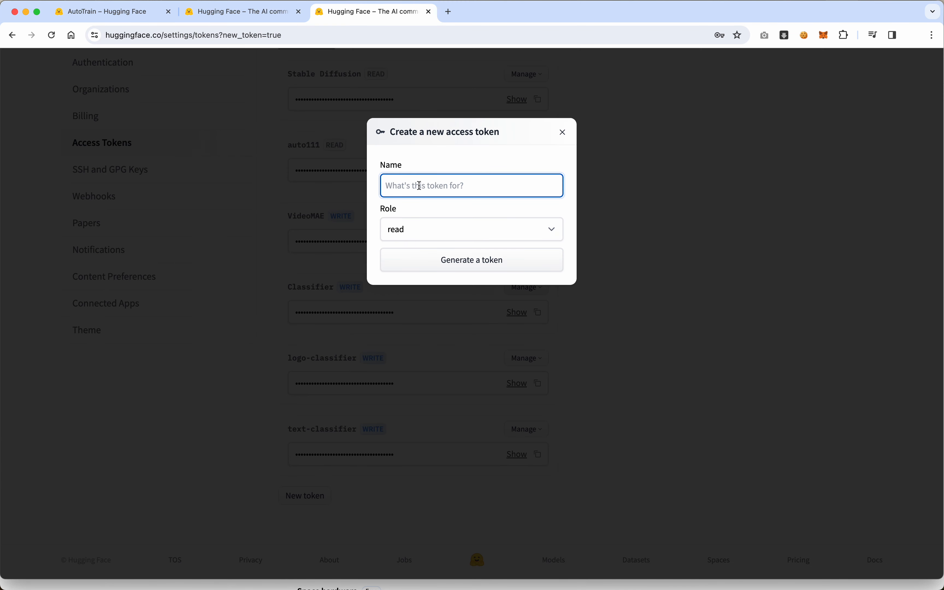
{"action": "type", "text": "text"}
{"action": "key", "text": "BackSpace"}
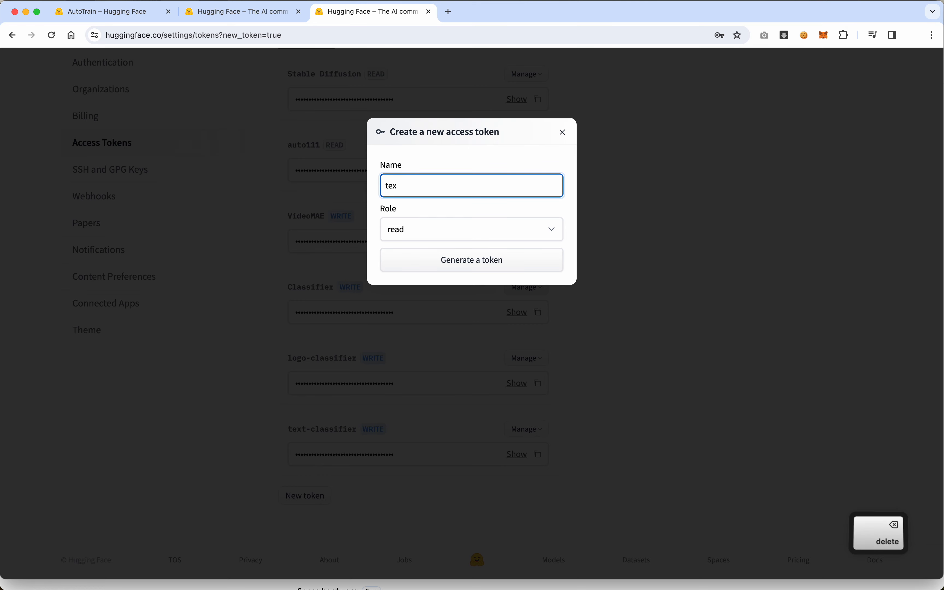
{"action": "type", "text": "st-im"}
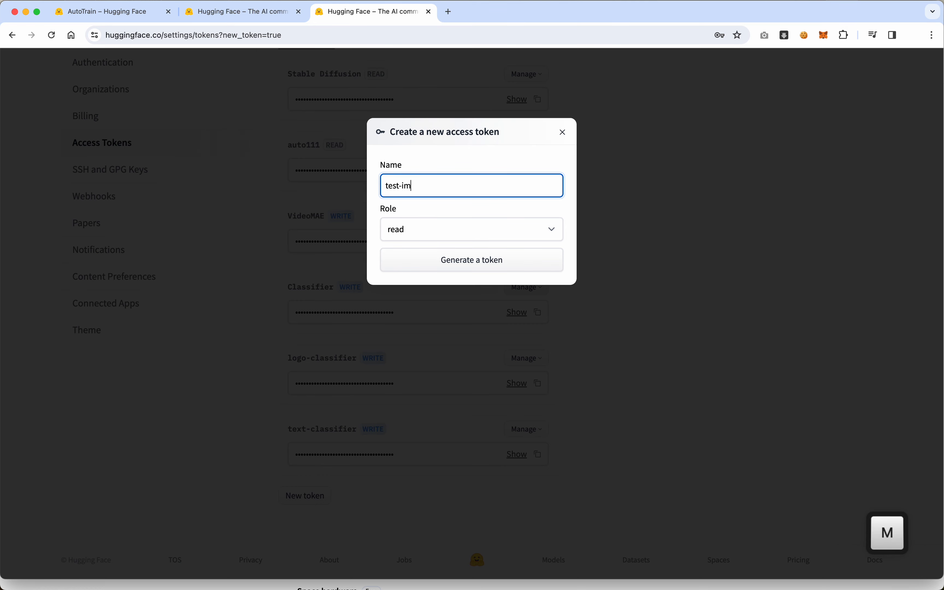
{"action": "type", "text": "age-classifer"}
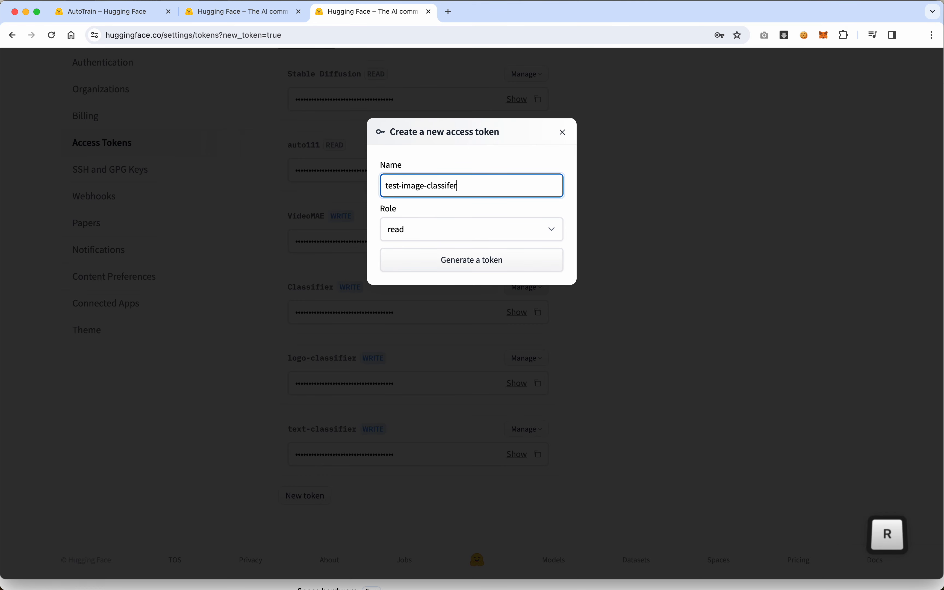
{"action": "left_click", "coordinate": [408, 230]}
{"action": "left_click", "coordinate": [408, 230]}
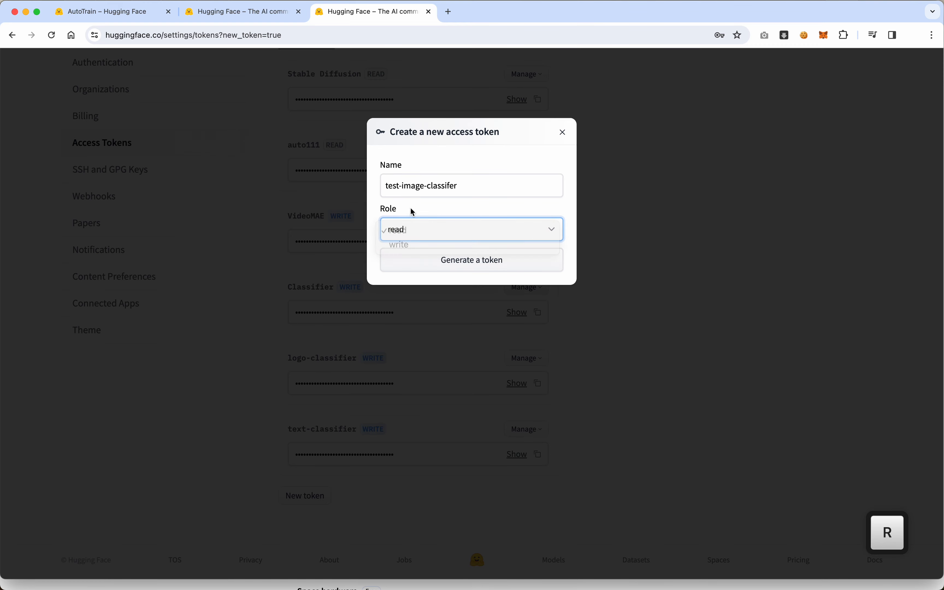
{"action": "left_click", "coordinate": [427, 232]}
{"action": "left_click", "coordinate": [423, 245]}
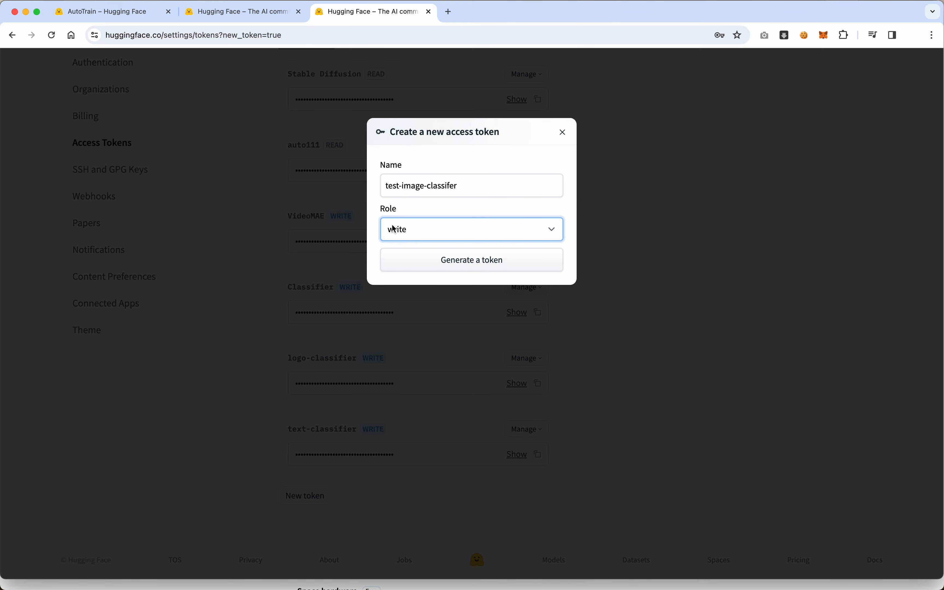
{"action": "left_click", "coordinate": [422, 260]}
Step: Copy the test-image-classifer access token and paste it as the new Space's HF_TOKEN secret
{"action": "scroll", "coordinate": [605, 426], "scroll_direction": "down", "scroll_amount": 6}
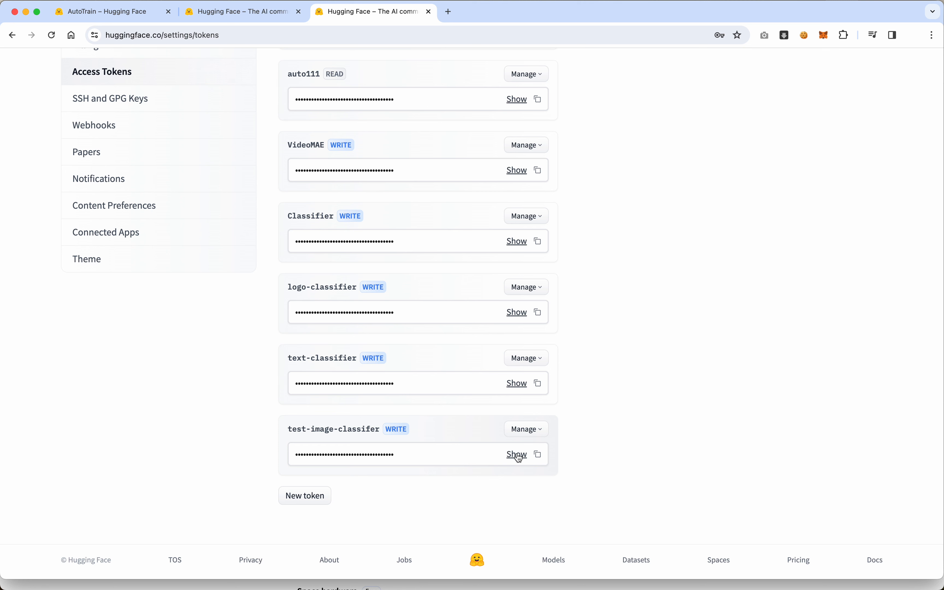
{"action": "left_click", "coordinate": [538, 455]}
{"action": "left_click", "coordinate": [541, 455]}
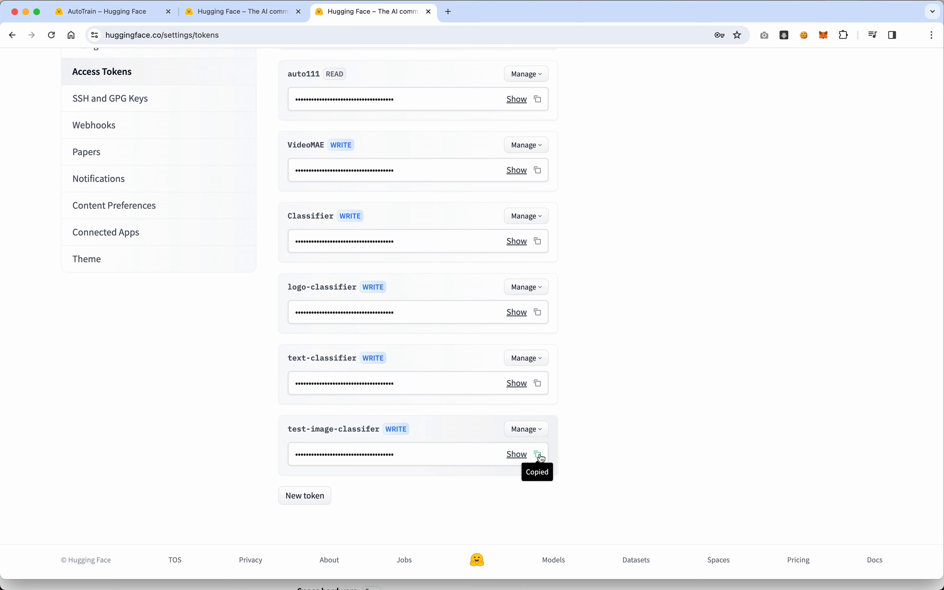
{"action": "left_click", "coordinate": [145, 14]}
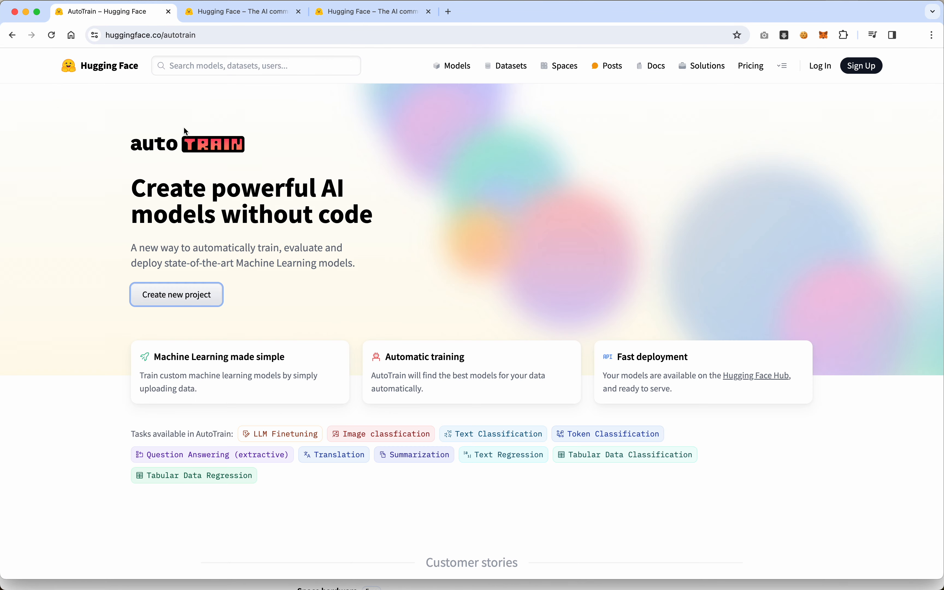
{"action": "left_click", "coordinate": [252, 14]}
{"action": "scroll", "coordinate": [260, 251], "scroll_direction": "down", "scroll_amount": 1}
{"action": "scroll", "coordinate": [260, 251], "scroll_direction": "down", "scroll_amount": 8}
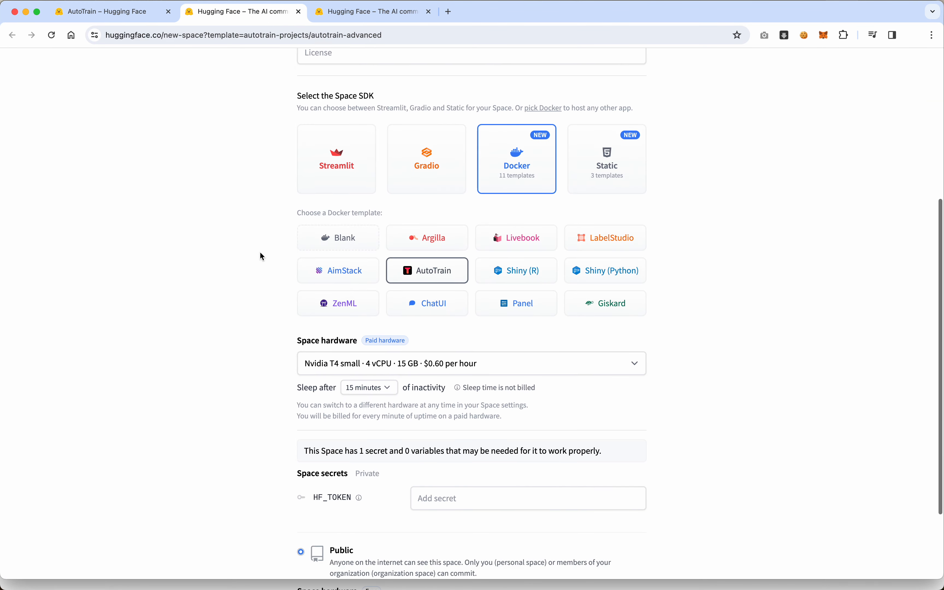
{"action": "left_click", "coordinate": [452, 429]}
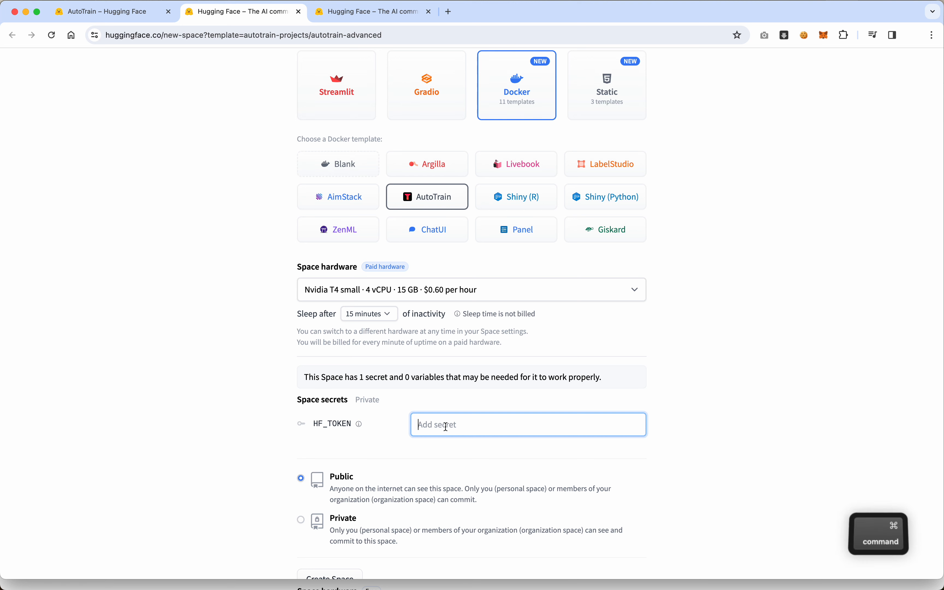
{"action": "key", "text": "super+v"}
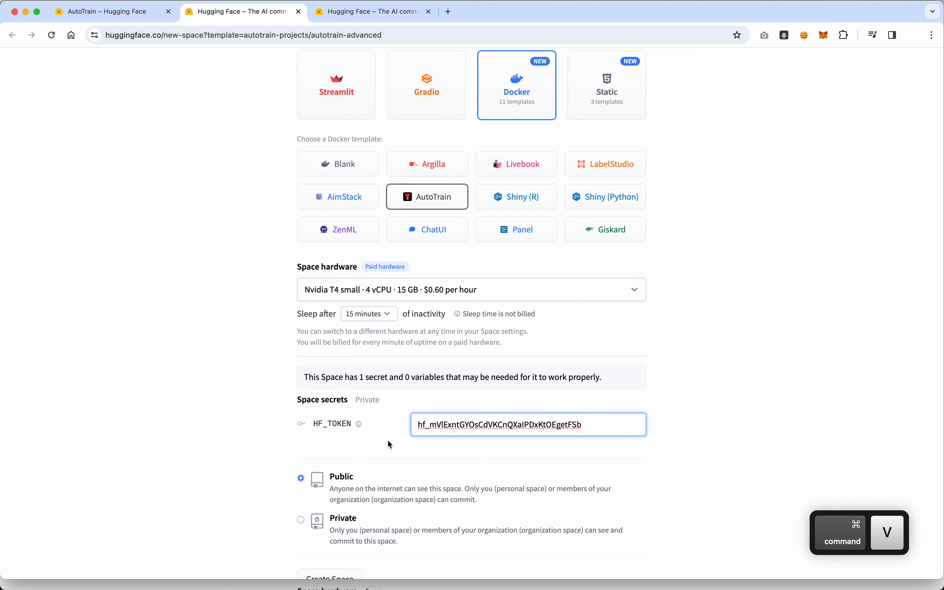
Step: Try to create the public AutoTrain Space with the entered name, hardware and secret
{"action": "scroll", "coordinate": [377, 451], "scroll_direction": "down", "scroll_amount": 2}
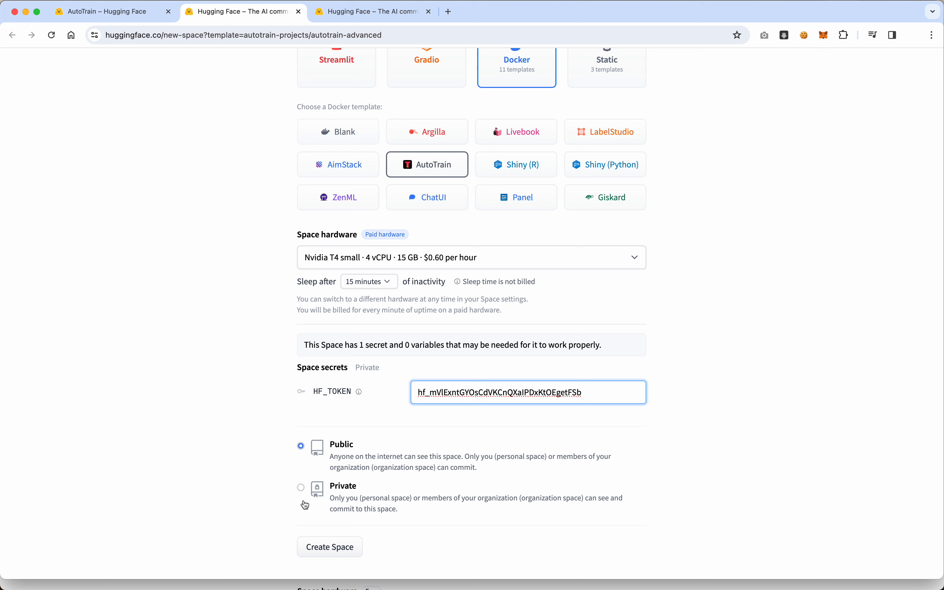
{"action": "left_click", "coordinate": [332, 546]}
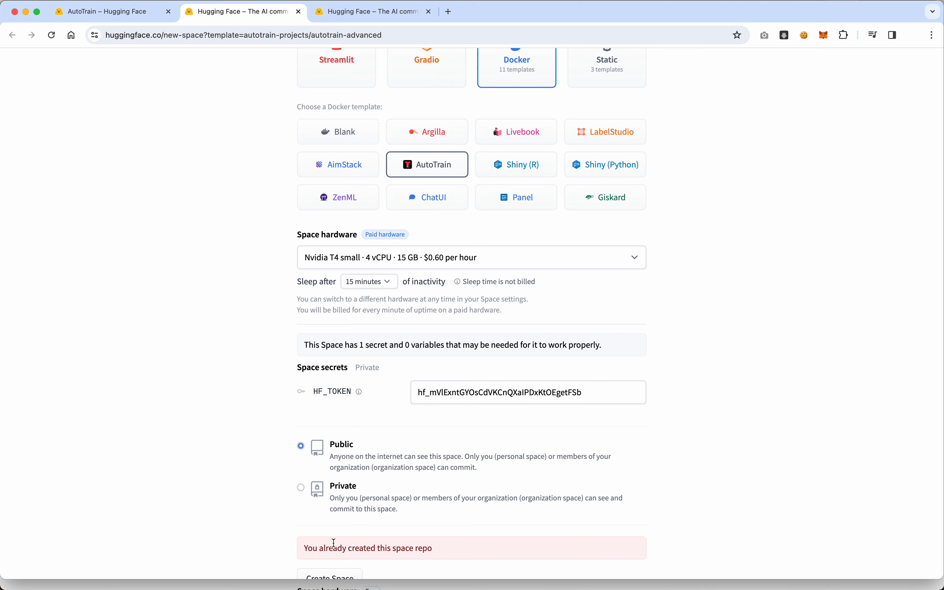
{"action": "scroll", "coordinate": [293, 496], "scroll_direction": "down", "scroll_amount": 2}
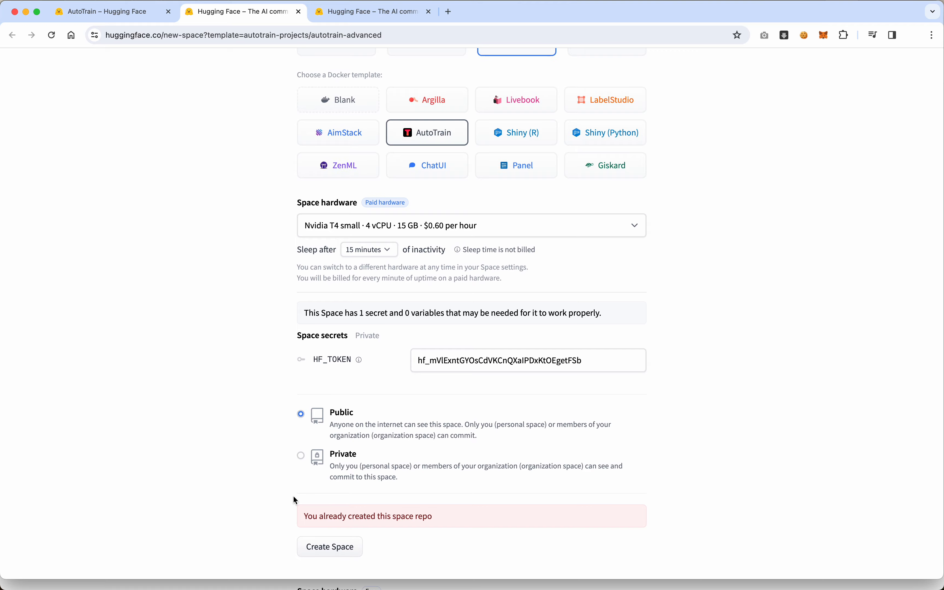
Step: Change the Space name to test-image-classifier
{"action": "scroll", "coordinate": [293, 495], "scroll_direction": "up", "scroll_amount": 10}
{"action": "left_click", "coordinate": [537, 256]}
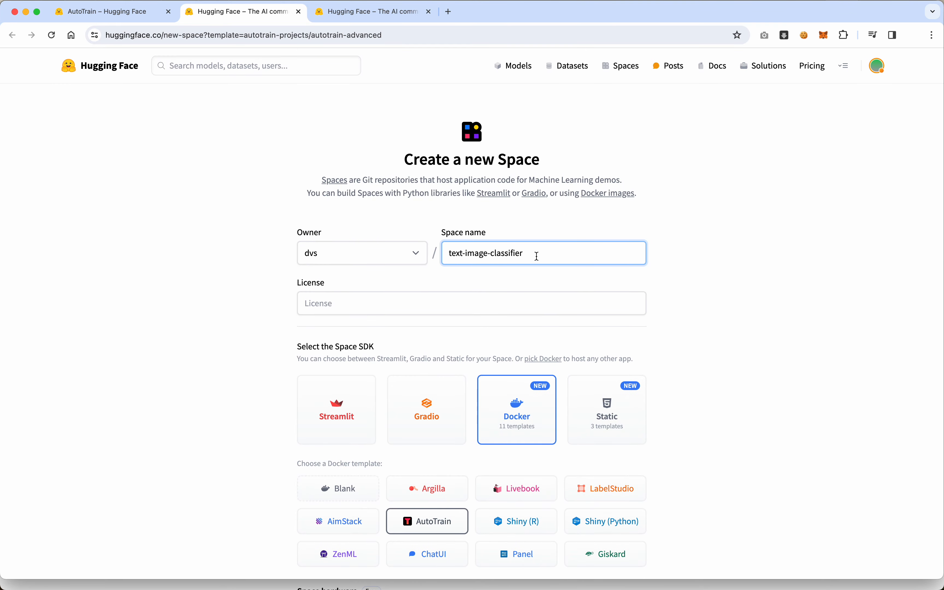
{"action": "left_click", "coordinate": [461, 254]}
{"action": "key", "text": "BackSpace"}
{"action": "type", "text": "s"}
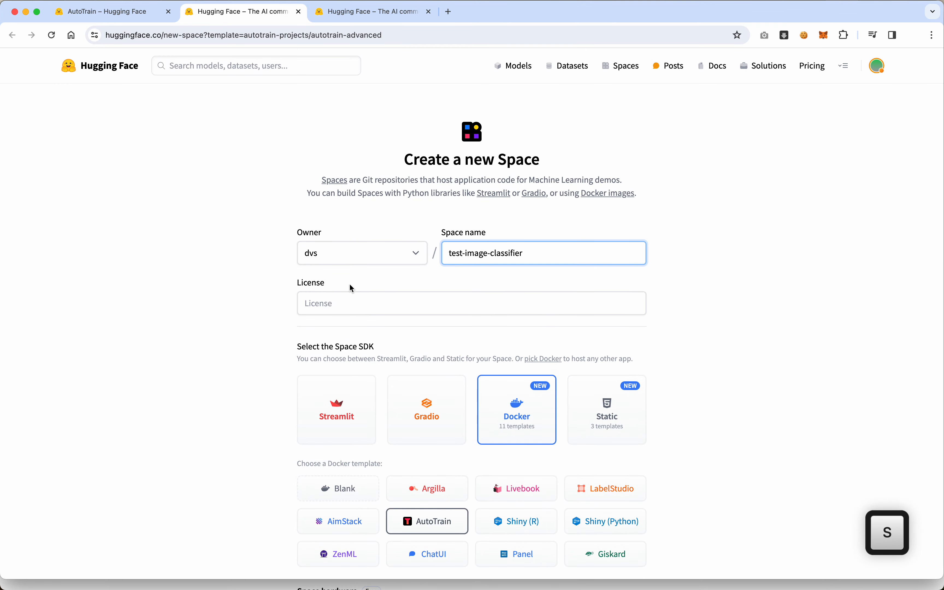
Step: Create the AutoTrain Space under its new name, test-image-classifier
{"action": "scroll", "coordinate": [353, 289], "scroll_direction": "down", "scroll_amount": 10}
{"action": "left_click", "coordinate": [320, 545]}
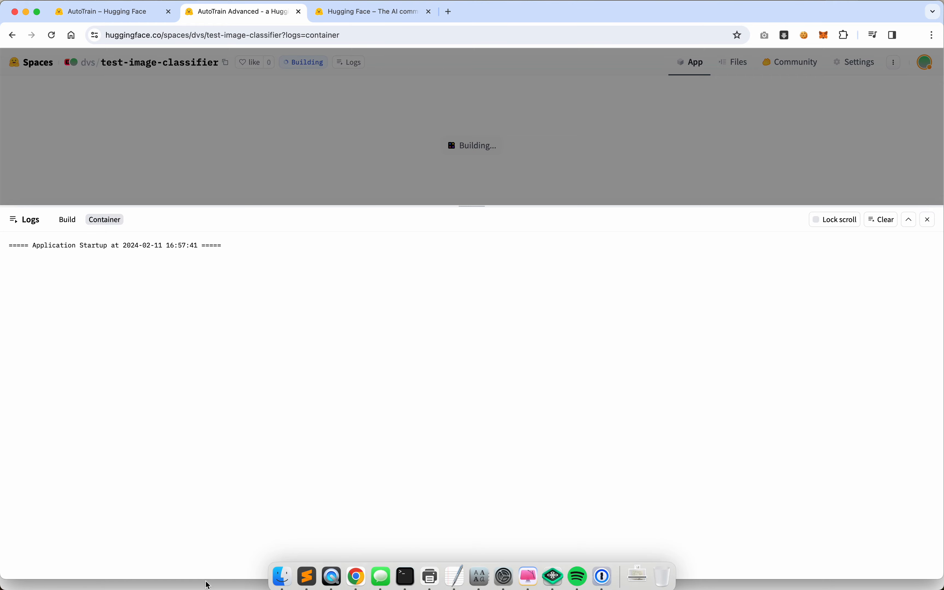
Step: Switch to Finder, dismiss the other Finder window and move the mulder-vs-scully window aside
{"action": "left_click", "coordinate": [278, 575]}
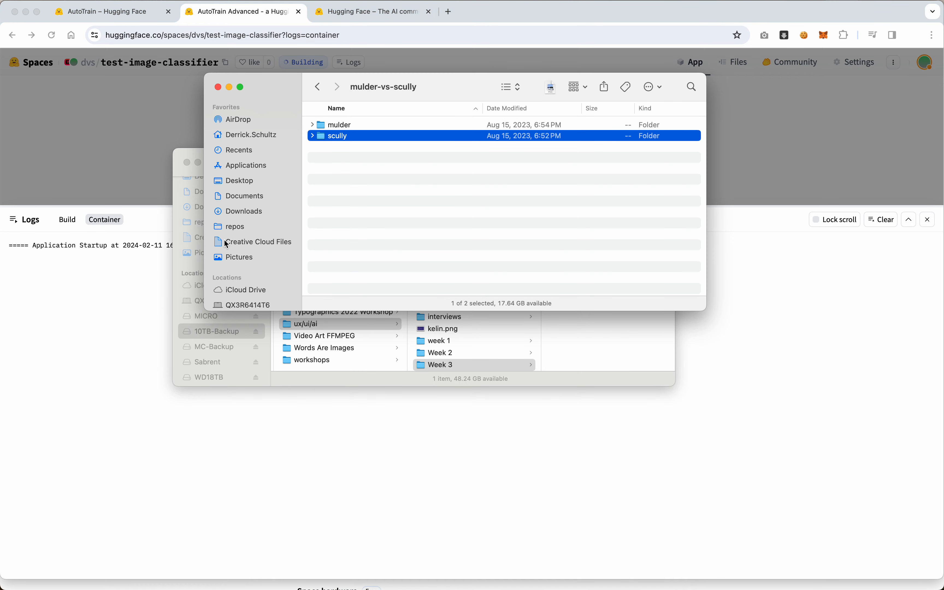
{"action": "left_click", "coordinate": [198, 163]}
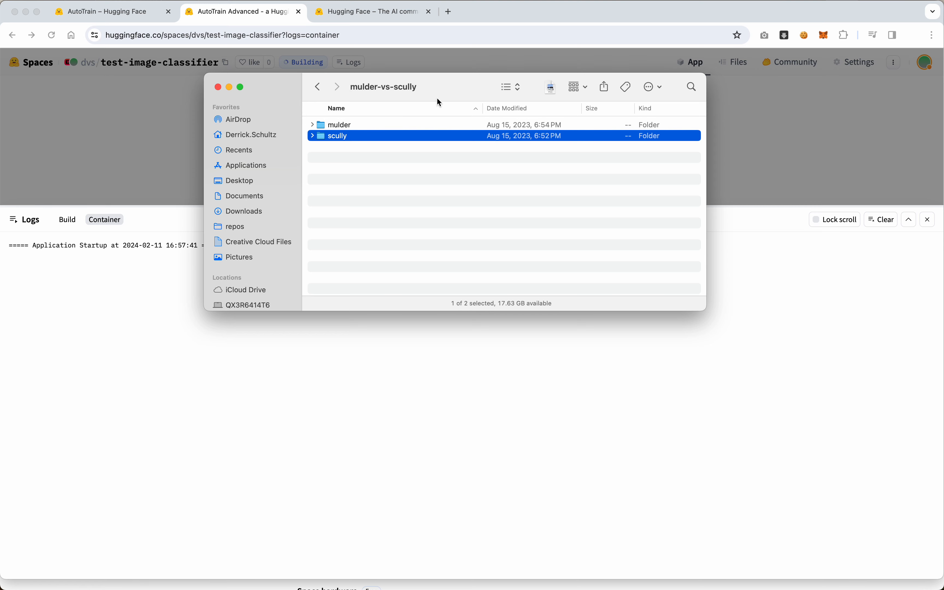
{"action": "left_click_drag", "start_coordinate": [438, 99], "coordinate": [315, 110]}
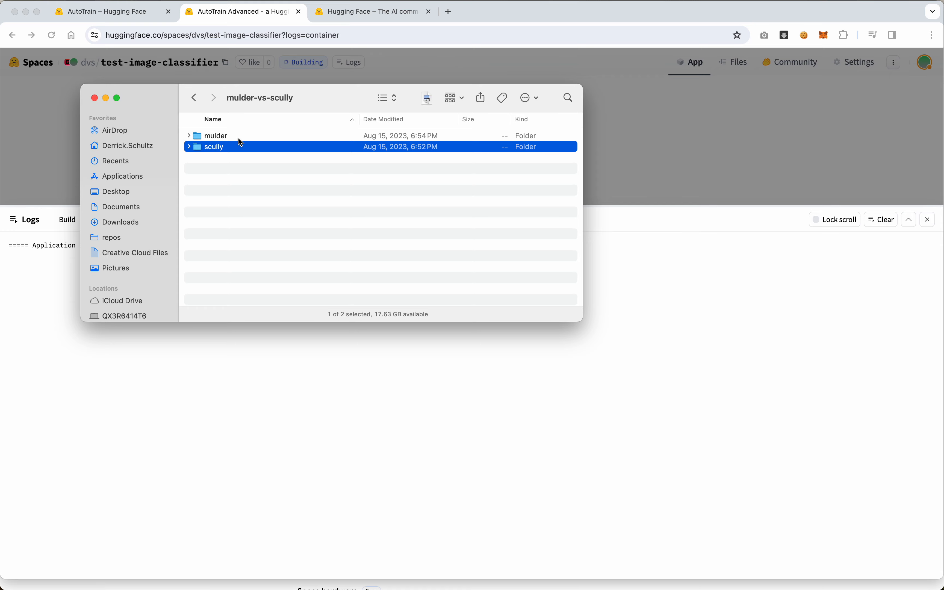
Step: Expand the scully folder and preview its training images one after another with Quick Look
{"action": "left_click", "coordinate": [189, 147]}
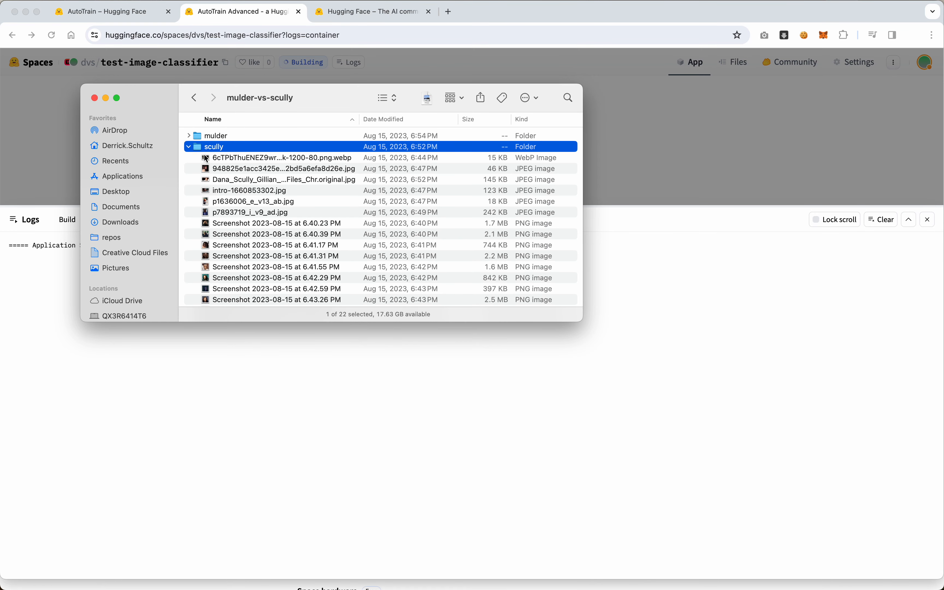
{"action": "left_click", "coordinate": [234, 158]}
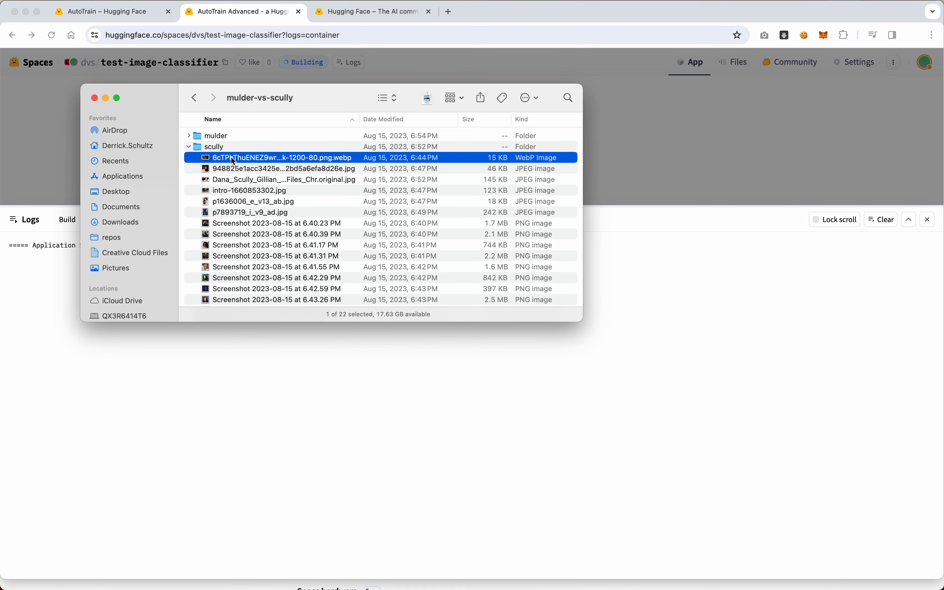
{"action": "key", "text": "space"}
{"action": "key", "text": "Down"}
{"action": "key", "text": "Down"}
{"action": "key", "text": "Down"}
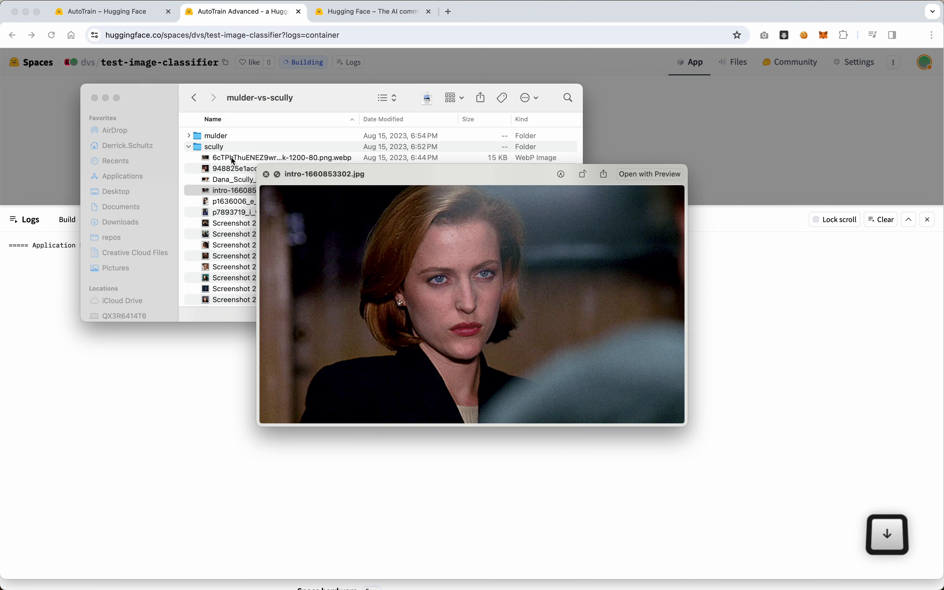
{"action": "key", "text": "Down"}
{"action": "key", "text": "Down"}
{"action": "key", "text": "Down"}
{"action": "key", "text": "Down"}
{"action": "key", "text": "Down"}
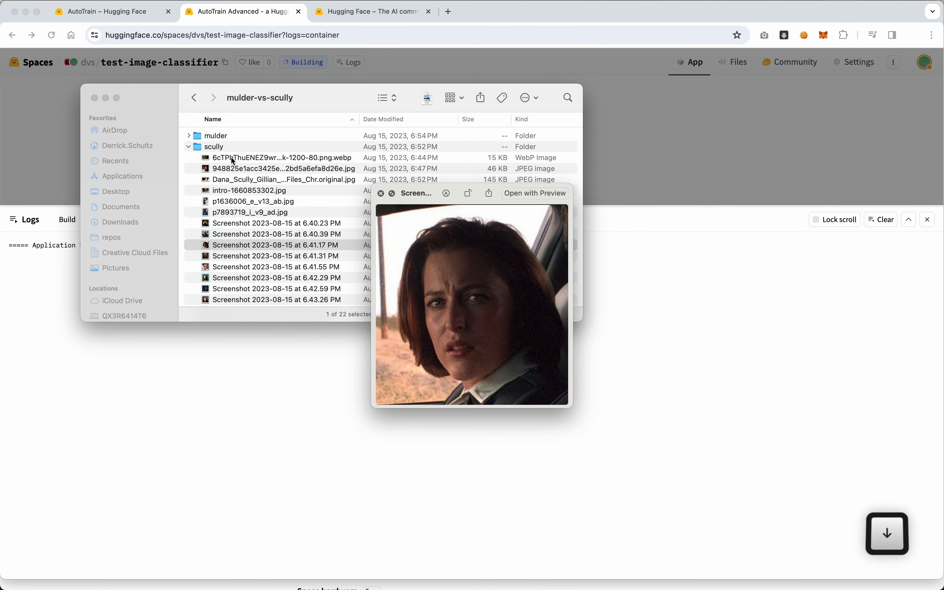
{"action": "key", "text": "Down"}
{"action": "key", "text": "Down"}
{"action": "key", "text": "Down"}
{"action": "key", "text": "Down"}
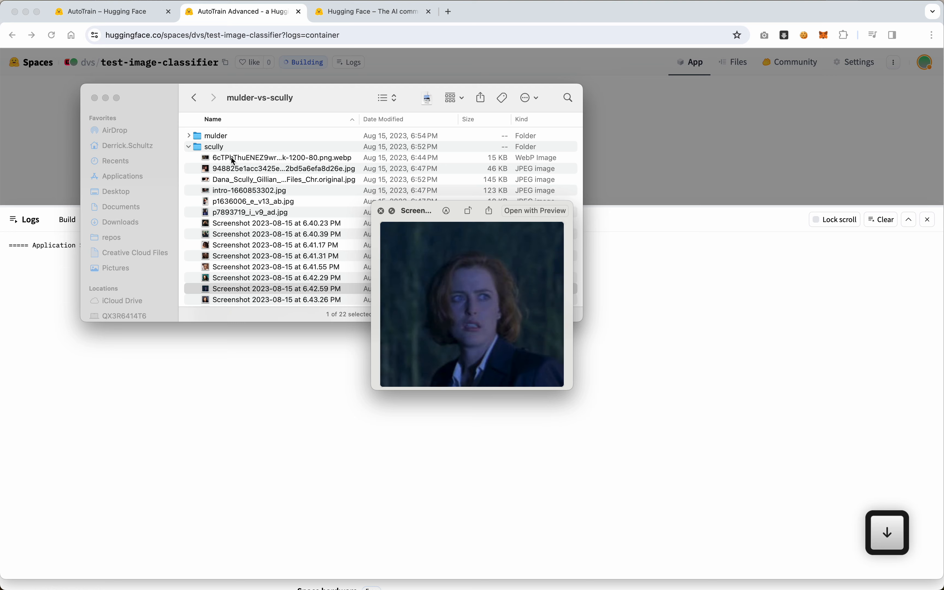
{"action": "key", "text": "Up"}
{"action": "key", "text": "Up"}
{"action": "key", "text": "Up"}
{"action": "key", "text": "Up"}
{"action": "key", "text": "Up"}
{"action": "key", "text": "Up"}
{"action": "key", "text": "Up"}
{"action": "key", "text": "Down"}
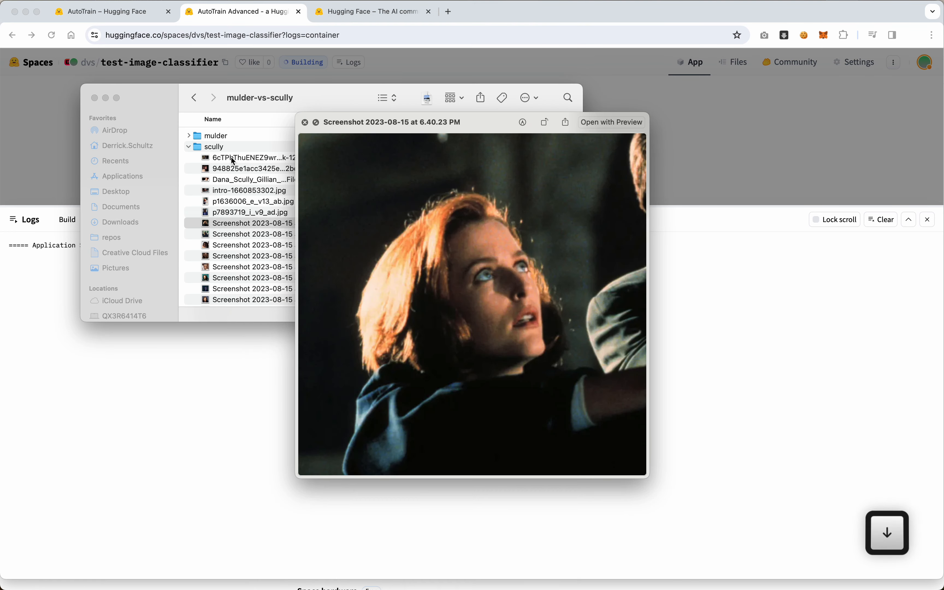
{"action": "key", "text": "Down"}
{"action": "key", "text": "Down"}
{"action": "key", "text": "Down"}
{"action": "key", "text": "Down"}
{"action": "key", "text": "Down"}
{"action": "key", "text": "Down"}
{"action": "key", "text": "Down"}
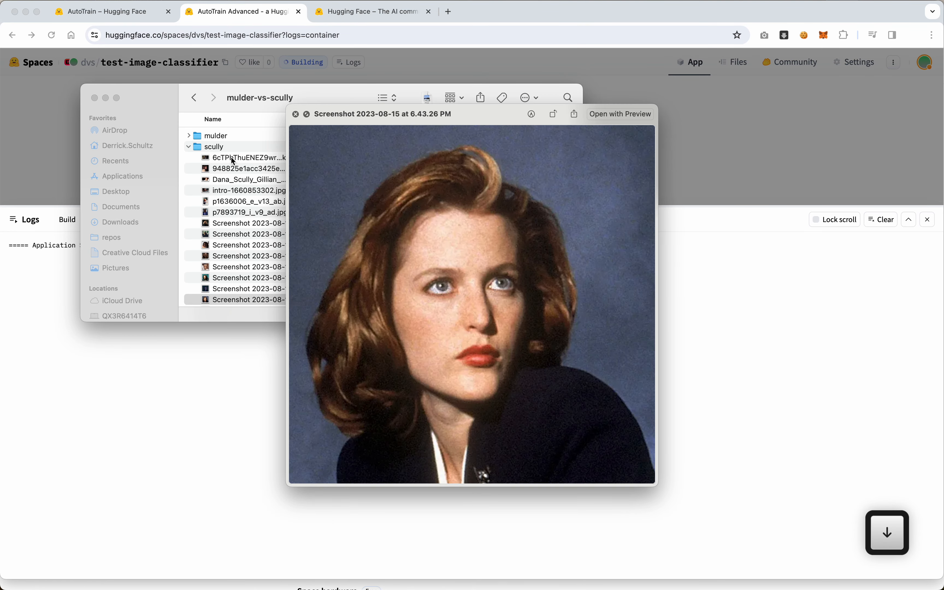
{"action": "key", "text": "Down"}
{"action": "key", "text": "Down"}
{"action": "key", "text": "Down"}
{"action": "key", "text": "Down"}
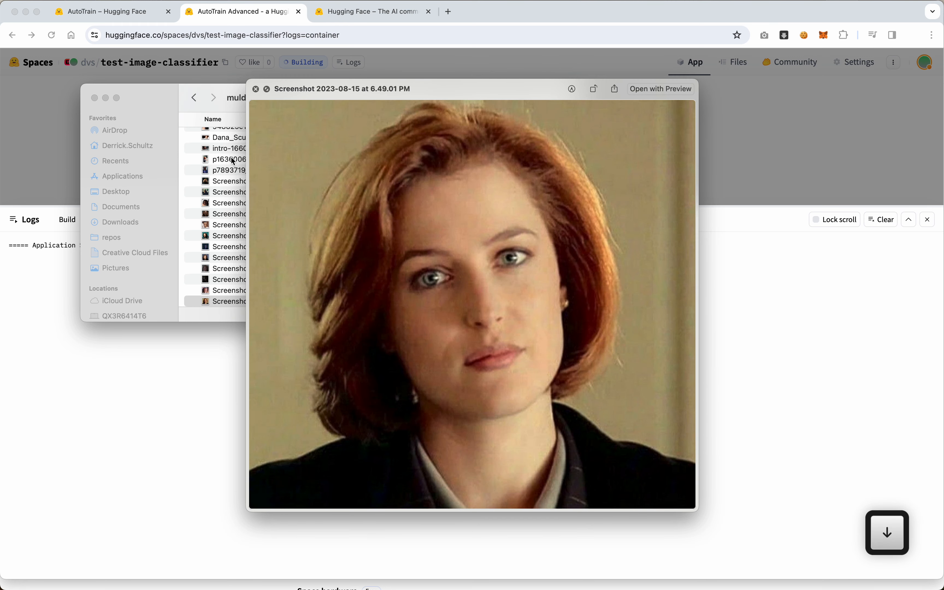
{"action": "key", "text": "Down"}
{"action": "key", "text": "Down"}
{"action": "key", "text": "Up"}
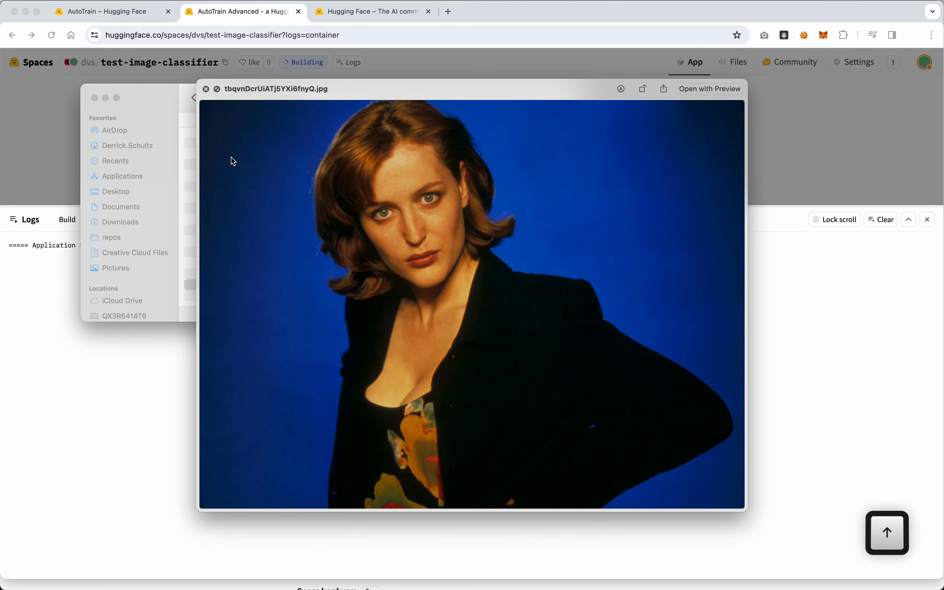
{"action": "key", "text": "Up"}
{"action": "key", "text": "Up"}
{"action": "key", "text": "Up"}
{"action": "key", "text": "Up"}
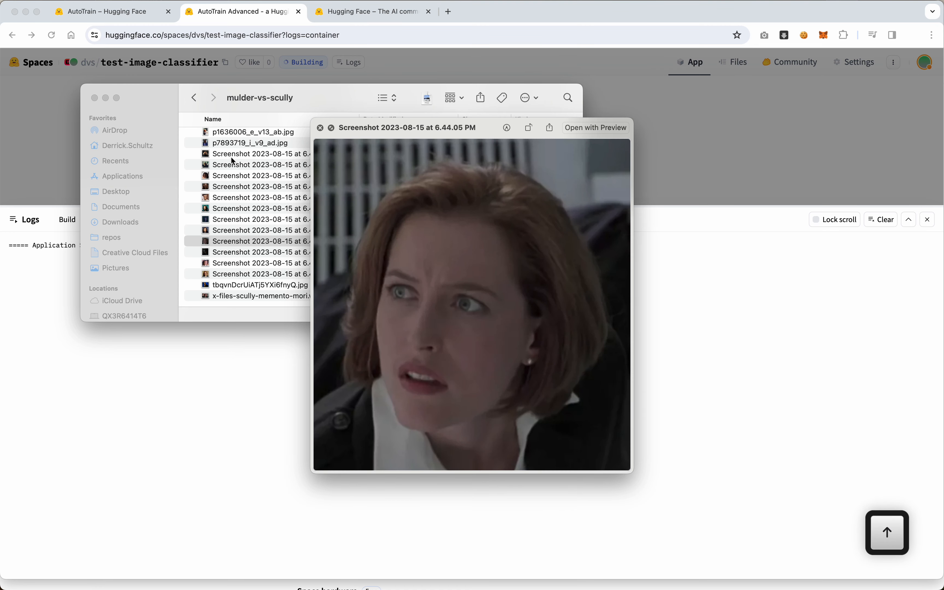
{"action": "key", "text": "Up"}
{"action": "key", "text": "Up"}
{"action": "key", "text": "Up"}
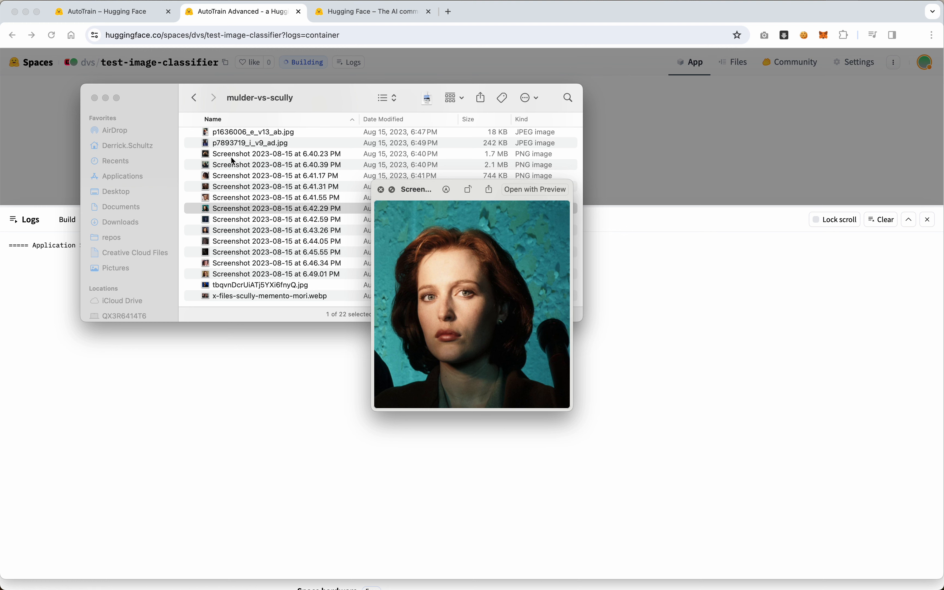
{"action": "key", "text": "Up"}
{"action": "key", "text": "Up"}
{"action": "key", "text": "Up"}
{"action": "key", "text": "Up"}
{"action": "scroll", "coordinate": [260, 187], "scroll_direction": "up", "scroll_amount": 2}
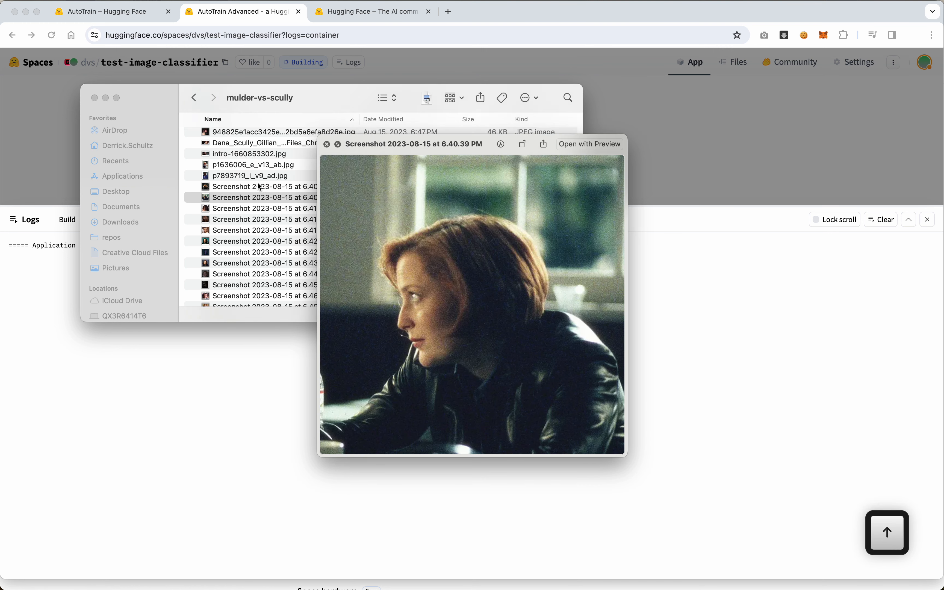
Step: Preview p7893719_i_v9_ad.jpg in the scully folder, close the preview and collapse the folder
{"action": "scroll", "coordinate": [258, 183], "scroll_direction": "up", "scroll_amount": 1}
{"action": "left_click", "coordinate": [271, 184]}
{"action": "left_click", "coordinate": [272, 192]}
{"action": "key", "text": "Down"}
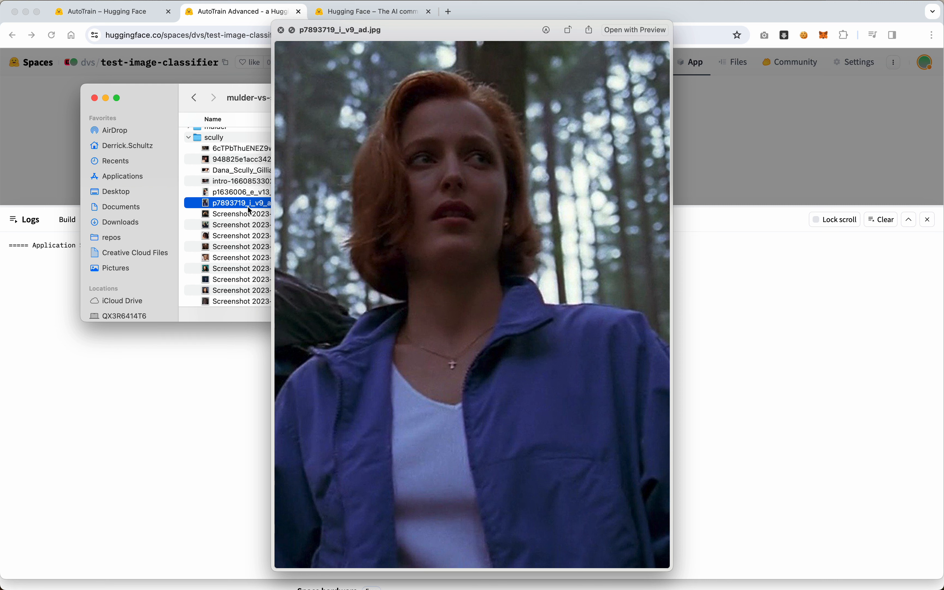
{"action": "key", "text": "space"}
{"action": "scroll", "coordinate": [250, 201], "scroll_direction": "up", "scroll_amount": 1}
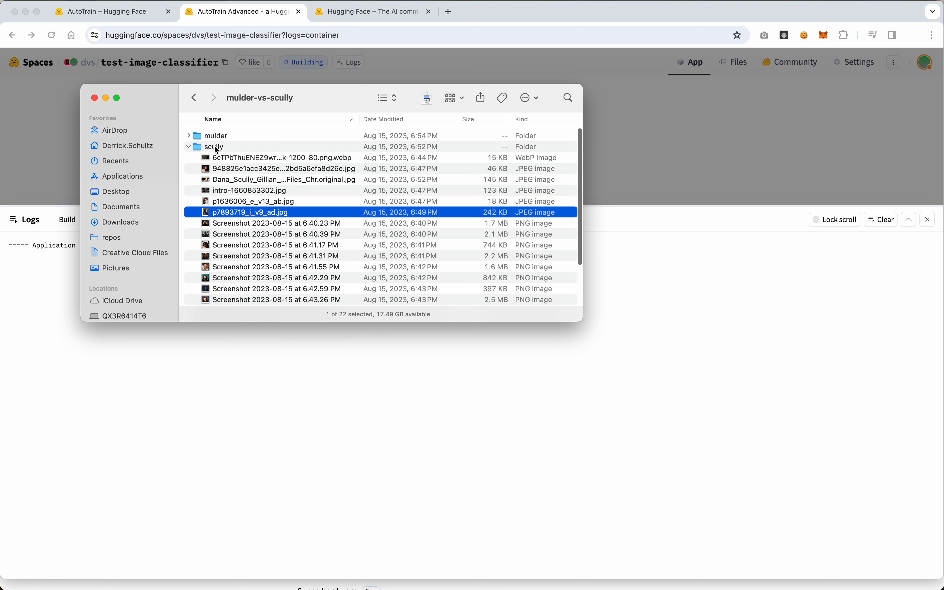
{"action": "left_click", "coordinate": [189, 147]}
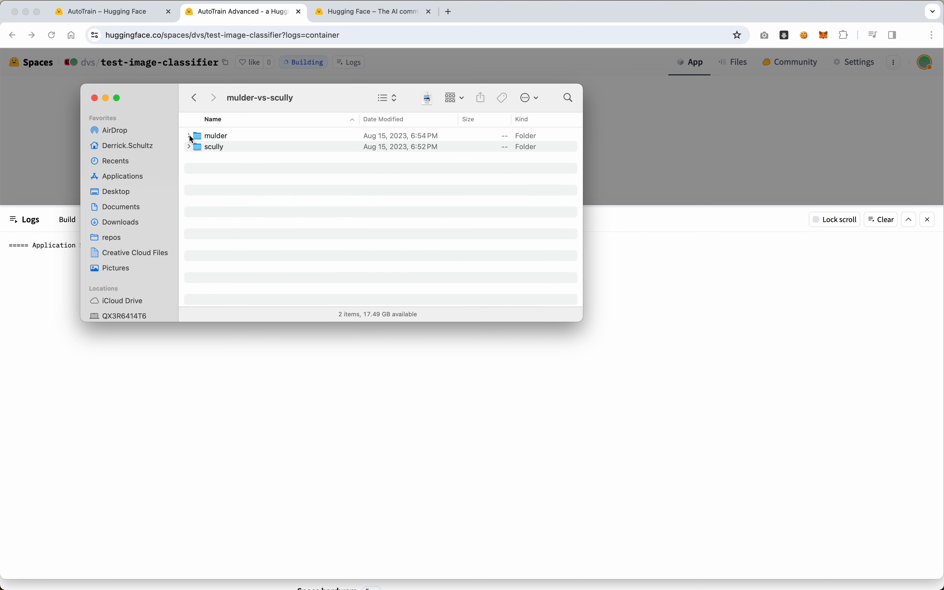
Step: Expand the mulder folder, preview its training images one after another, and collapse the folder again
{"action": "left_click", "coordinate": [188, 135]}
{"action": "left_click", "coordinate": [252, 149]}
{"action": "key", "text": "space"}
{"action": "key", "text": "Down"}
{"action": "key", "text": "Down"}
{"action": "key", "text": "Down"}
{"action": "key", "text": "Down"}
{"action": "key", "text": "Down"}
{"action": "key", "text": "Down"}
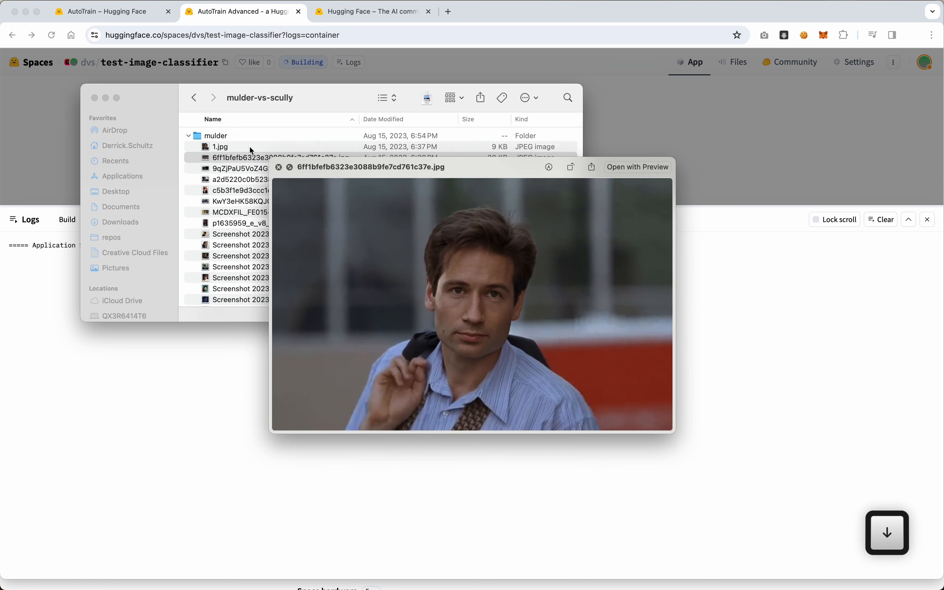
{"action": "key", "text": "Down"}
{"action": "key", "text": "Down"}
{"action": "key", "text": "Down"}
{"action": "key", "text": "Down"}
{"action": "key", "text": "Down"}
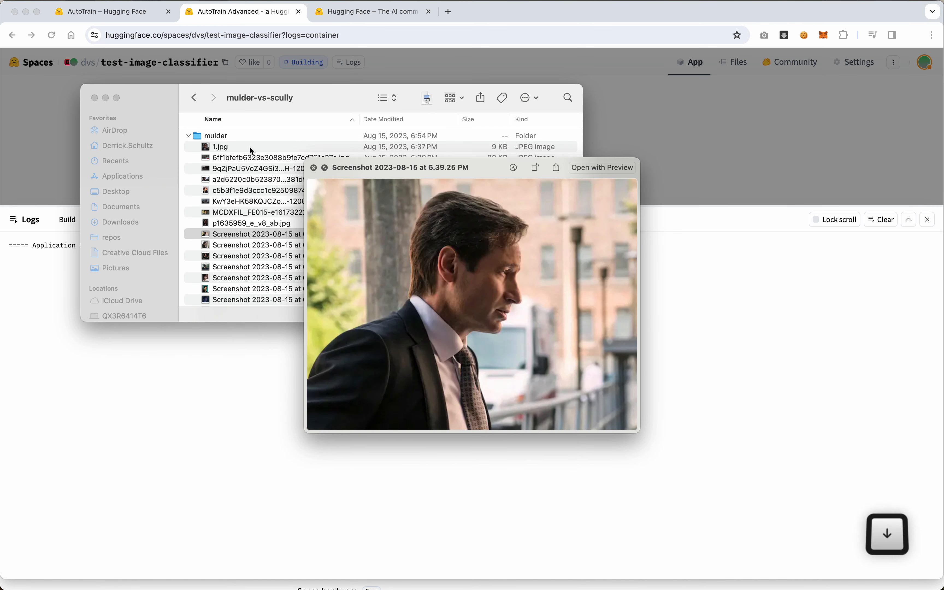
{"action": "key", "text": "Down"}
{"action": "key", "text": "Down"}
{"action": "key", "text": "Down"}
{"action": "key", "text": "Down"}
{"action": "key", "text": "Down"}
{"action": "key", "text": "Down"}
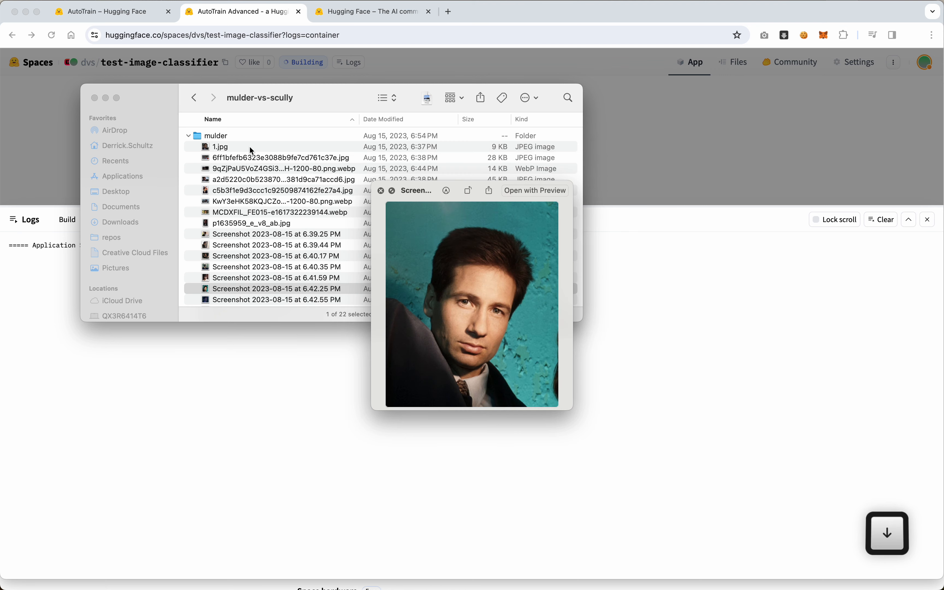
{"action": "key", "text": "Down"}
{"action": "key", "text": "Down"}
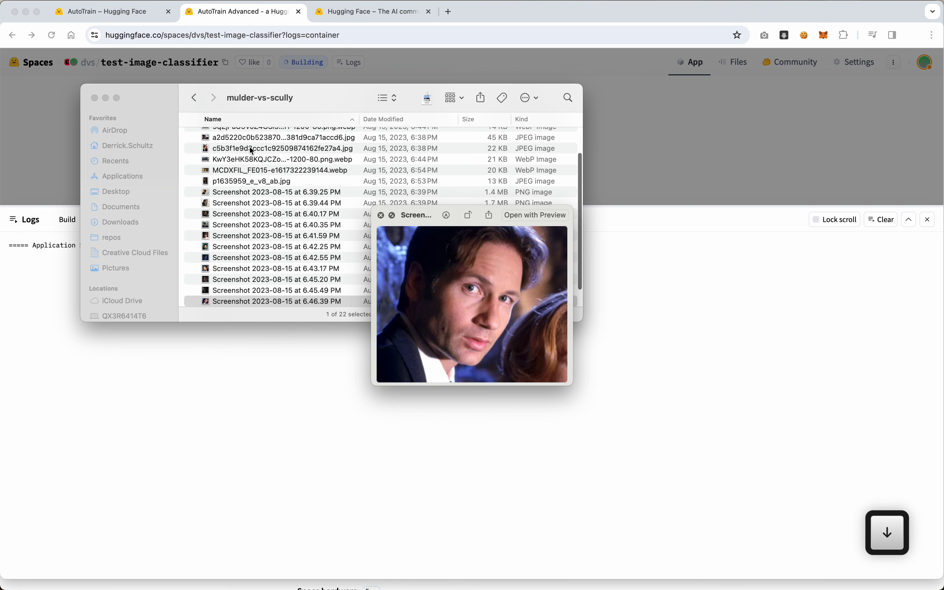
{"action": "key", "text": "Up"}
{"action": "key", "text": "Up"}
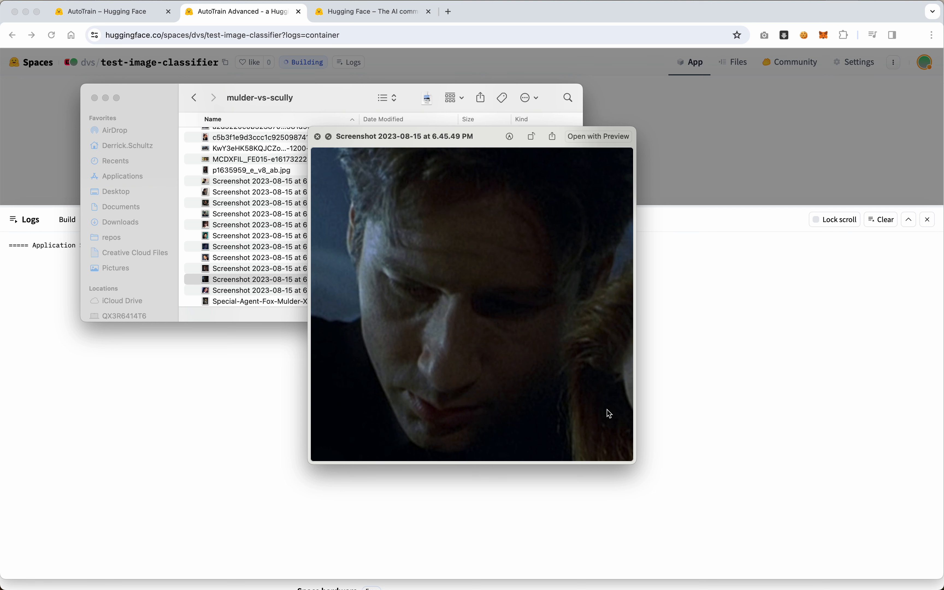
{"action": "key", "text": "Down"}
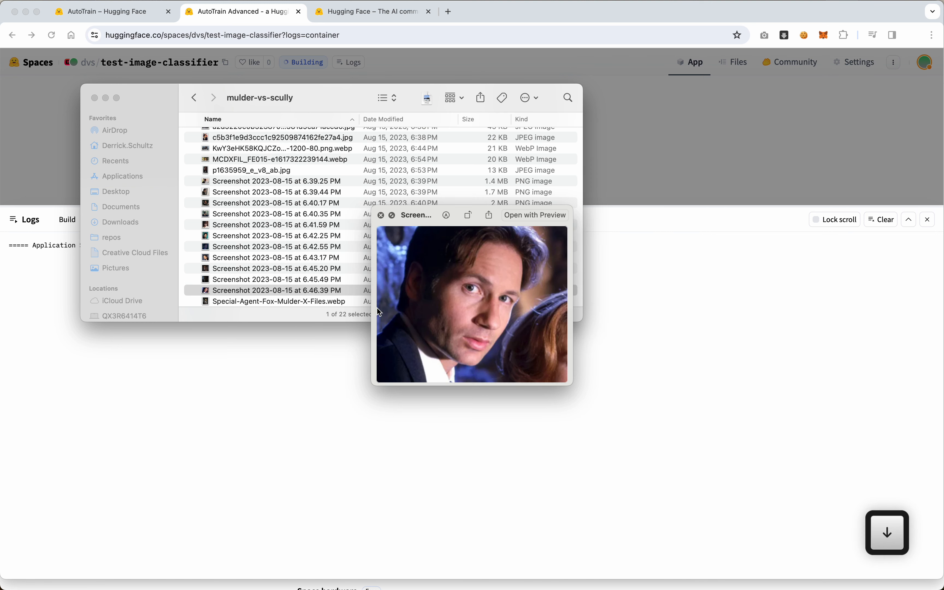
{"action": "key", "text": "Down"}
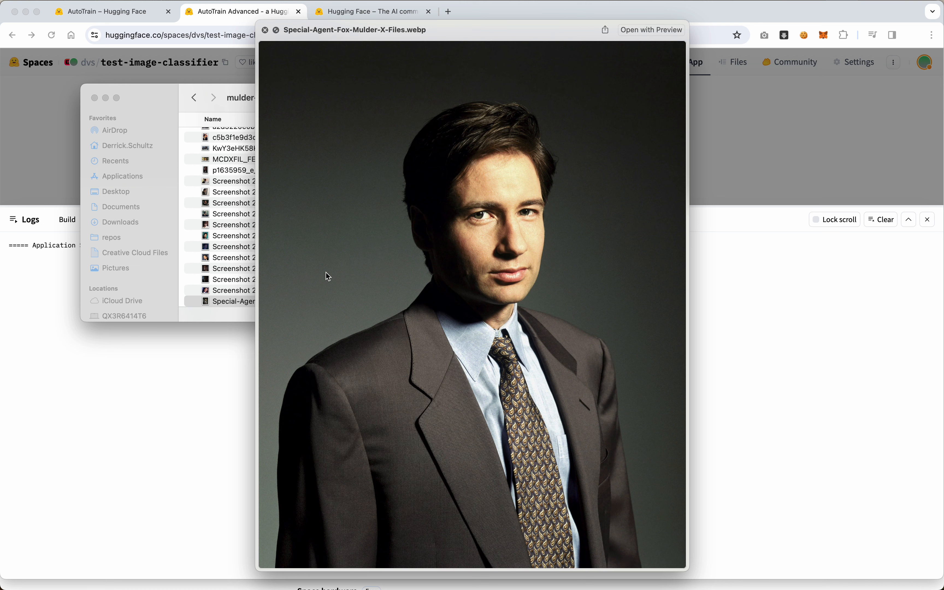
{"action": "key", "text": "Up"}
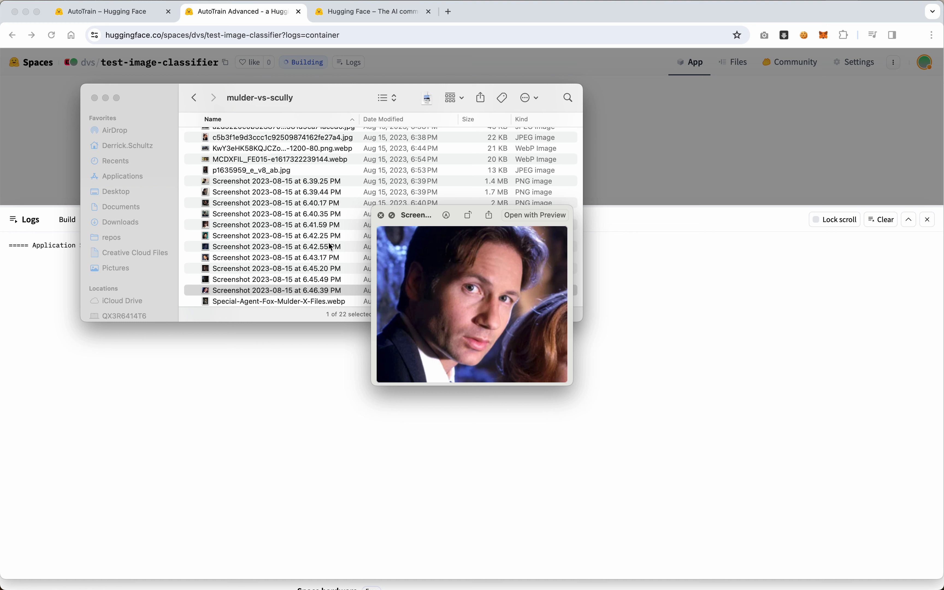
{"action": "key", "text": "space"}
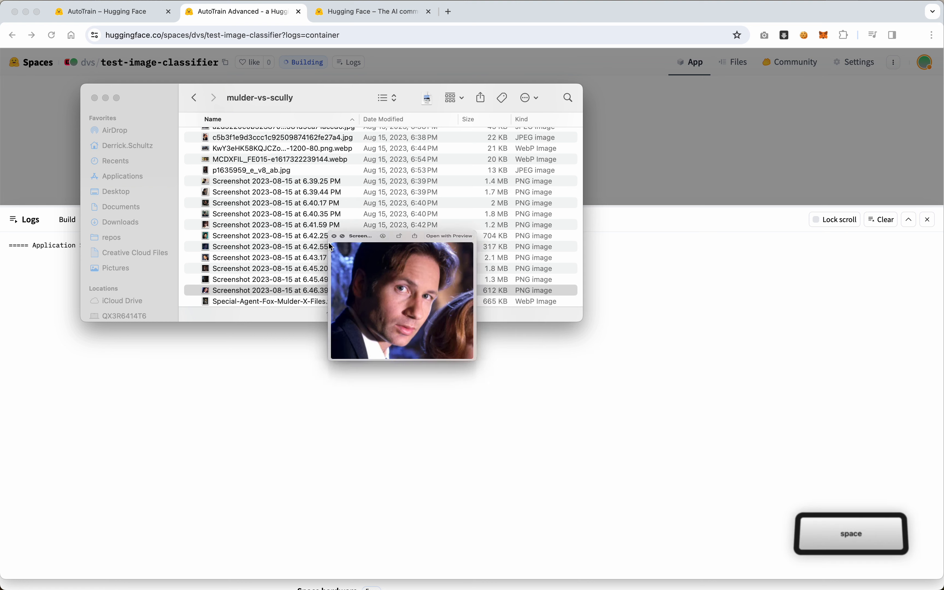
{"action": "scroll", "coordinate": [254, 195], "scroll_direction": "up", "scroll_amount": 5}
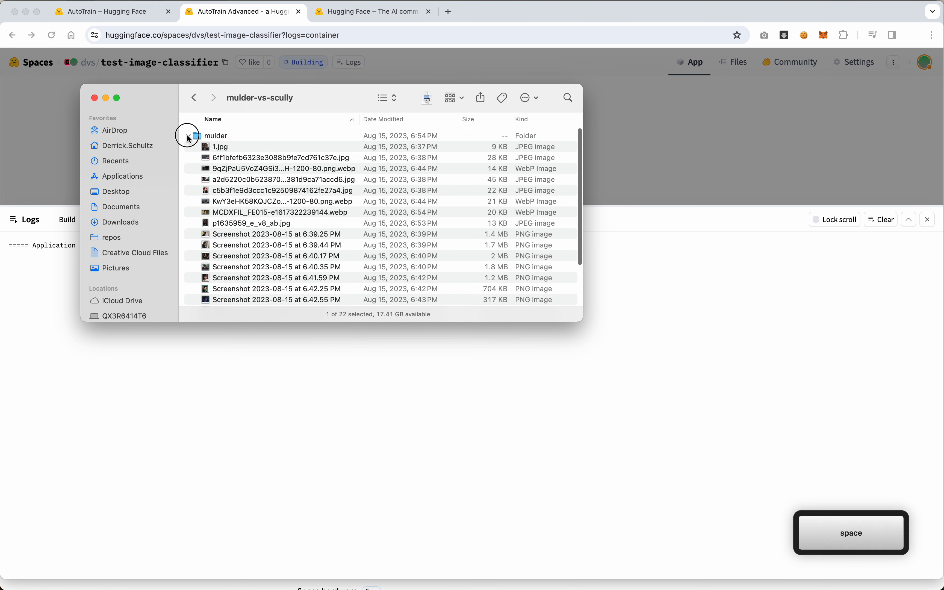
{"action": "left_click", "coordinate": [189, 135]}
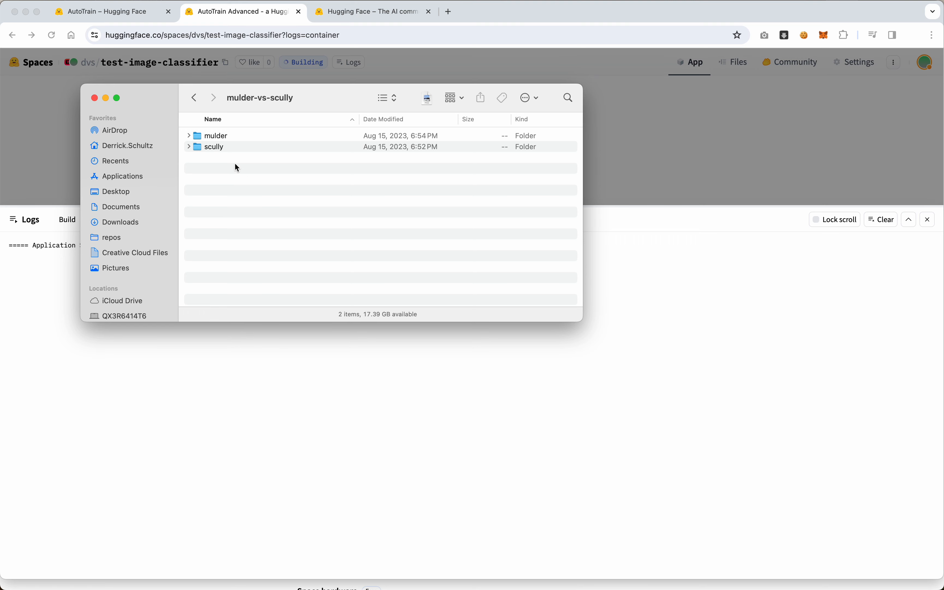
Step: Go back to the Desktop folder and locate the mulder-vs-scully dataset folder
{"action": "left_click", "coordinate": [194, 98]}
{"action": "left_click", "coordinate": [236, 256]}
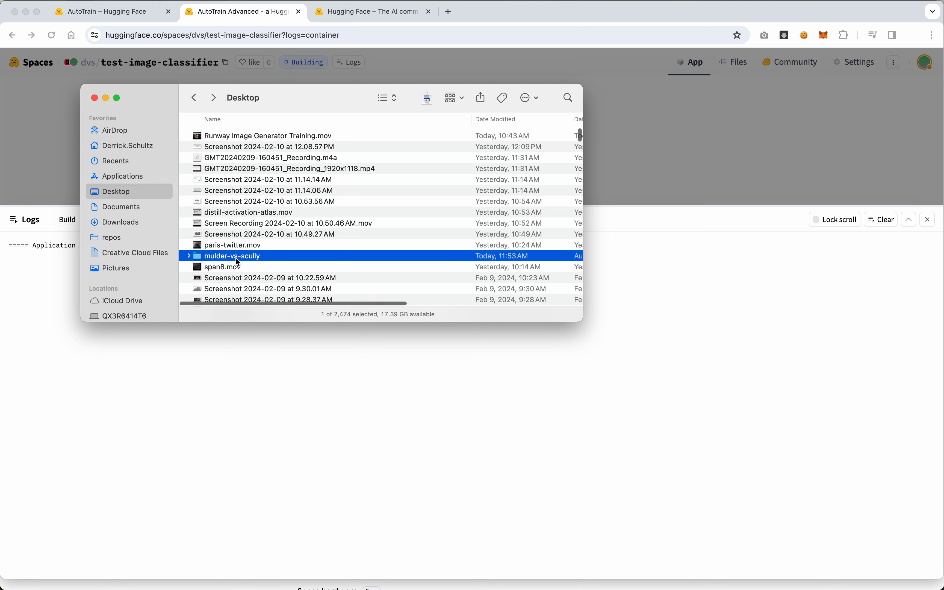
{"action": "scroll", "coordinate": [237, 258], "scroll_direction": "down", "scroll_amount": 2}
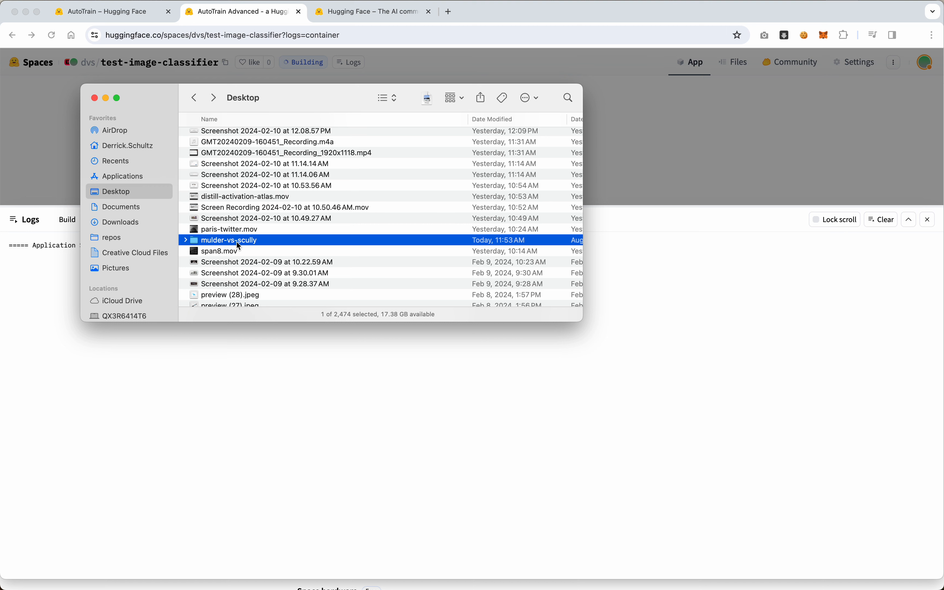
Step: Open the mulder-vs-scully folder and compress its mulder and scully subfolders together into one ZIP archive
{"action": "double_click", "coordinate": [239, 241]}
{"action": "key", "text": "super+a"}
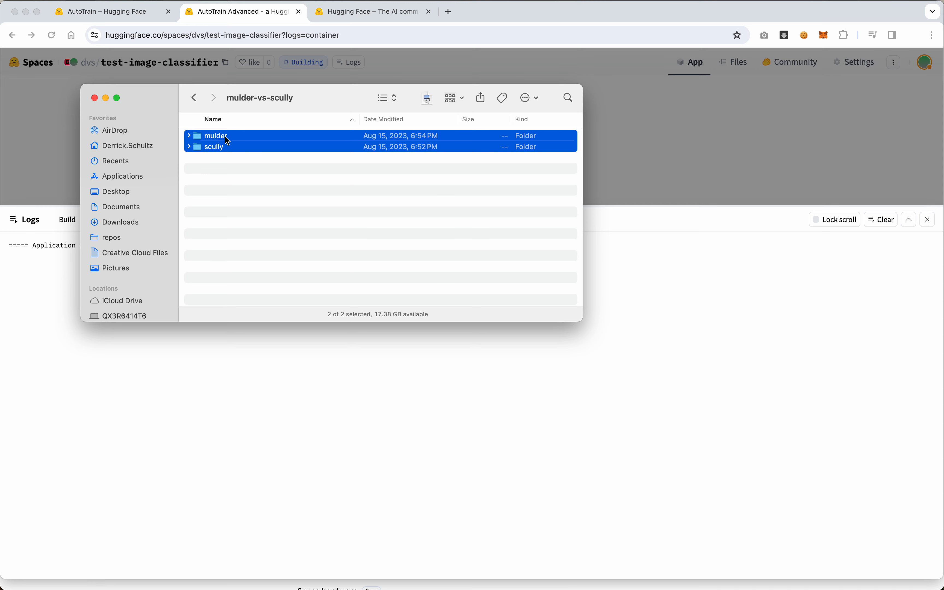
{"action": "right_click", "coordinate": [222, 140]}
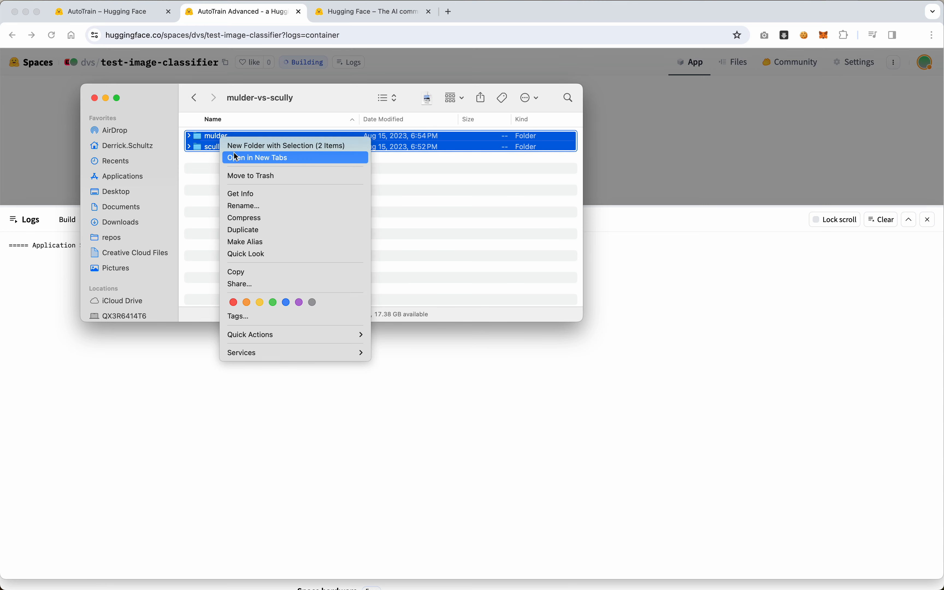
{"action": "left_click", "coordinate": [236, 217]}
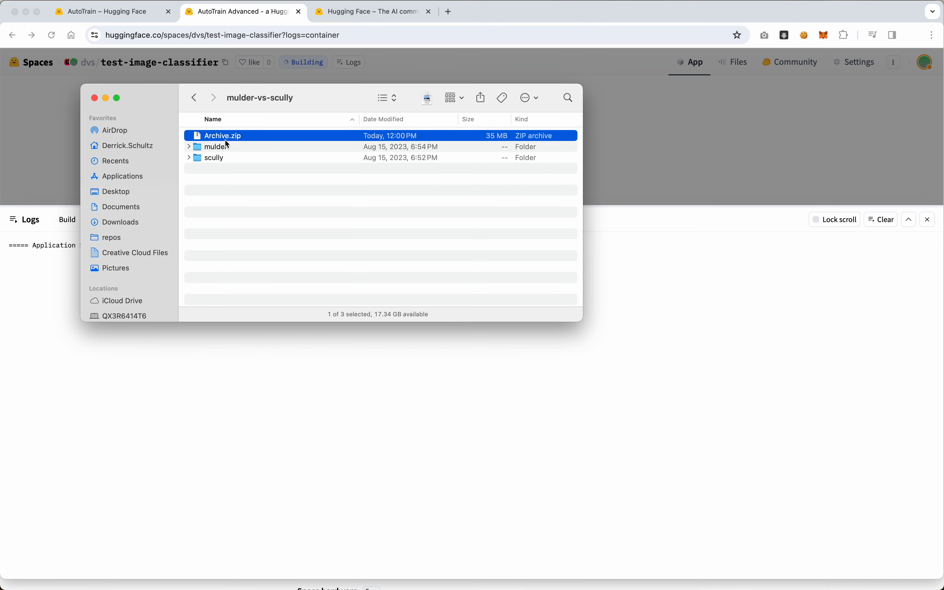
Step: Rename the new ZIP archive to mulder-scully.zip, then switch back to the browser and dismiss the Space's logs
{"action": "key", "text": "Return"}
{"action": "type", "text": "muld-"}
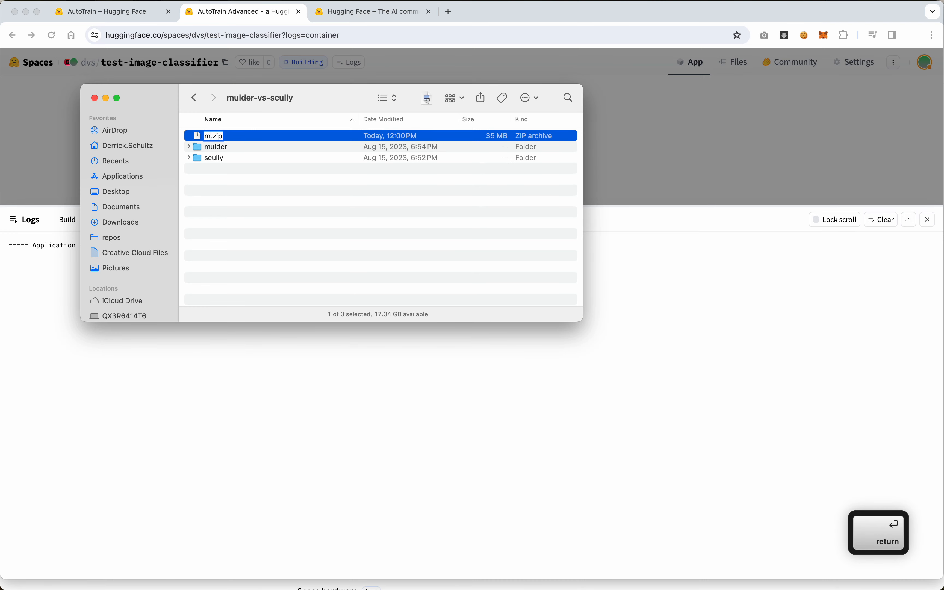
{"action": "type", "text": "er-scully"}
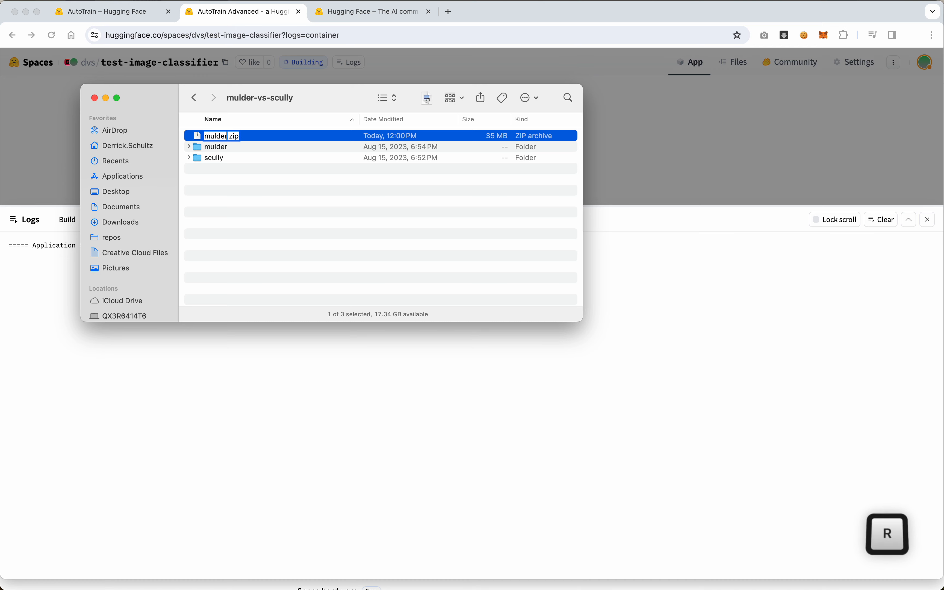
{"action": "key", "text": "Return"}
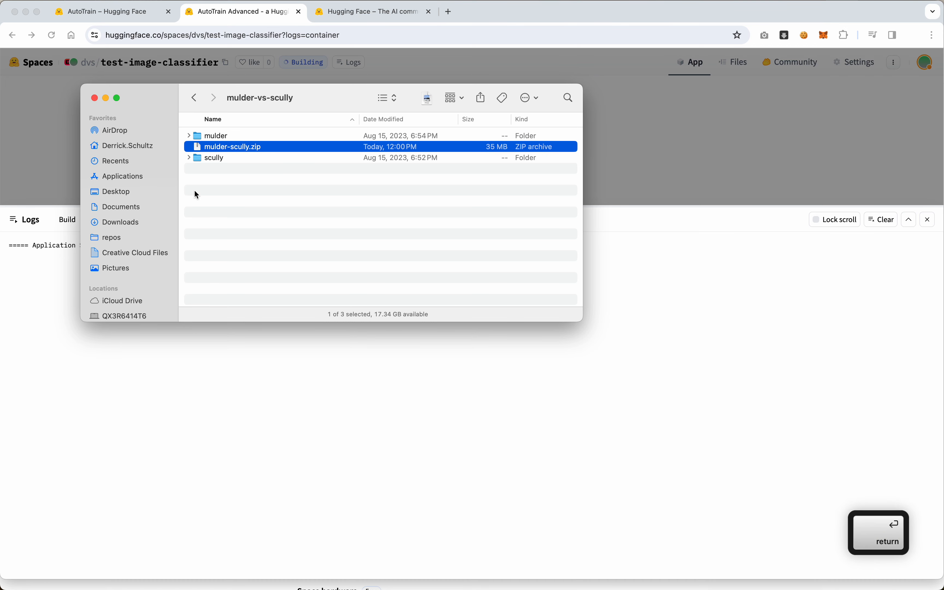
{"action": "left_click", "coordinate": [180, 360]}
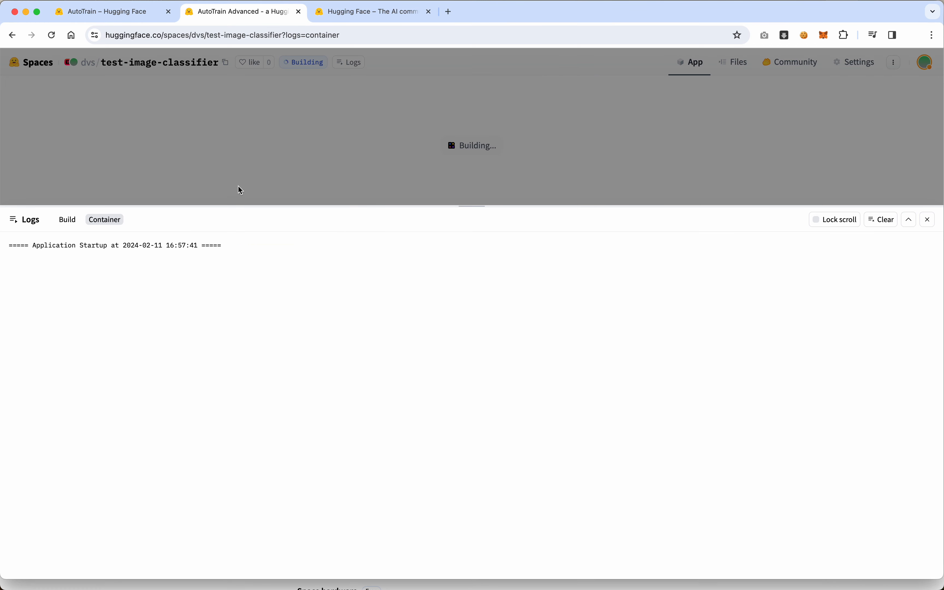
{"action": "left_click", "coordinate": [354, 169]}
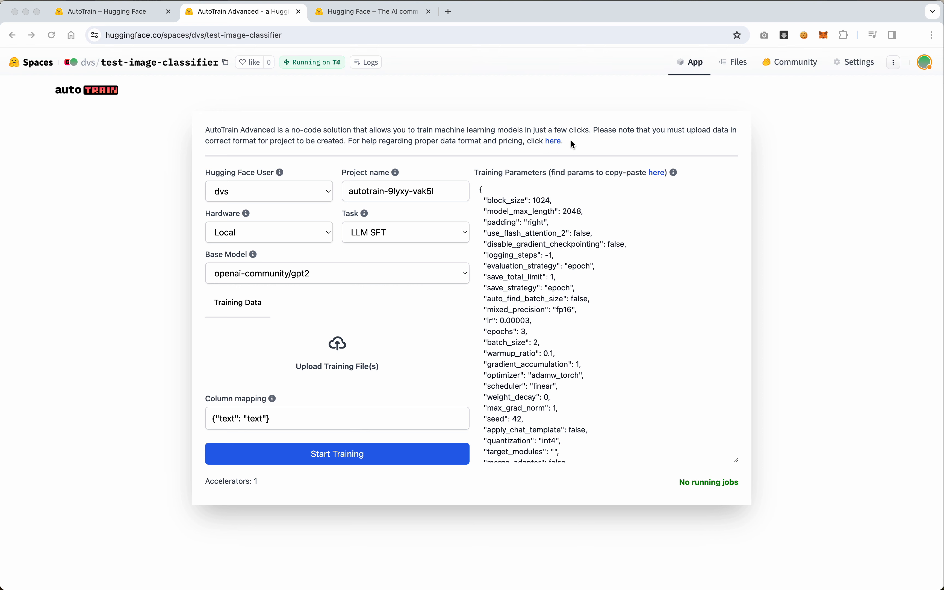
Step: Open the AutoTrain data format documentation in a new tab and go to its Image Classification page
{"action": "left_click", "coordinate": [554, 141], "text": "super"}
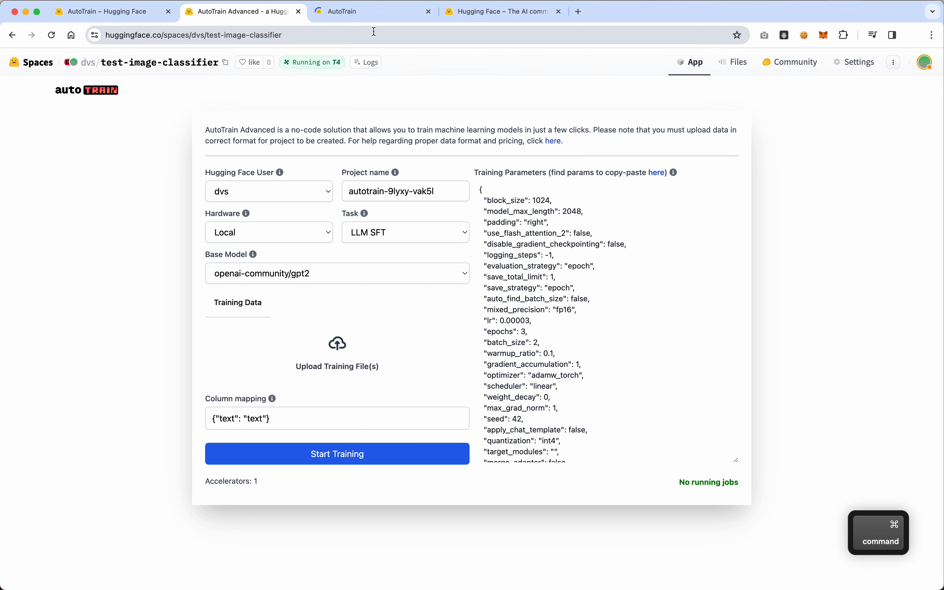
{"action": "left_click", "coordinate": [368, 14]}
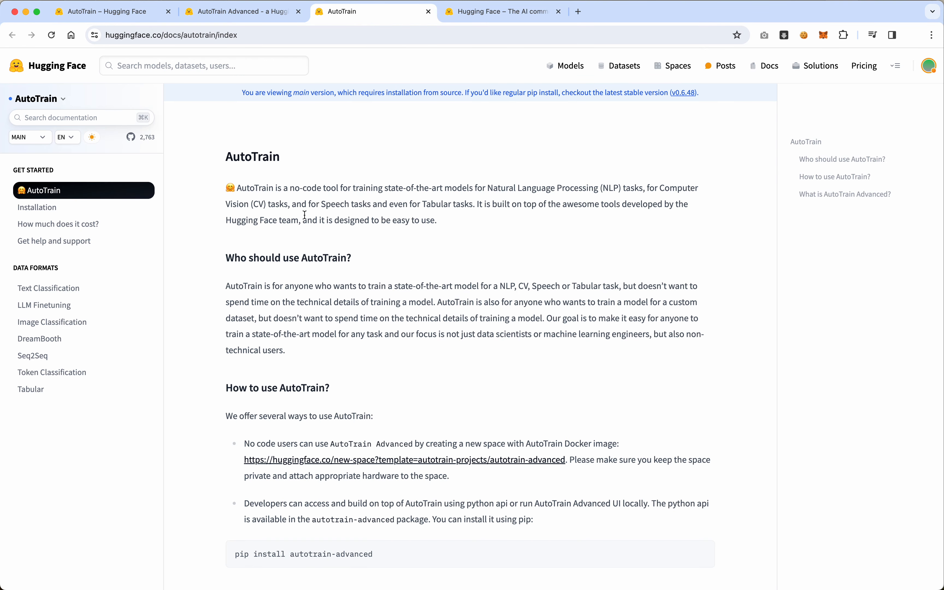
{"action": "scroll", "coordinate": [315, 338], "scroll_direction": "down", "scroll_amount": 10}
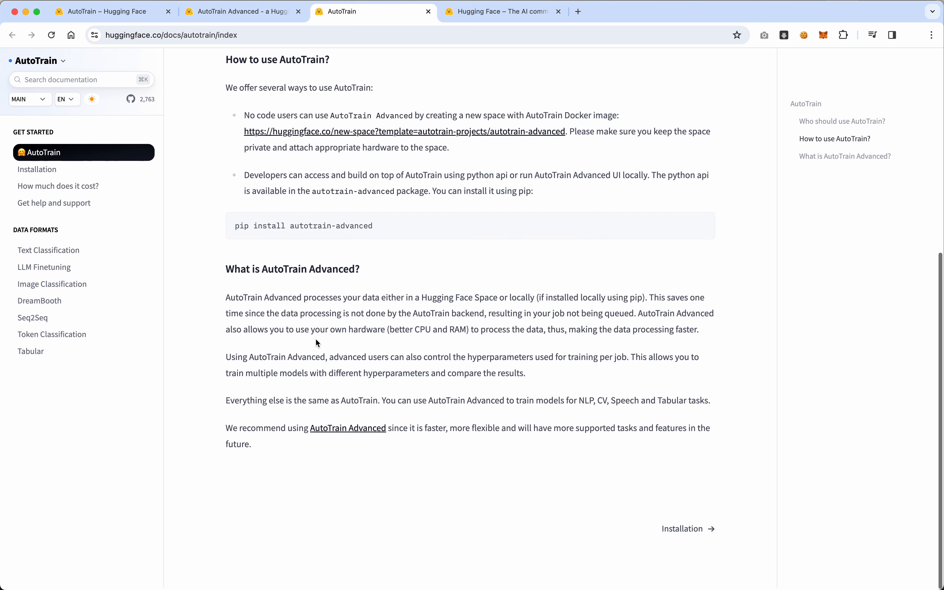
{"action": "left_click", "coordinate": [68, 292]}
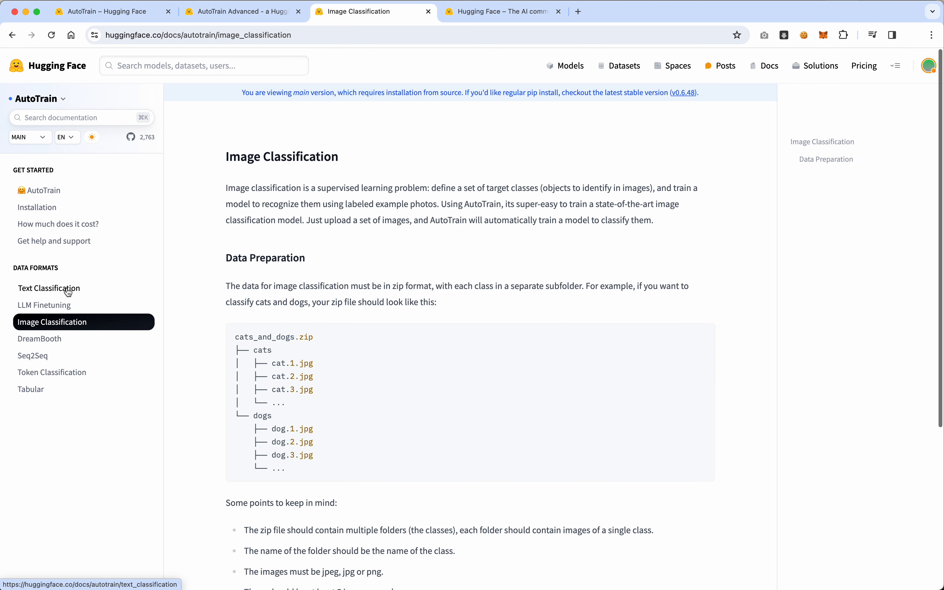
Step: Review the Data Preparation section for the required ZIP folder structure, class folder naming and accepted image formats
{"action": "scroll", "coordinate": [230, 293], "scroll_direction": "down", "scroll_amount": 5}
{"action": "left_click_drag", "start_coordinate": [314, 206], "coordinate": [252, 220]}
{"action": "left_click", "coordinate": [279, 223]}
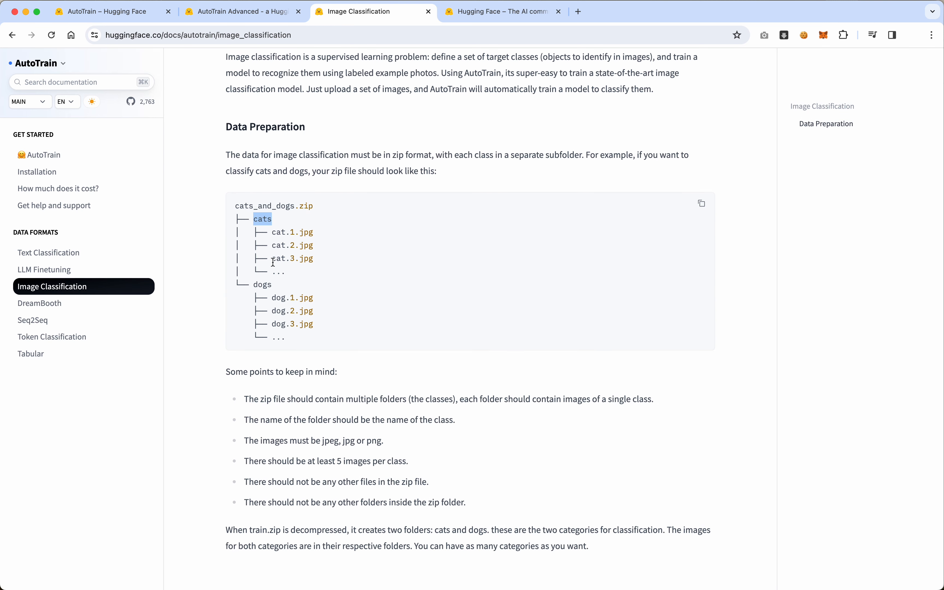
{"action": "left_click_drag", "start_coordinate": [277, 284], "coordinate": [255, 284]}
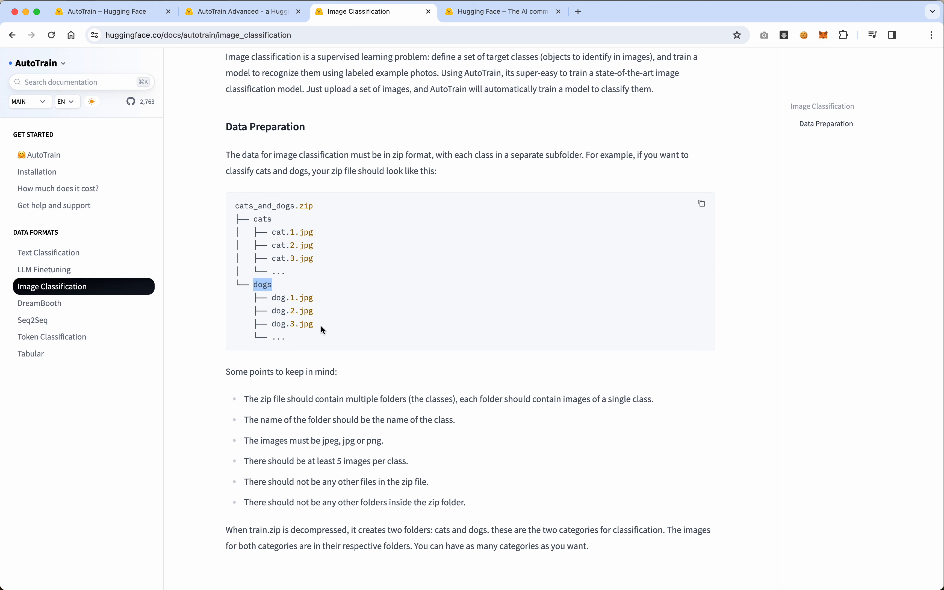
{"action": "scroll", "coordinate": [321, 328], "scroll_direction": "down", "scroll_amount": 3}
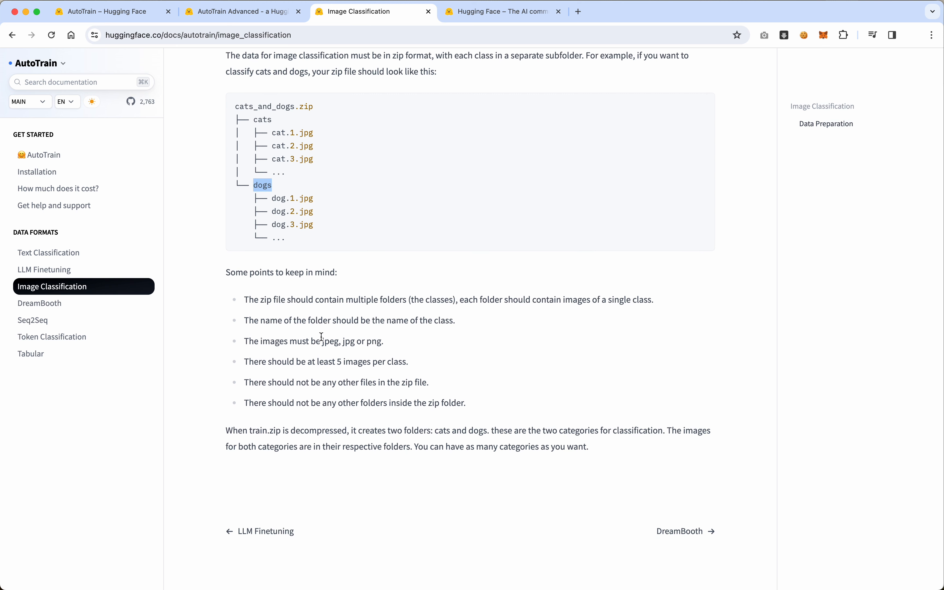
{"action": "left_click_drag", "start_coordinate": [323, 342], "coordinate": [387, 344]}
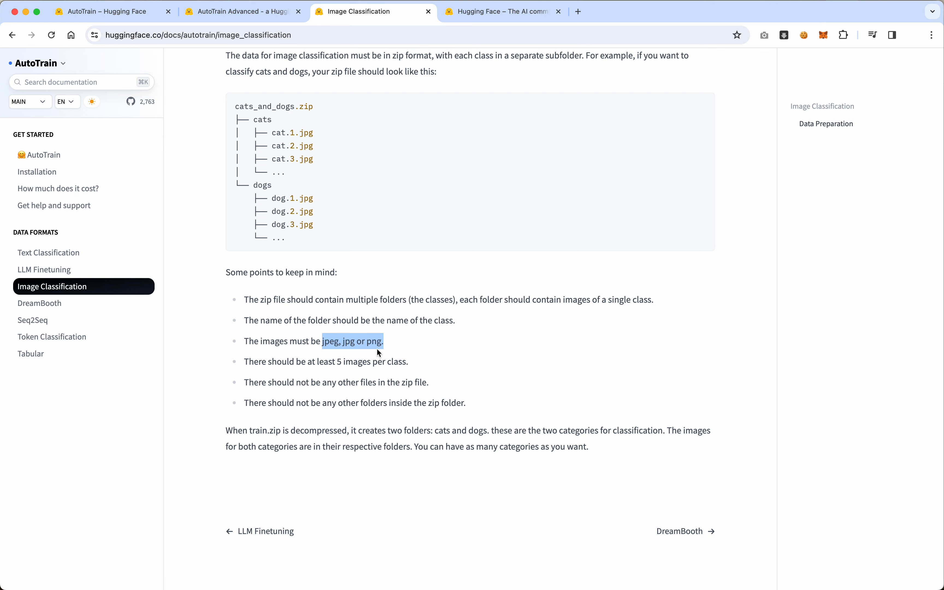
{"action": "scroll", "coordinate": [386, 288], "scroll_direction": "up", "scroll_amount": 10}
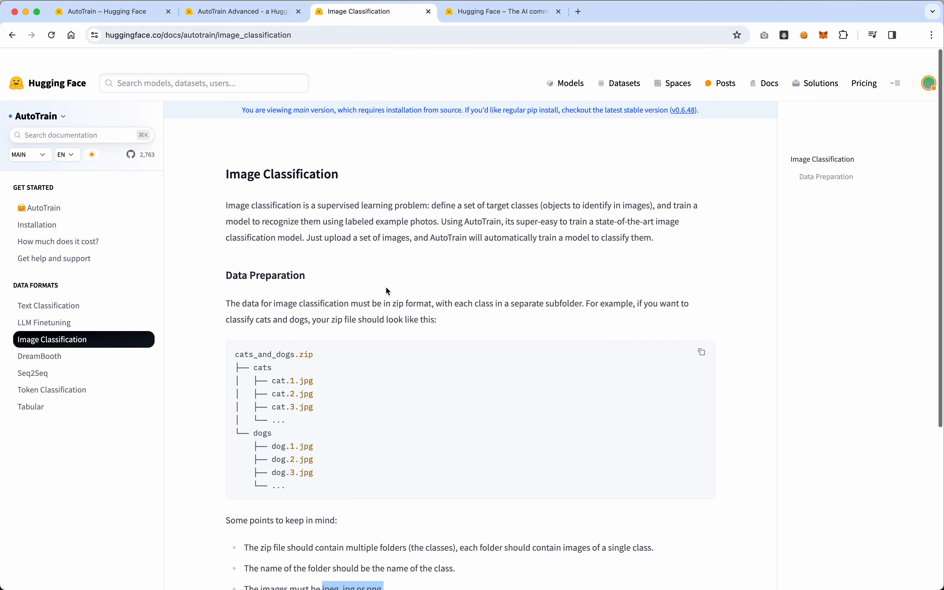
Step: Return to the AutoTrain Space, name the project mulder-scully-2024 and keep the hardware on Local
{"action": "left_click", "coordinate": [247, 11]}
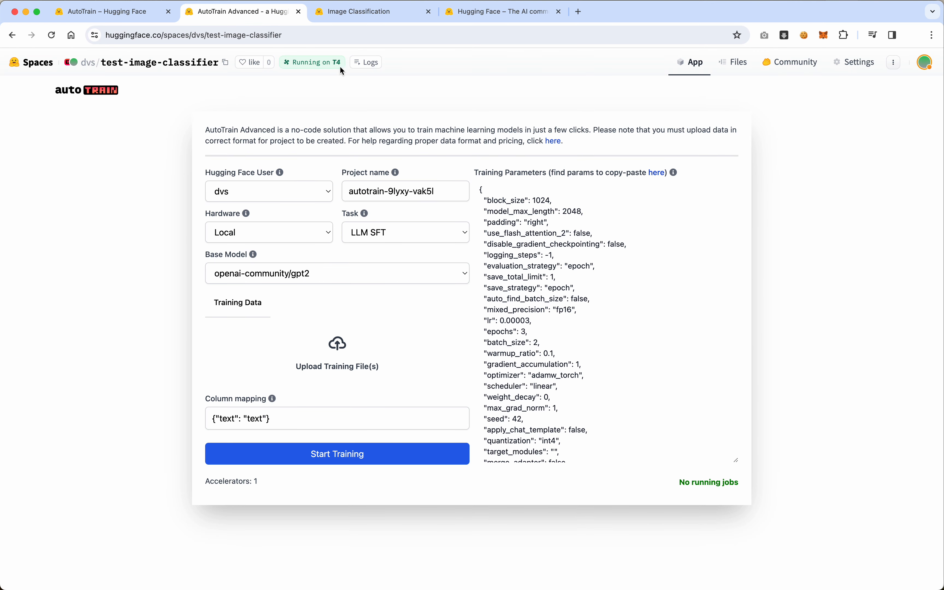
{"action": "triple_click", "coordinate": [391, 191]}
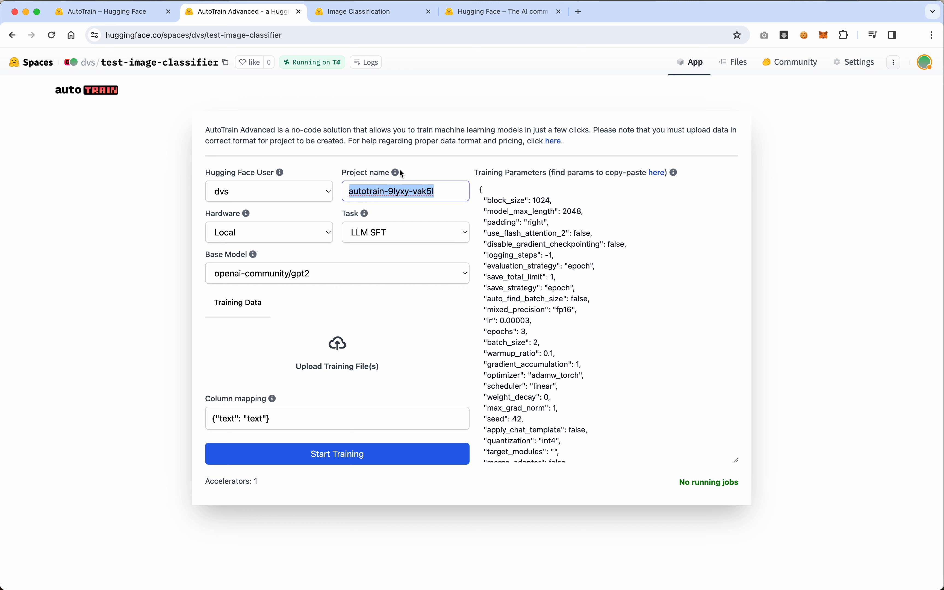
{"action": "type", "text": "mulder-"}
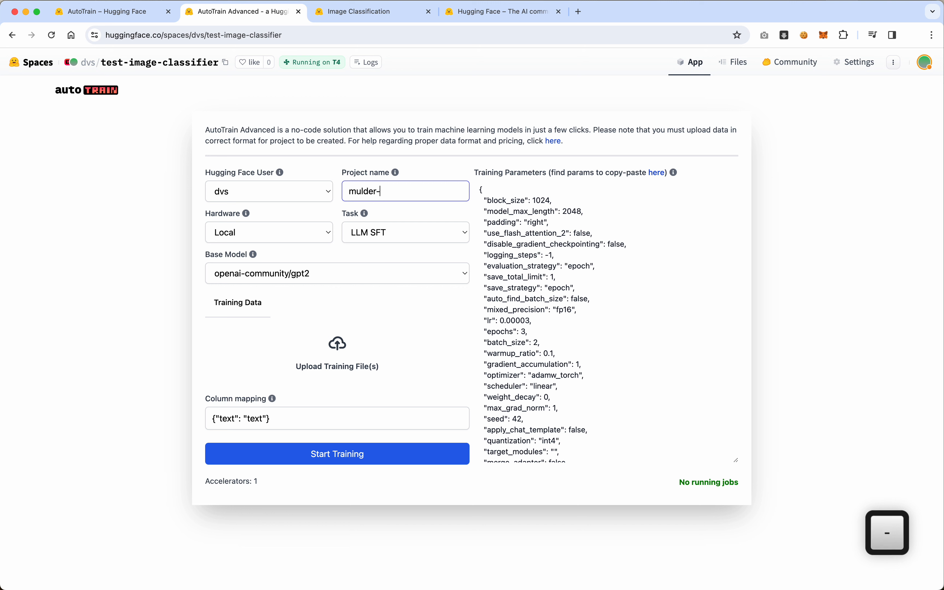
{"action": "type", "text": "scully-2024"}
{"action": "left_click", "coordinate": [303, 230]}
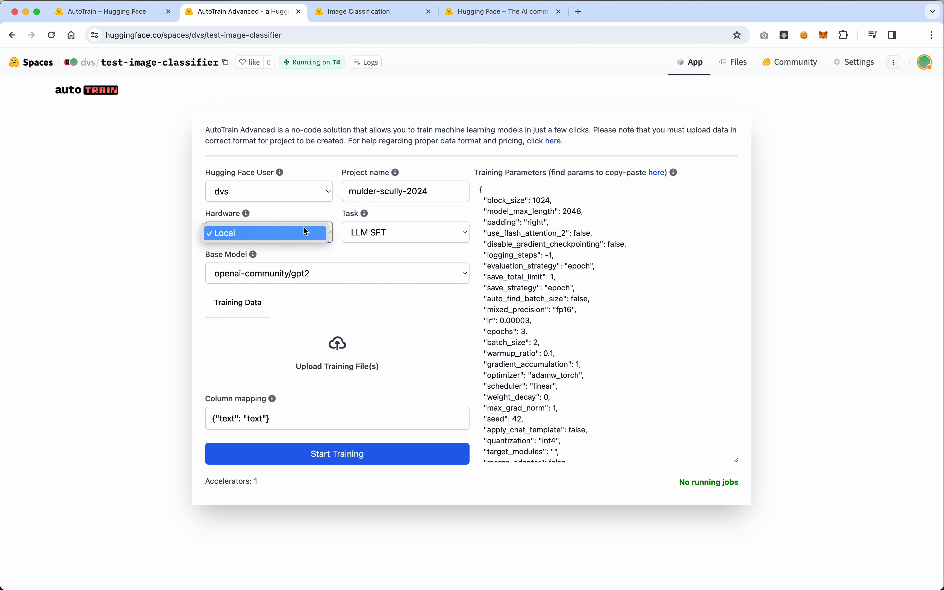
{"action": "left_click", "coordinate": [303, 230]}
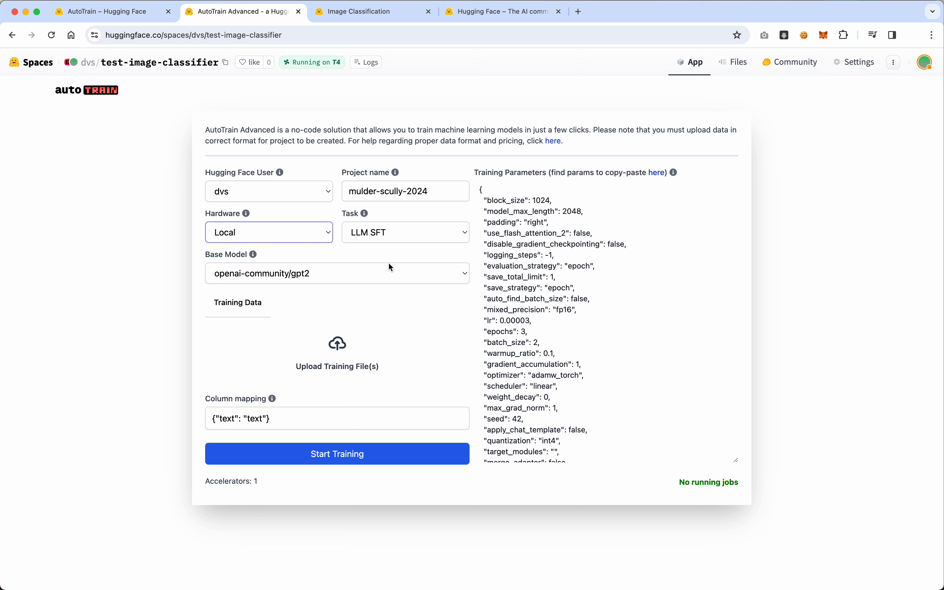
Step: Set the task to Image Classification and browse the base models, choosing google/vit-base-patch16-224
{"action": "left_click", "coordinate": [429, 231]}
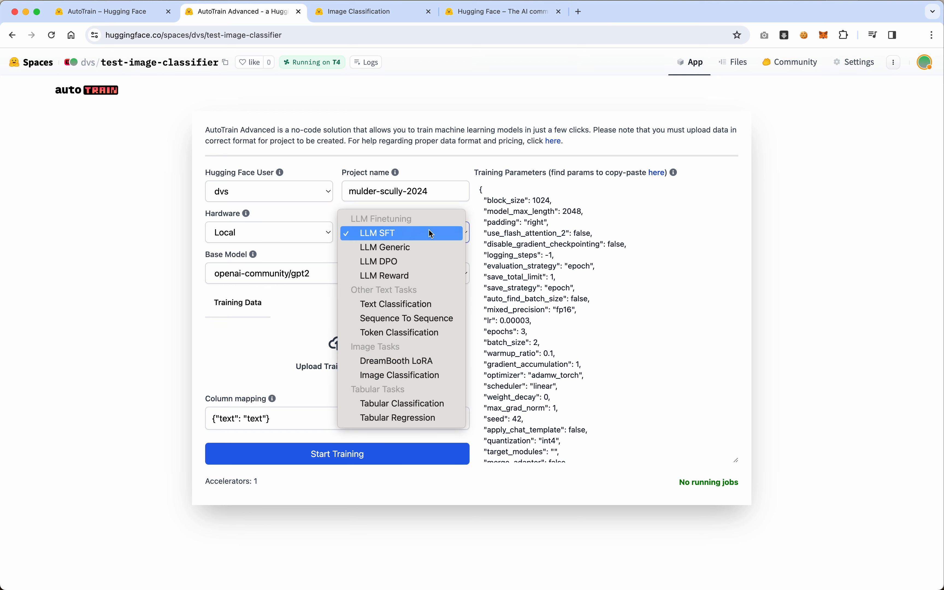
{"action": "left_click", "coordinate": [417, 376]}
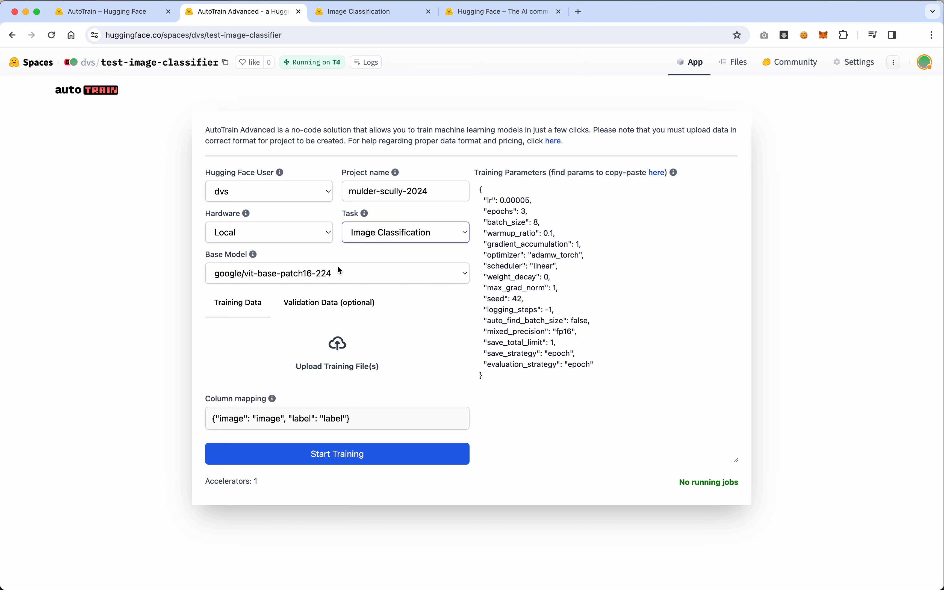
{"action": "left_click", "coordinate": [354, 270]}
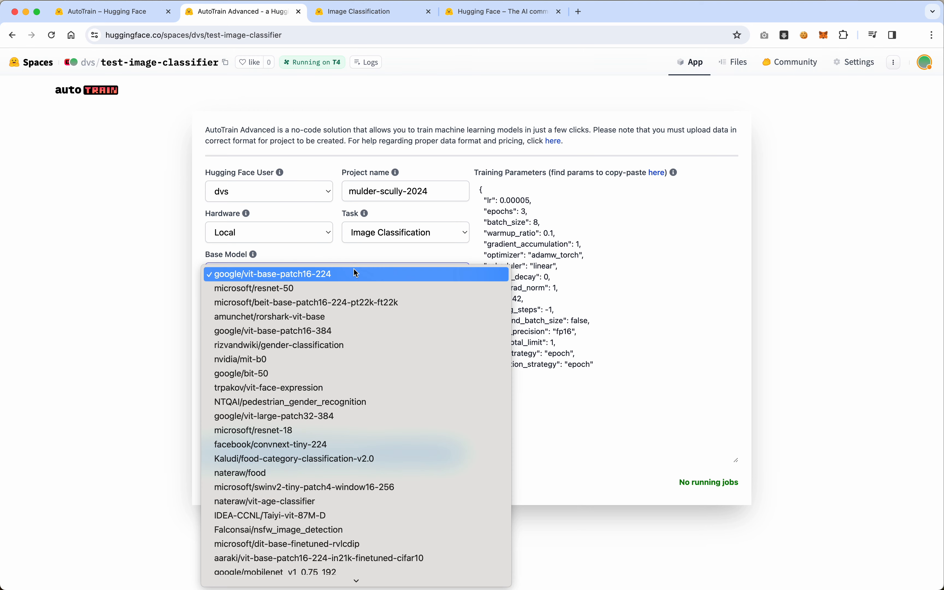
{"action": "scroll", "coordinate": [358, 461], "scroll_direction": "down", "scroll_amount": 3}
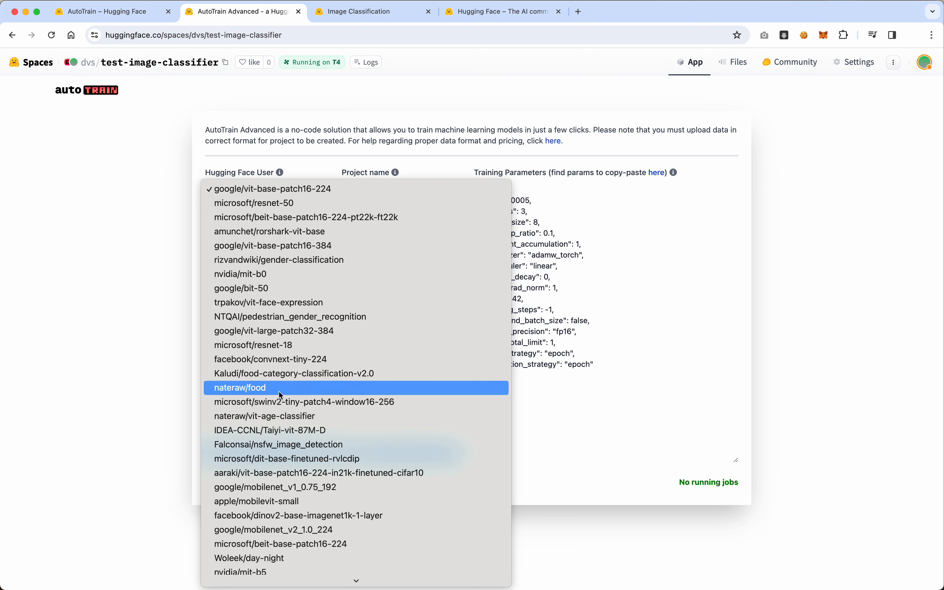
{"action": "scroll", "coordinate": [303, 491], "scroll_direction": "down", "scroll_amount": 6}
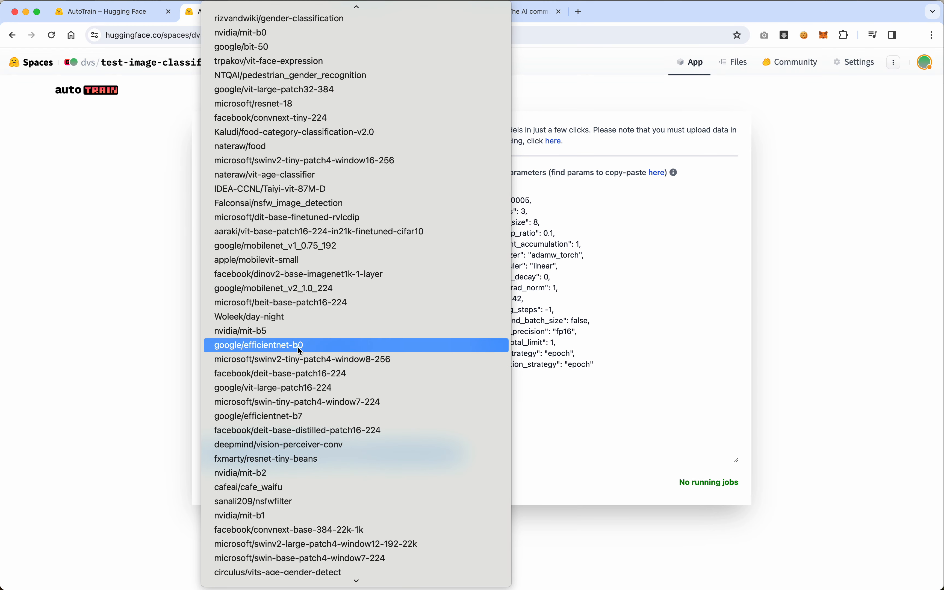
{"action": "scroll", "coordinate": [298, 347], "scroll_direction": "up", "scroll_amount": 3}
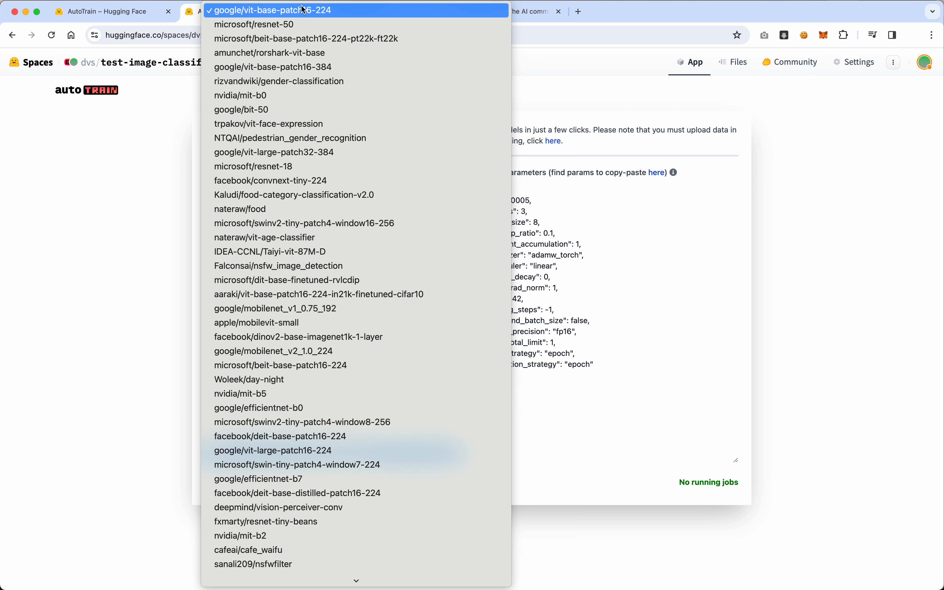
{"action": "left_click", "coordinate": [304, 9]}
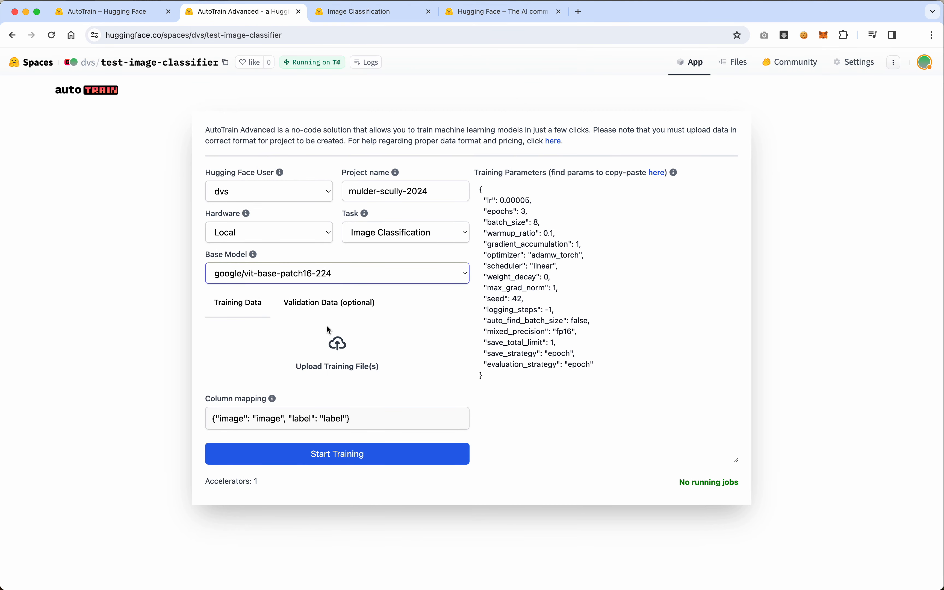
Step: Add mulder-scully.zip from the mulder-vs-scully folder as the training data file
{"action": "left_click", "coordinate": [338, 345]}
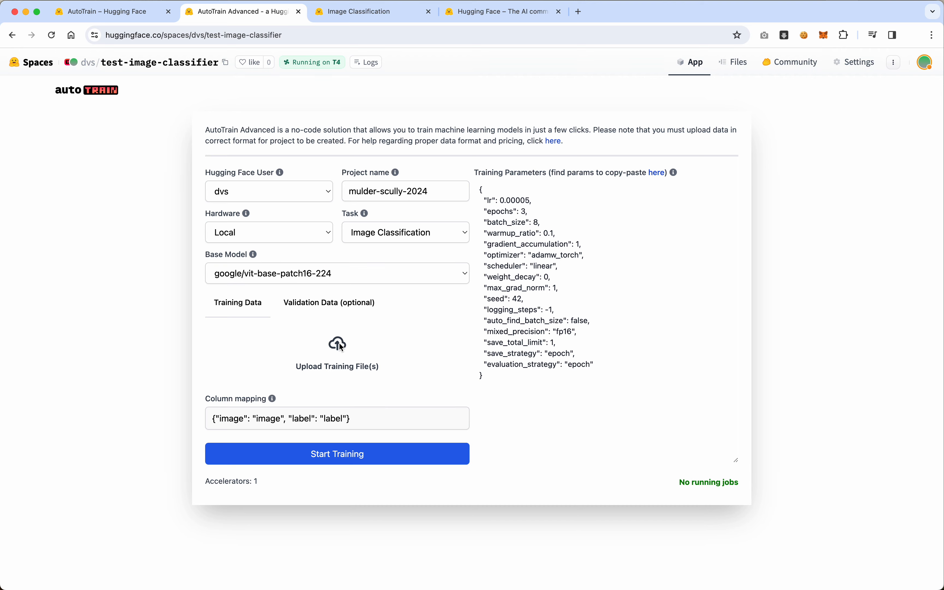
{"action": "left_click", "coordinate": [445, 141]}
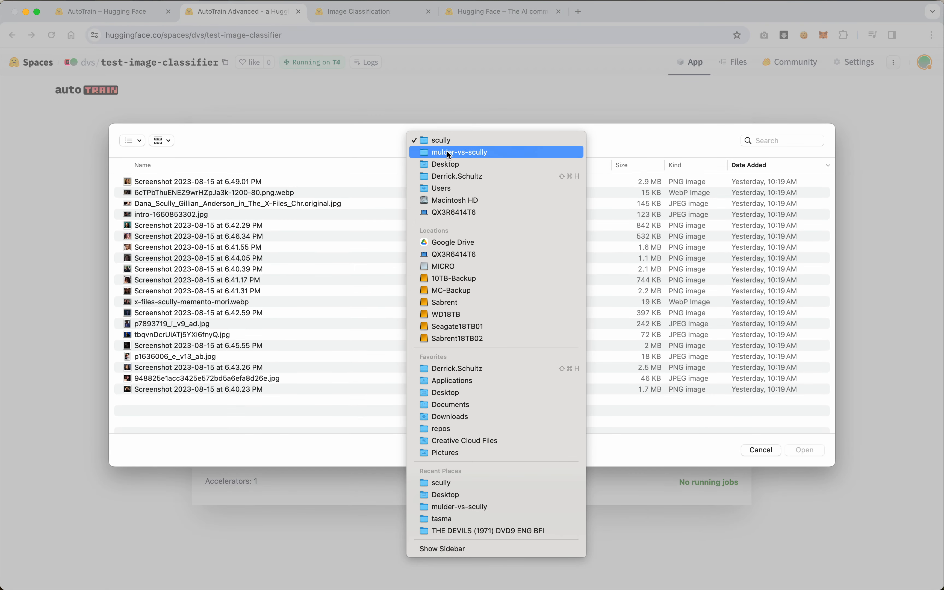
{"action": "left_click", "coordinate": [443, 150]}
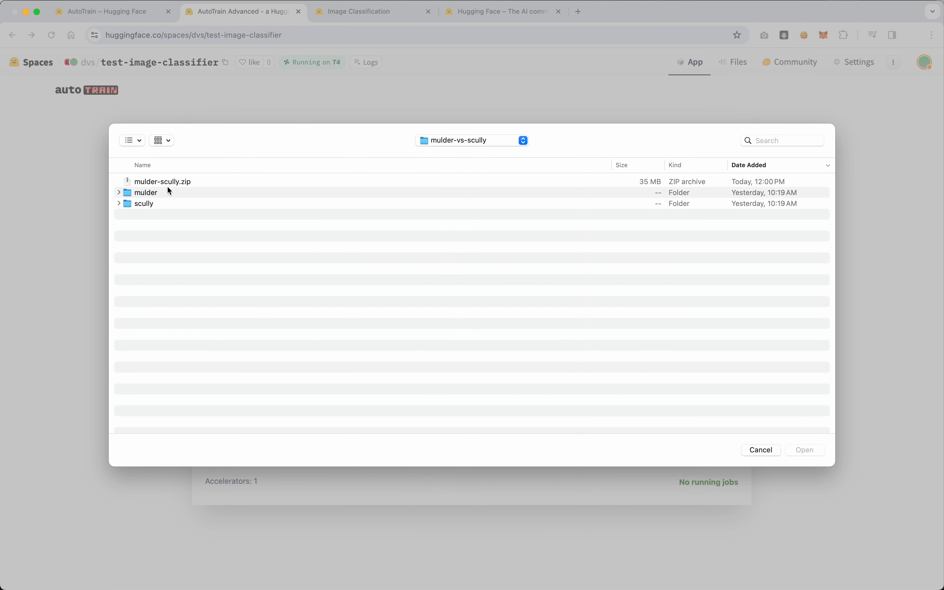
{"action": "left_click", "coordinate": [174, 182]}
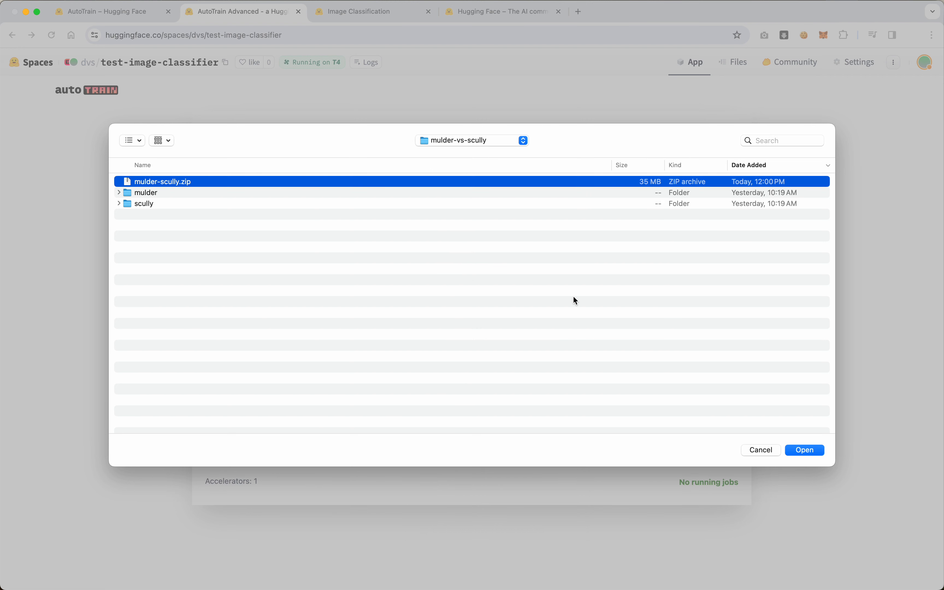
{"action": "left_click", "coordinate": [808, 450]}
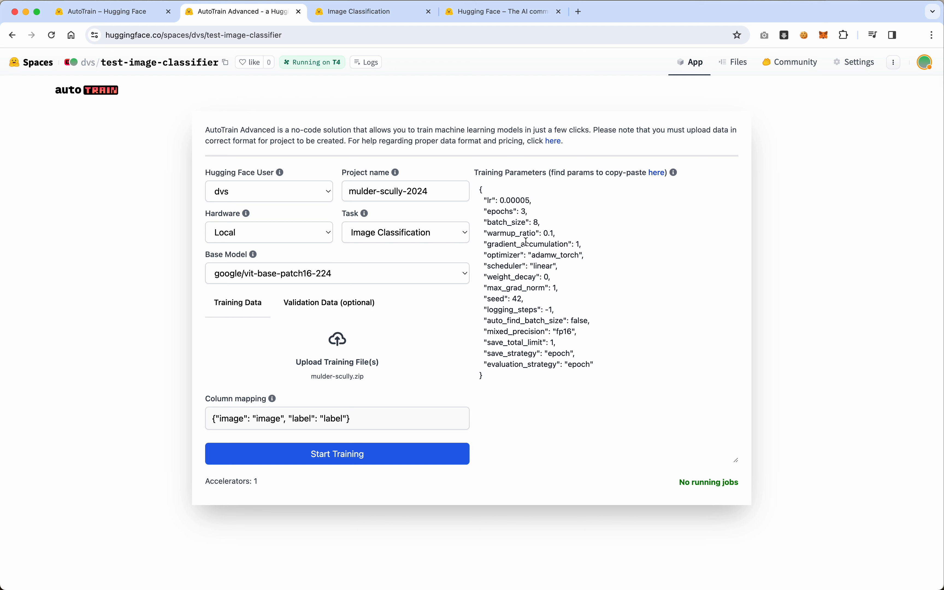
Step: Set the number of epochs to 20 in the training parameters
{"action": "double_click", "coordinate": [523, 211]}
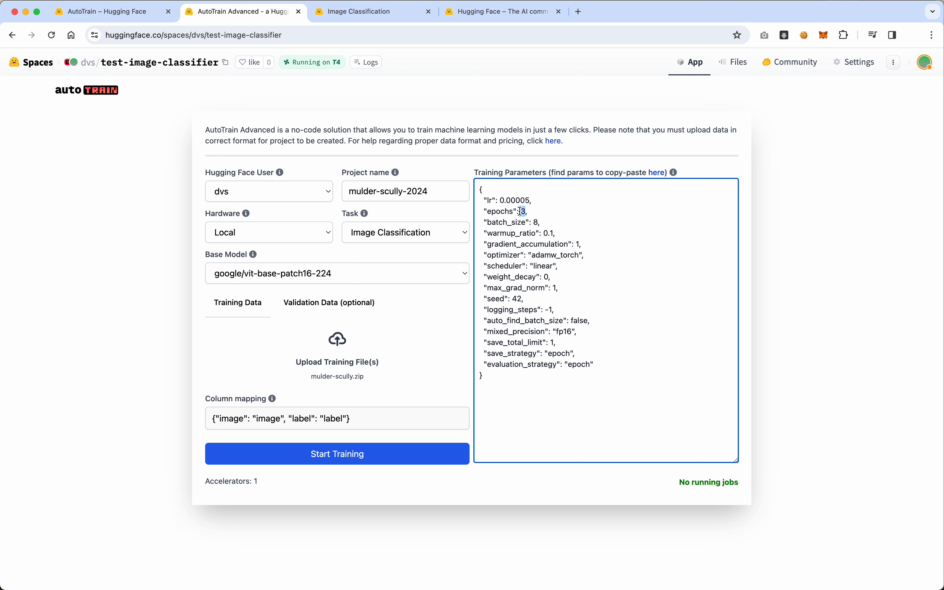
{"action": "left_click", "coordinate": [527, 212]}
{"action": "key", "text": "BackSpace"}
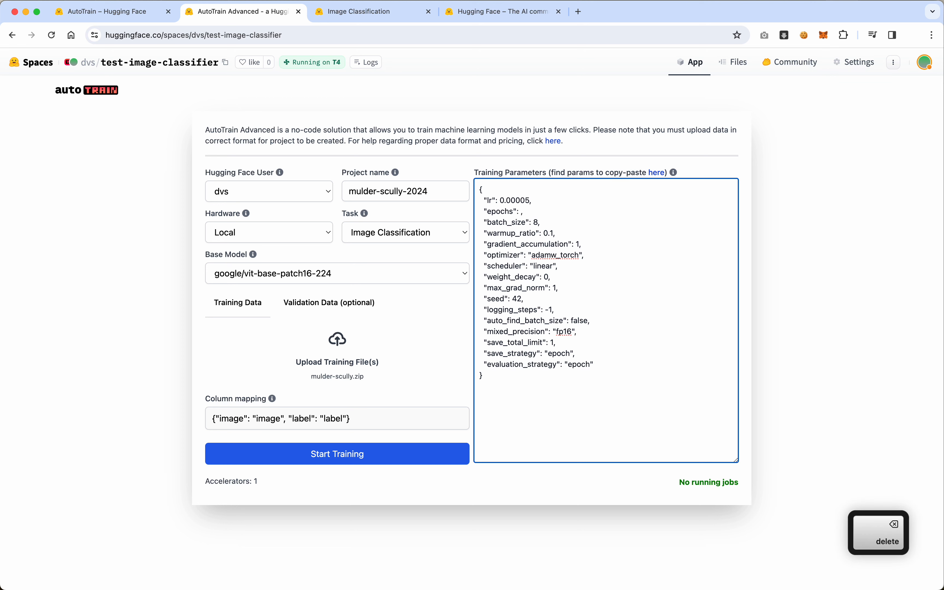
{"action": "type", "text": "20"}
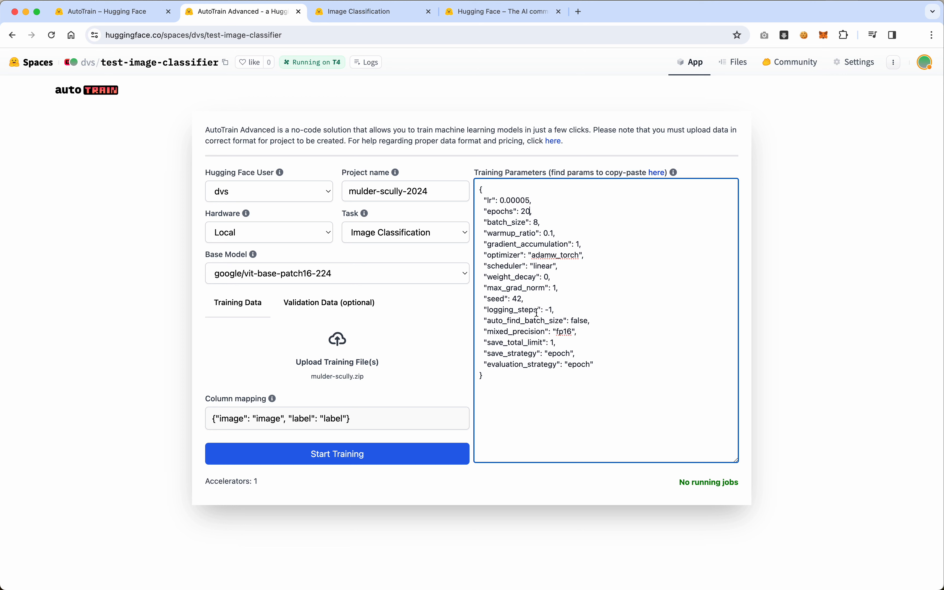
Step: Look up the help and reference link for the training parameters, closing whatever opens
{"action": "left_click", "coordinate": [664, 176], "text": "super"}
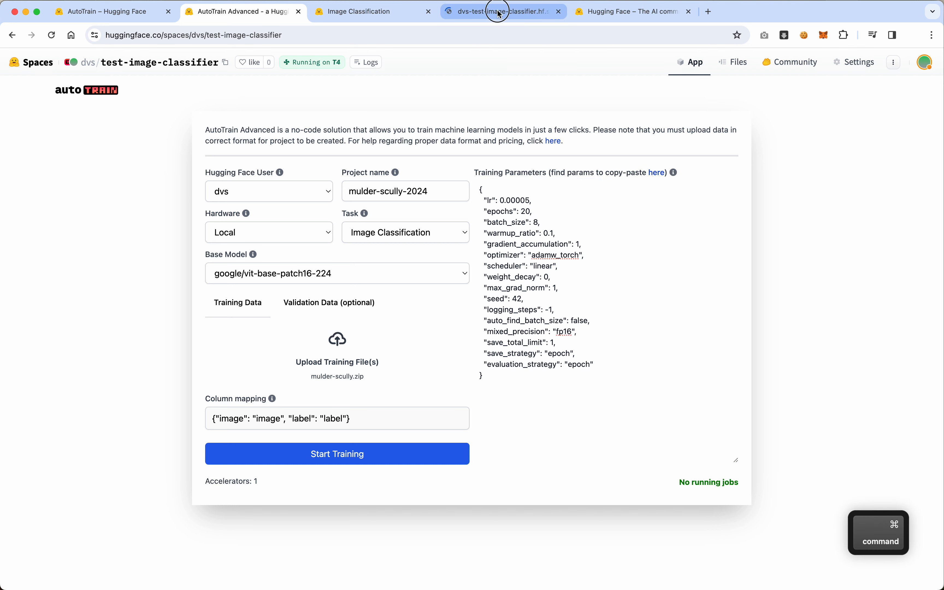
{"action": "left_click", "coordinate": [500, 12]}
{"action": "left_click", "coordinate": [560, 11]}
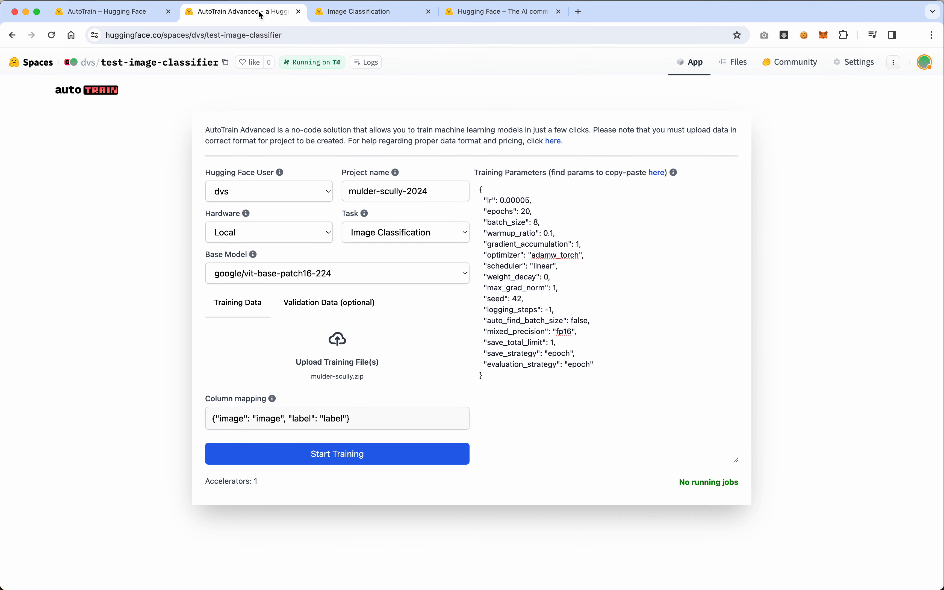
{"action": "left_click", "coordinate": [676, 173]}
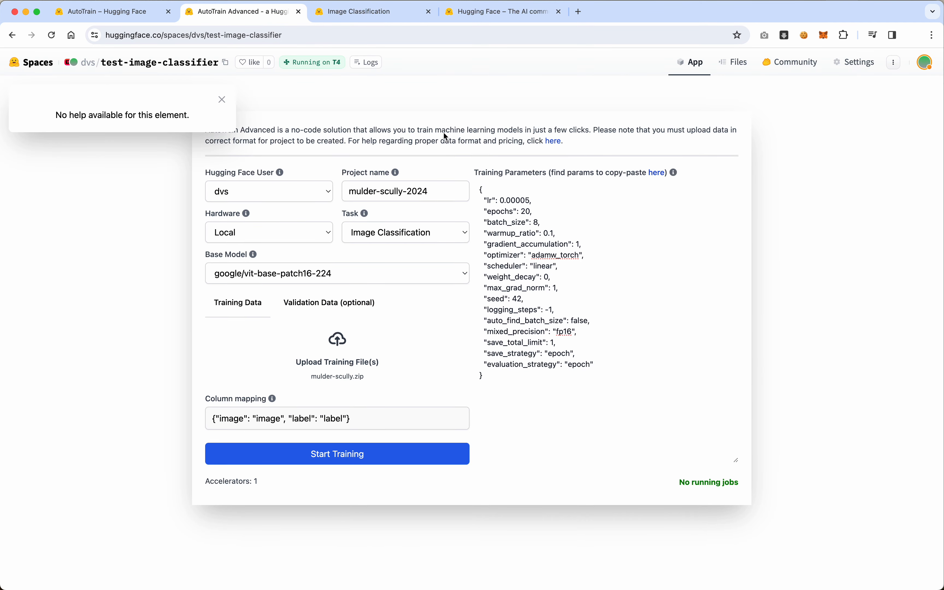
{"action": "left_click", "coordinate": [223, 100]}
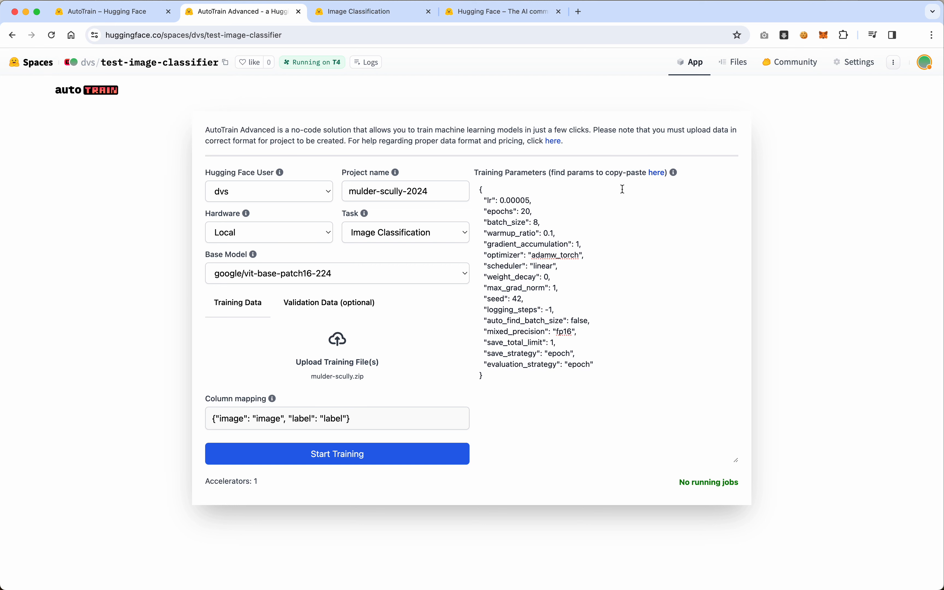
Step: Open the AutoTrain documentation on data formats and review the Image Classification page's data preparation guidance
{"action": "left_click", "coordinate": [553, 143], "text": "super"}
{"action": "left_click", "coordinate": [489, 12]}
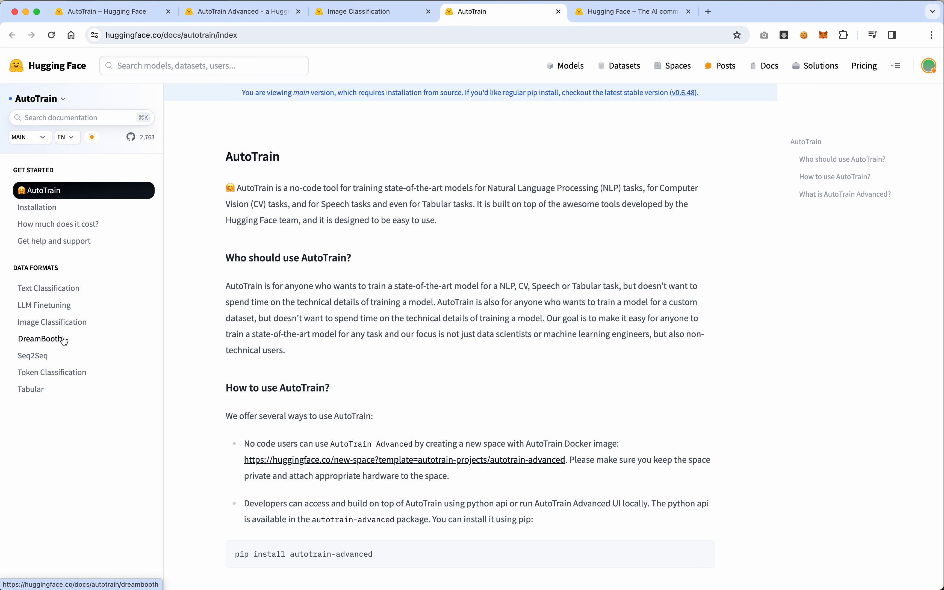
{"action": "left_click", "coordinate": [63, 325]}
{"action": "scroll", "coordinate": [286, 335], "scroll_direction": "down", "scroll_amount": 6}
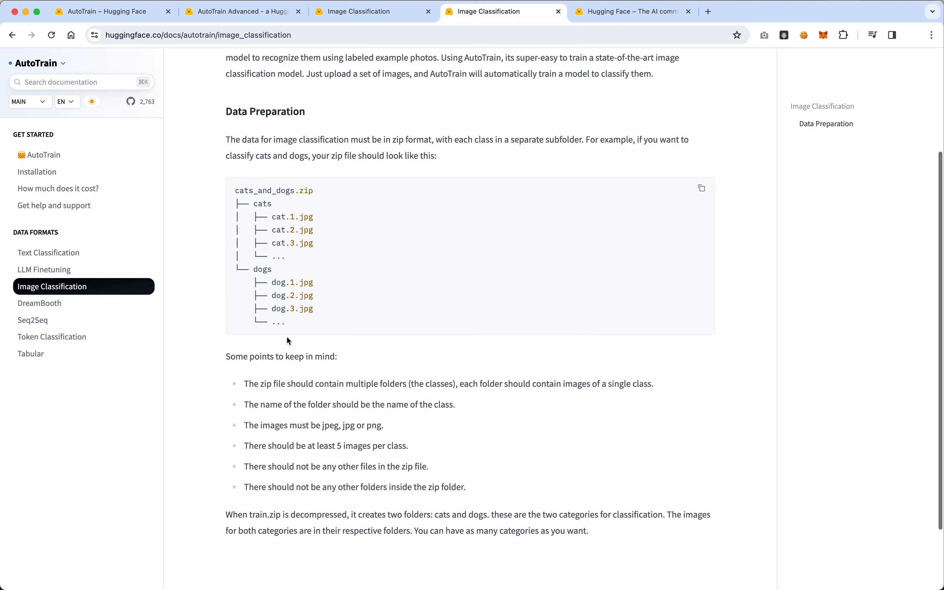
{"action": "scroll", "coordinate": [287, 336], "scroll_direction": "up", "scroll_amount": 6}
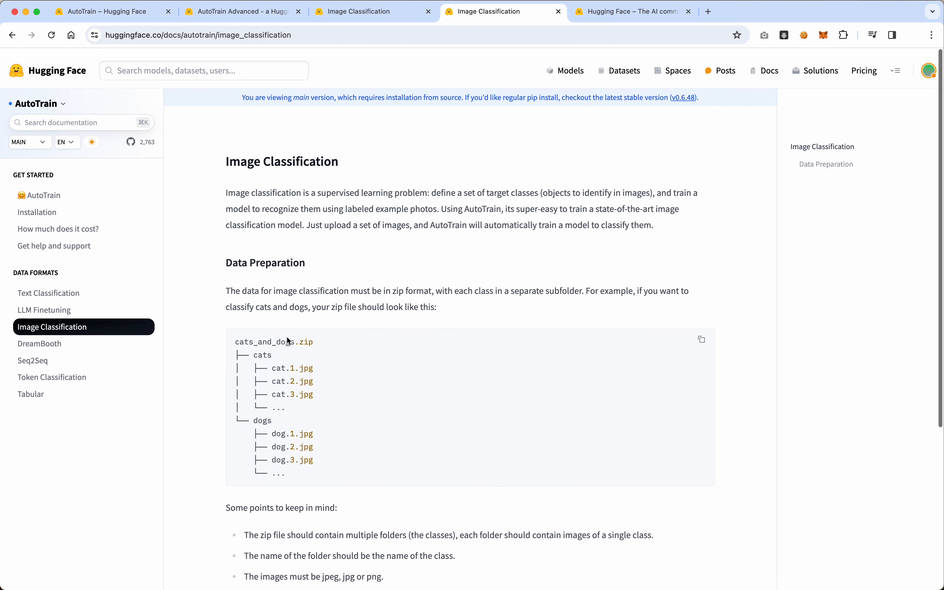
Step: Return to the AutoTrain Space, start the training, accept the paid-offering charge and dismiss the resulting notice
{"action": "left_click", "coordinate": [252, 11]}
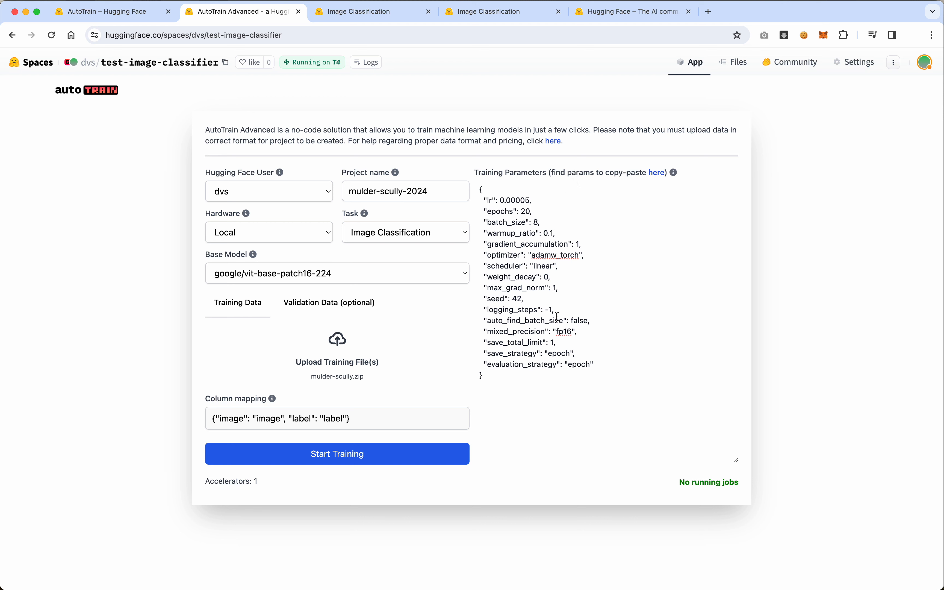
{"action": "left_click", "coordinate": [523, 213]}
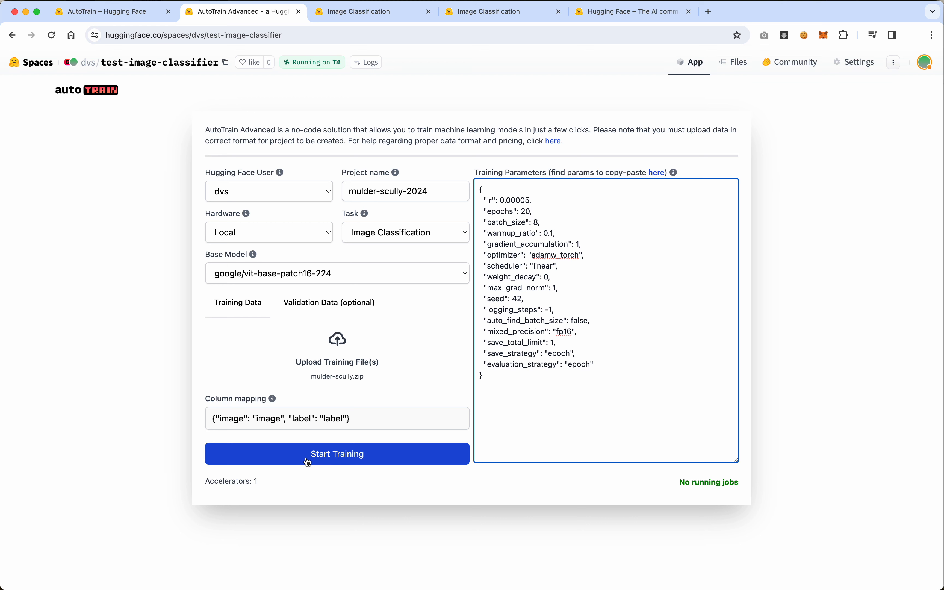
{"action": "left_click", "coordinate": [287, 460]}
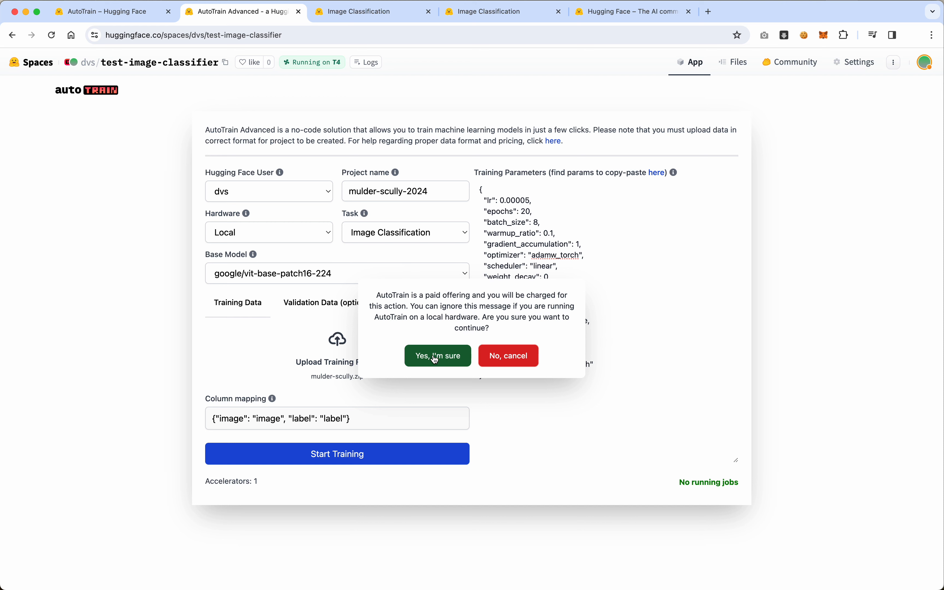
{"action": "left_click", "coordinate": [444, 357]}
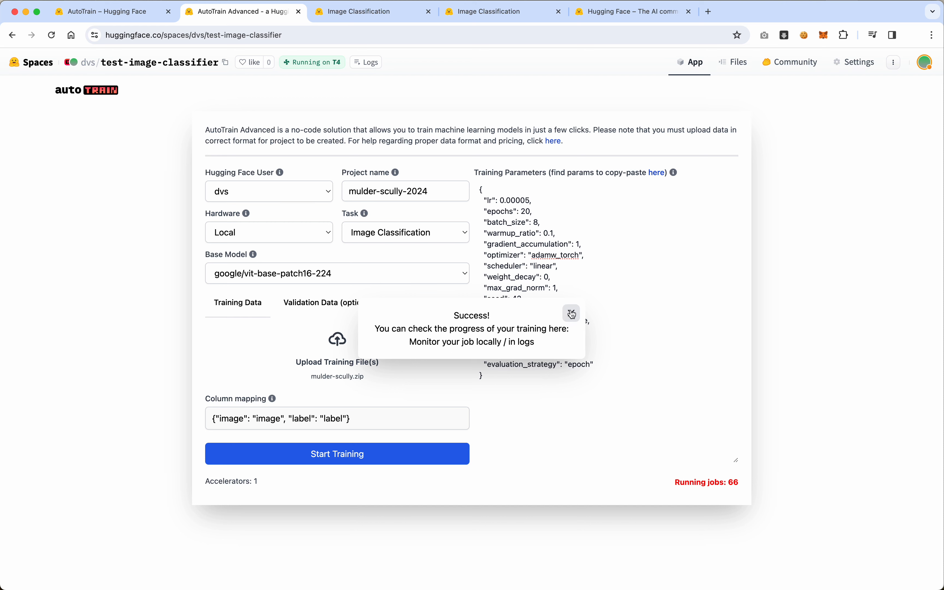
{"action": "left_click", "coordinate": [573, 314]}
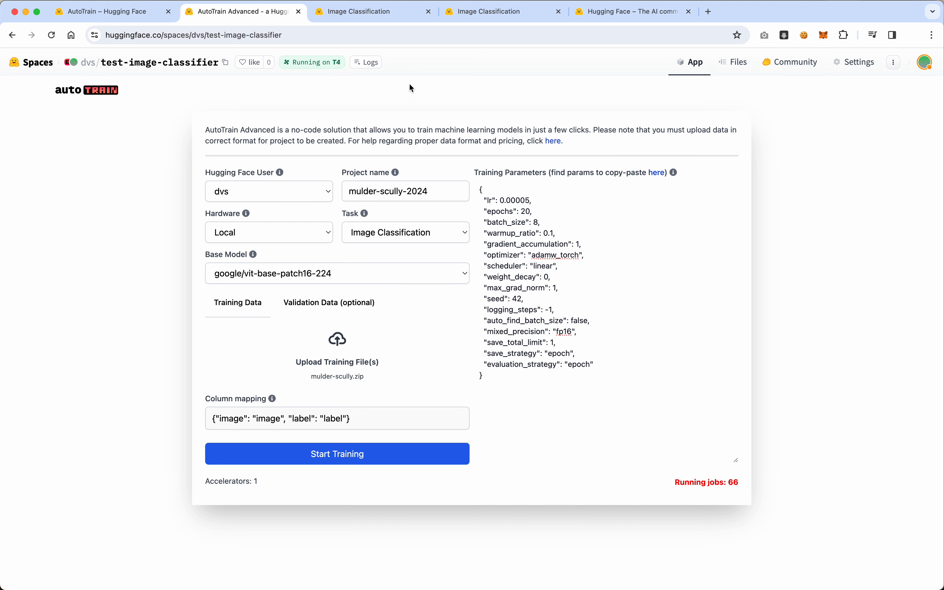
Step: Check the training progress in the Space's container logs through to the end, and close the logs
{"action": "left_click", "coordinate": [370, 65]}
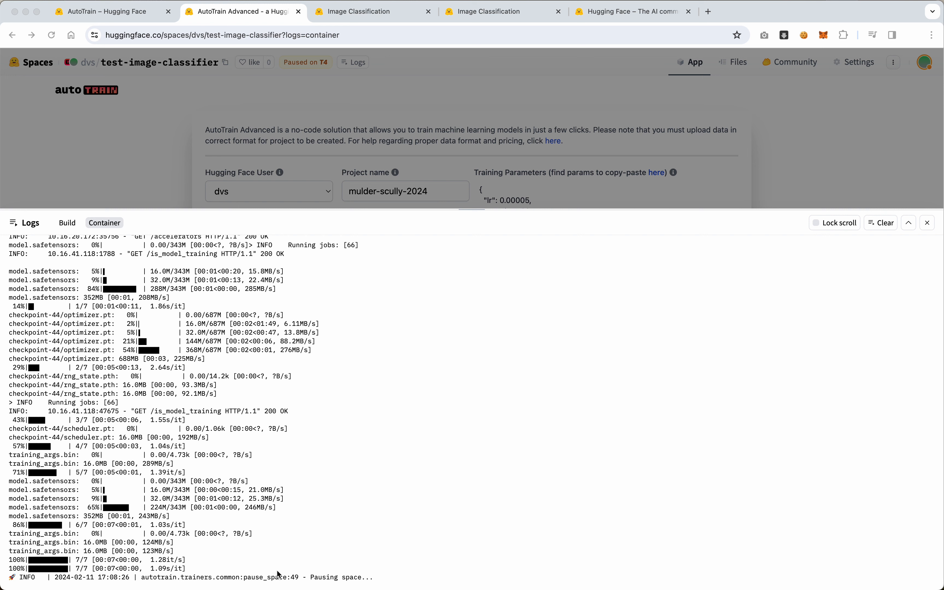
{"action": "left_click", "coordinate": [319, 575]}
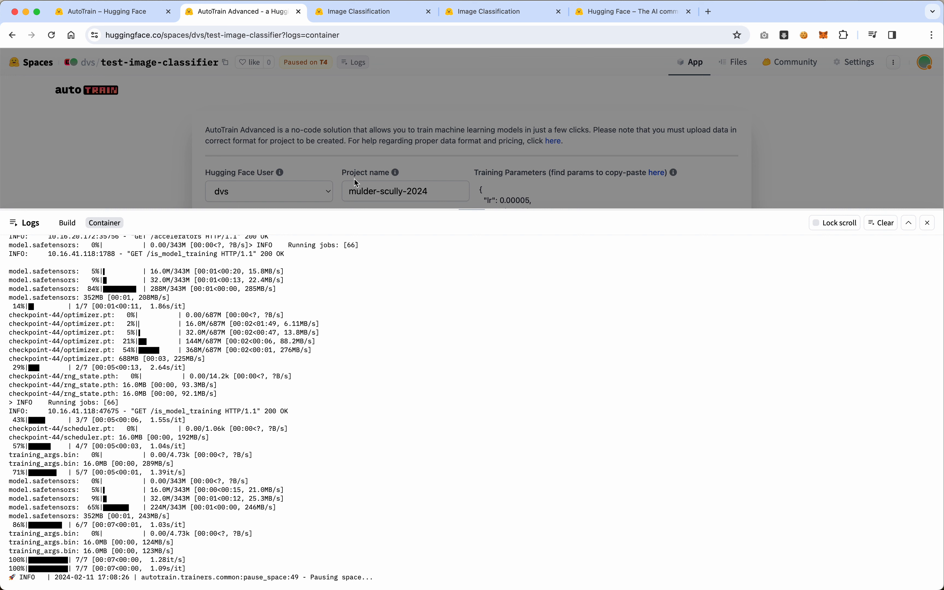
{"action": "left_click", "coordinate": [928, 224]}
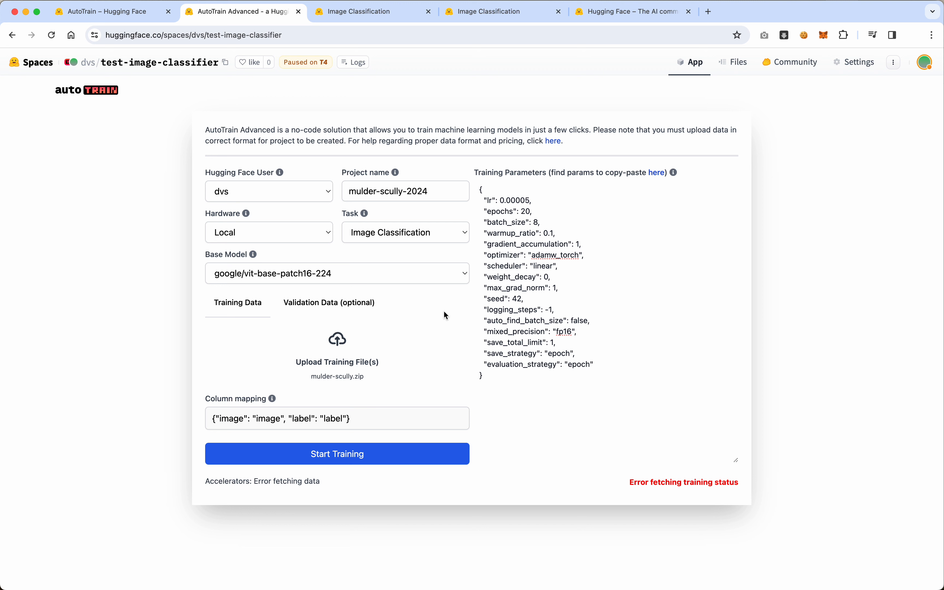
Step: Go to the account's own profile and open the mulder-scully-2024 model from its list of models
{"action": "left_click", "coordinate": [927, 64]}
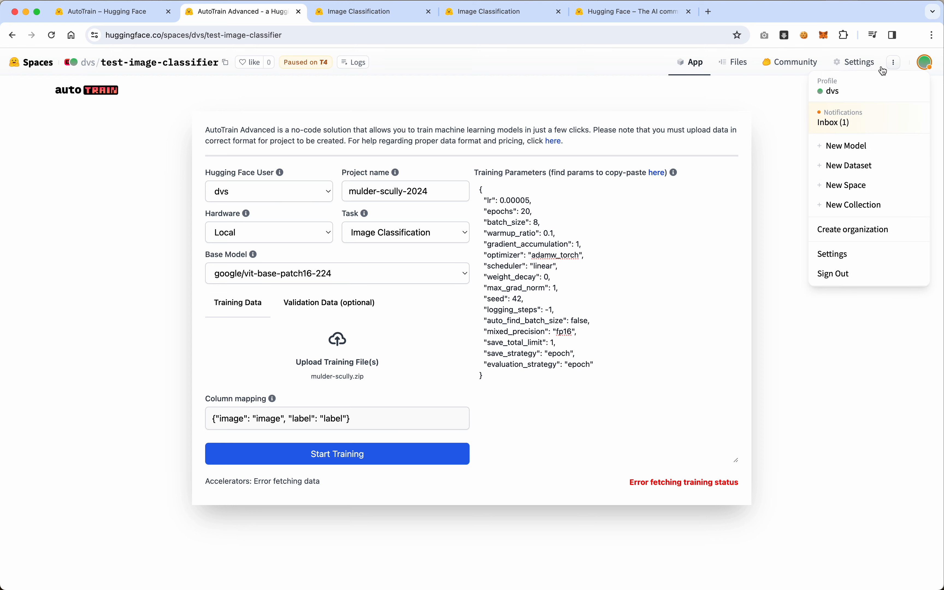
{"action": "left_click", "coordinate": [839, 93]}
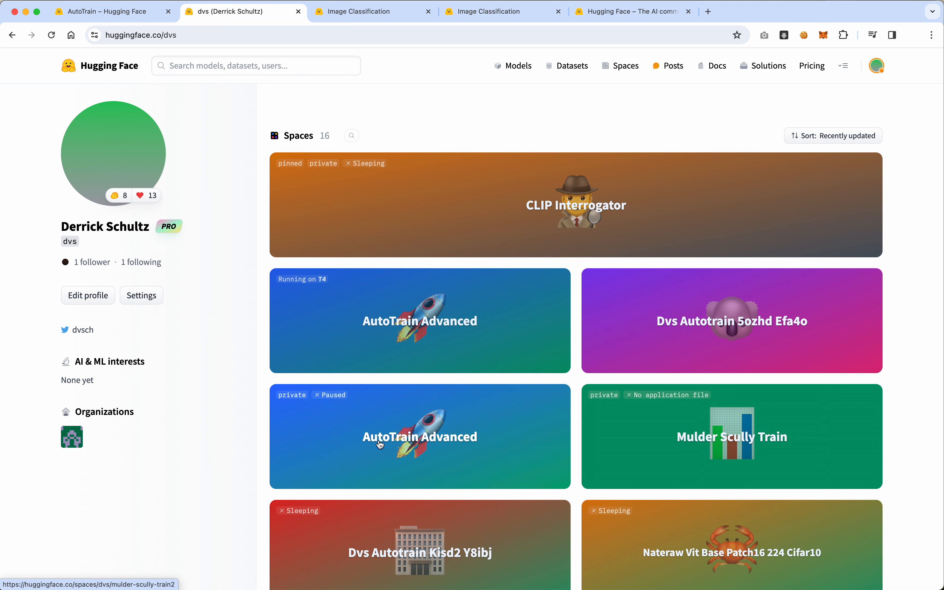
{"action": "scroll", "coordinate": [387, 453], "scroll_direction": "down", "scroll_amount": 3}
{"action": "scroll", "coordinate": [392, 459], "scroll_direction": "down", "scroll_amount": 5}
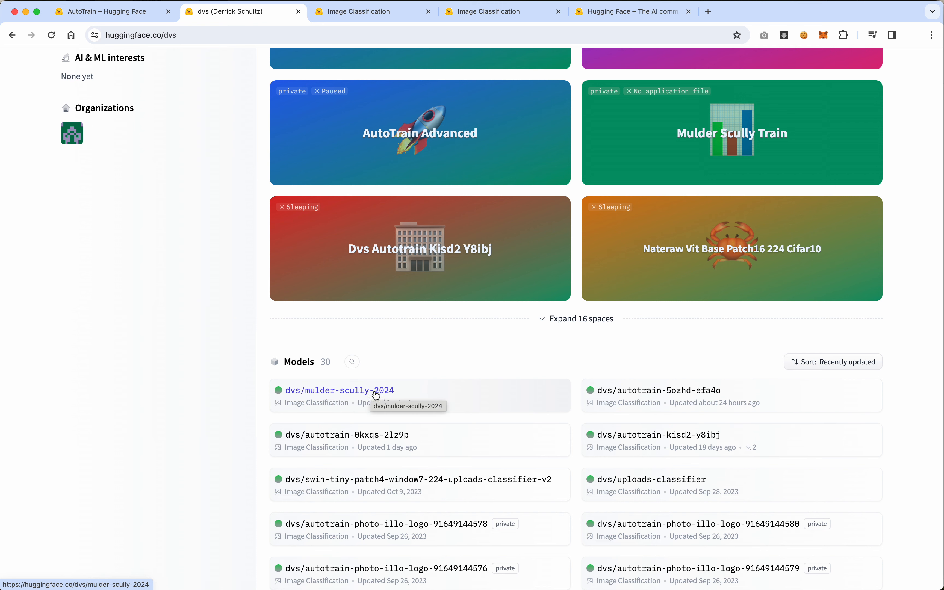
{"action": "left_click", "coordinate": [360, 392]}
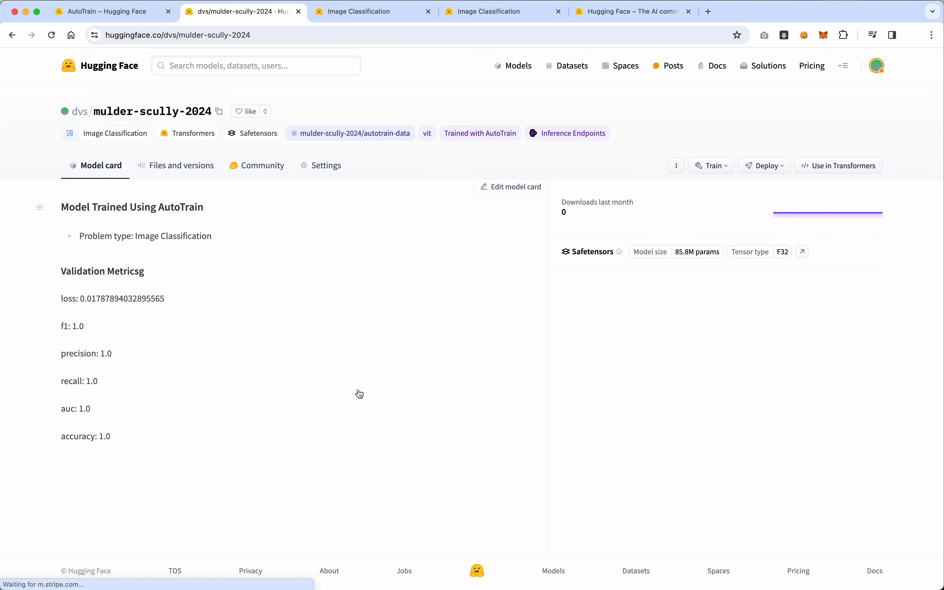
Step: Examine the validation loss in the metrics on the mulder-scully-2024 model card
{"action": "mouse_move", "coordinate": [79, 298]}
{"action": "left_mouse_down"}
{"action": "mouse_move", "coordinate": [168, 299]}
{"action": "mouse_move", "coordinate": [89, 297]}
{"action": "mouse_move", "coordinate": [99, 300]}
{"action": "left_mouse_up"}
{"action": "left_click", "coordinate": [87, 296]}
{"action": "left_click", "coordinate": [98, 300]}
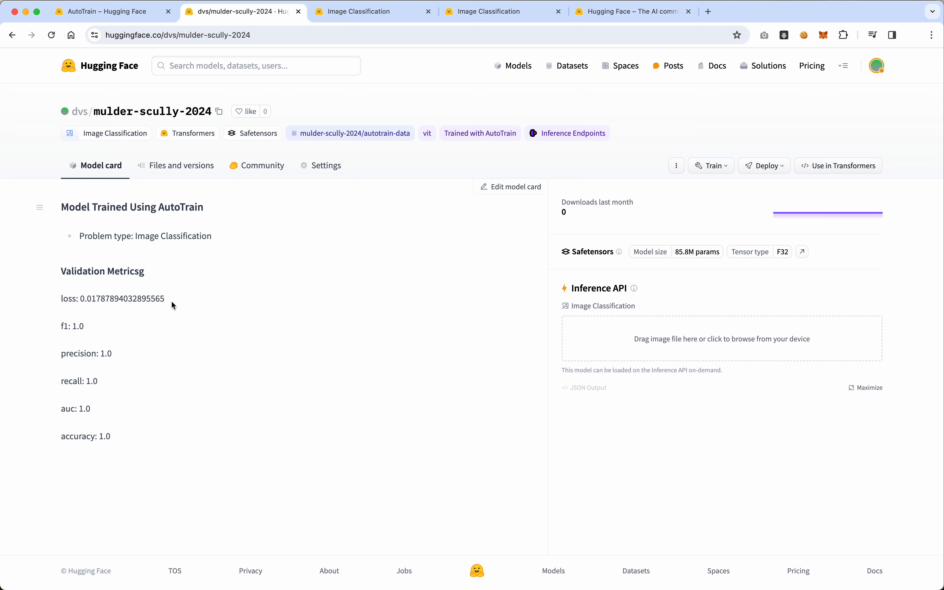
{"action": "left_click_drag", "start_coordinate": [174, 300], "coordinate": [63, 299]}
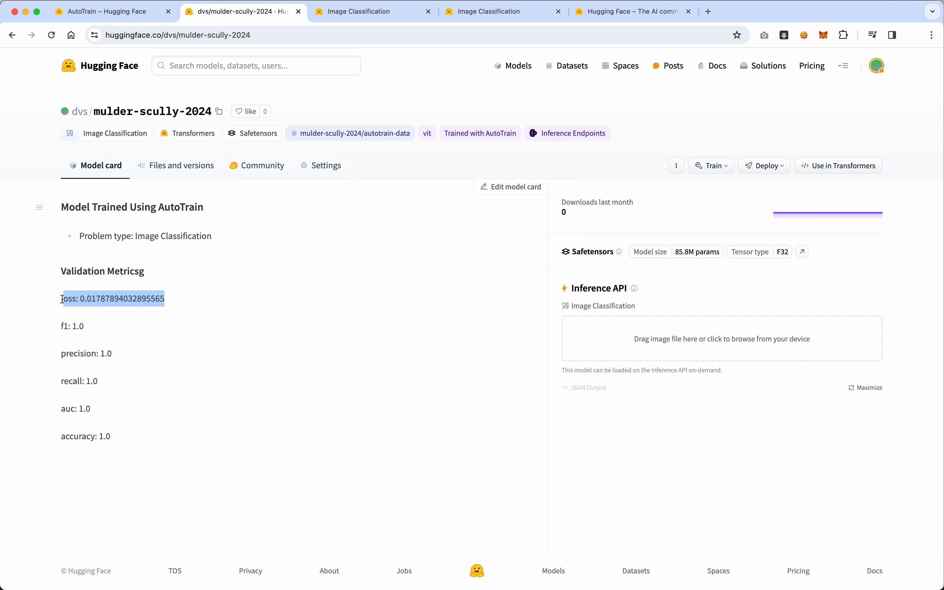
{"action": "left_click", "coordinate": [174, 296]}
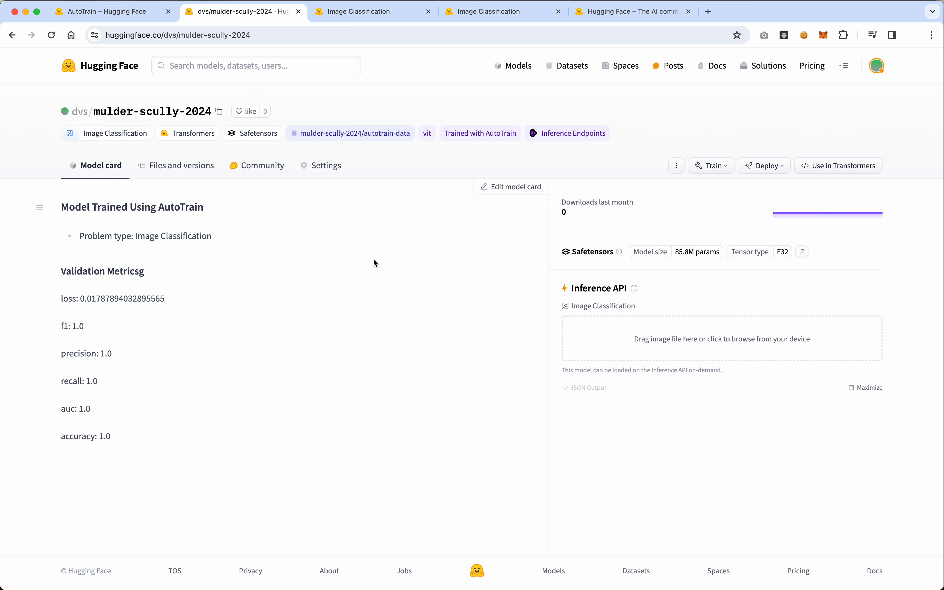
Step: Deploy the mulder-scully-2024 model to Spaces as a Gradio app, proceeding to the new Space form
{"action": "left_click", "coordinate": [777, 167]}
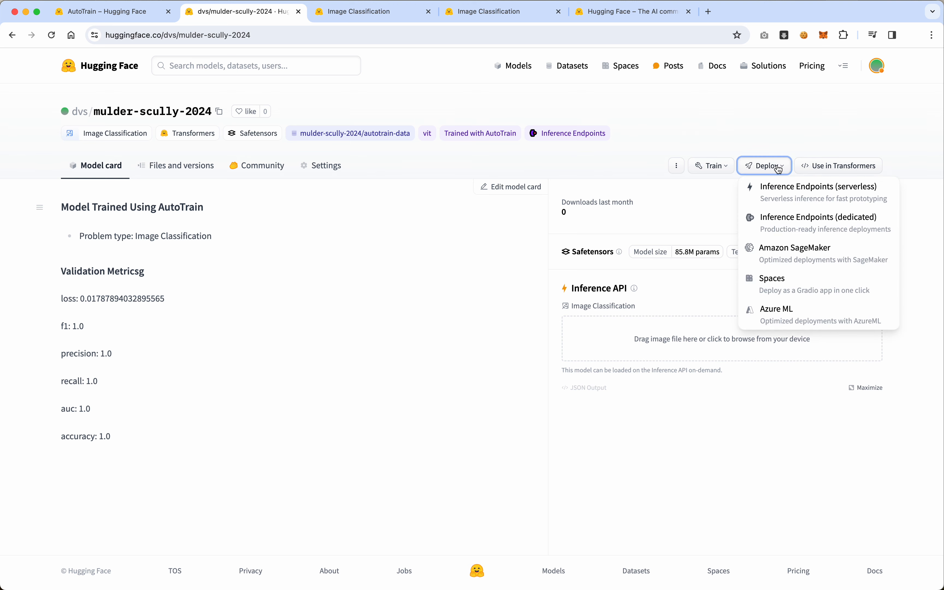
{"action": "left_click", "coordinate": [778, 282]}
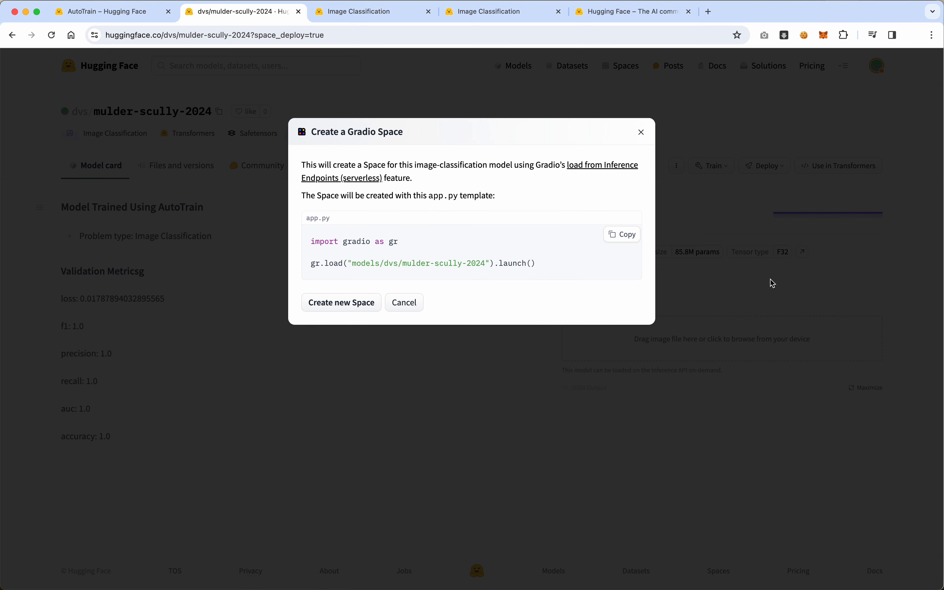
{"action": "left_click", "coordinate": [349, 303]}
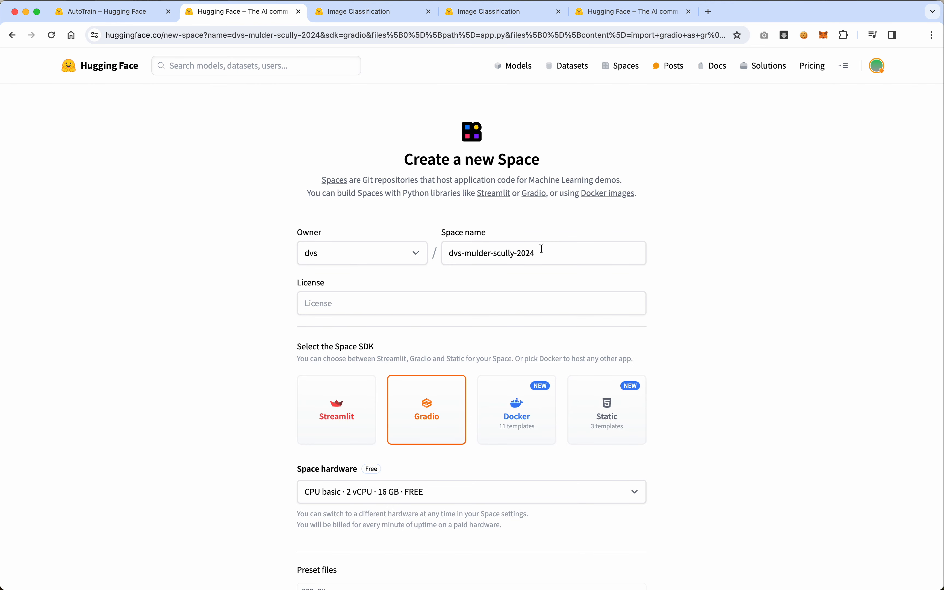
Step: Name the Space dvs-mulder-scully-2024-inference and create it as a public Gradio Space on free CPU basic hardware
{"action": "left_click", "coordinate": [450, 254]}
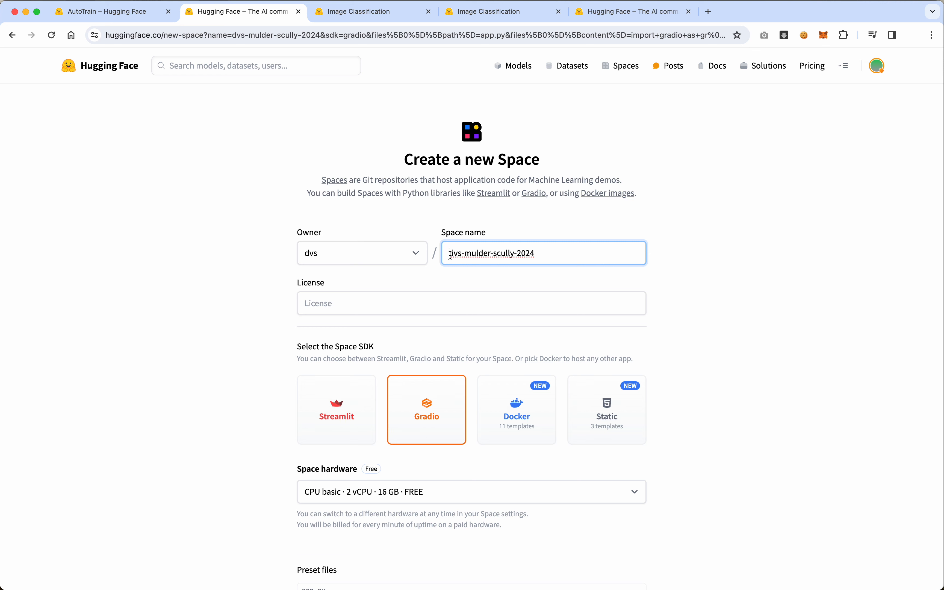
{"action": "left_click", "coordinate": [543, 254]}
{"action": "type", "text": "-"}
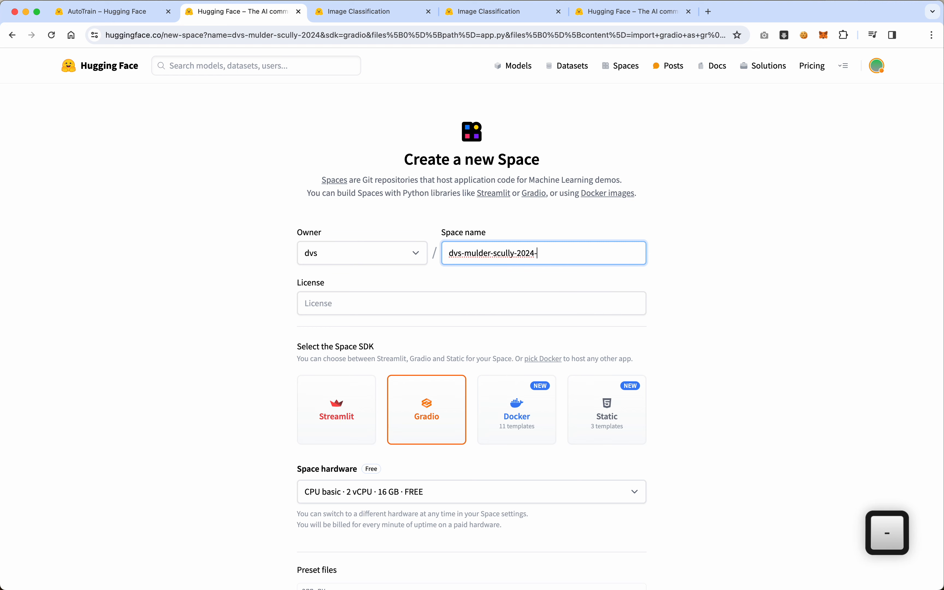
{"action": "type", "text": "inference"}
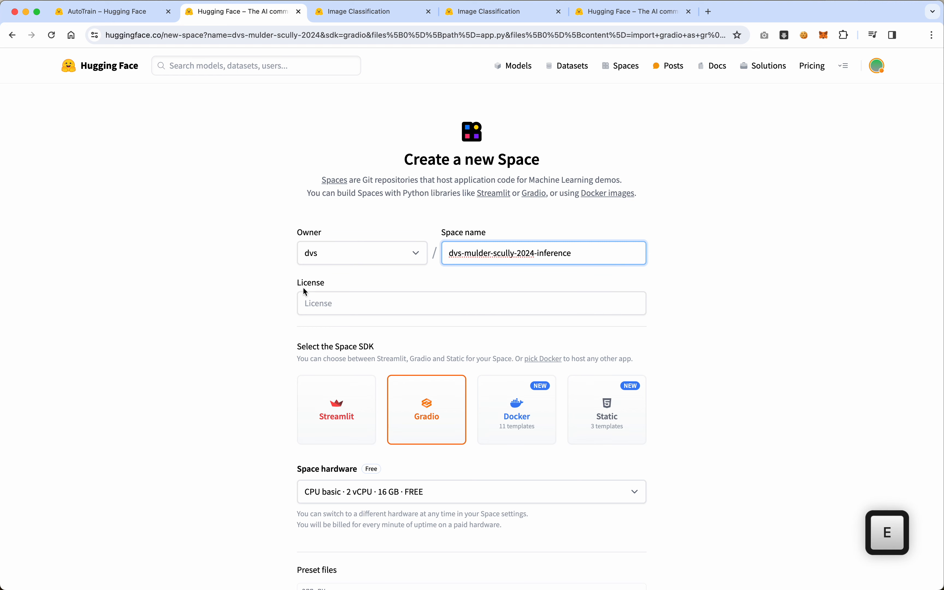
{"action": "scroll", "coordinate": [283, 315], "scroll_direction": "down", "scroll_amount": 3}
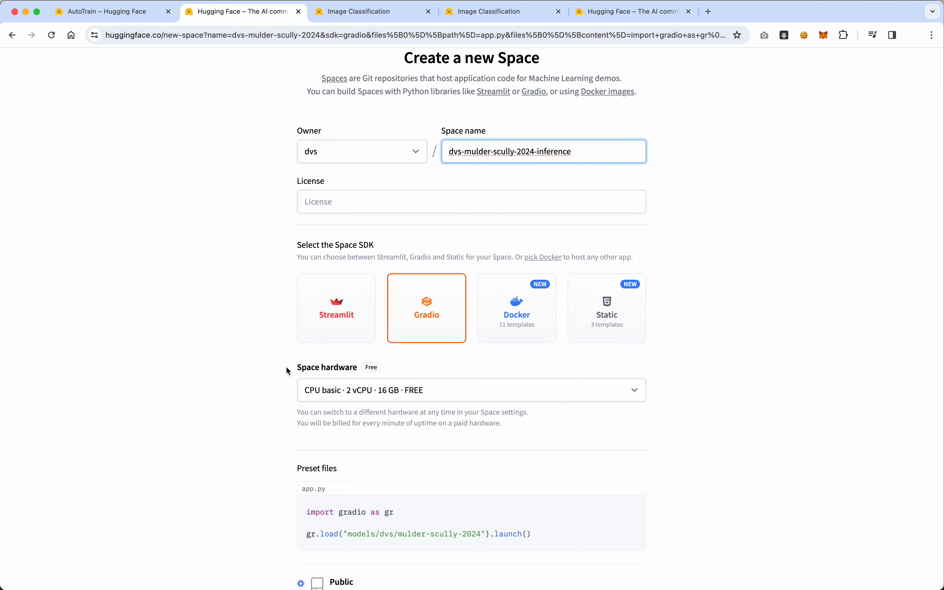
{"action": "scroll", "coordinate": [296, 352], "scroll_direction": "down", "scroll_amount": 4}
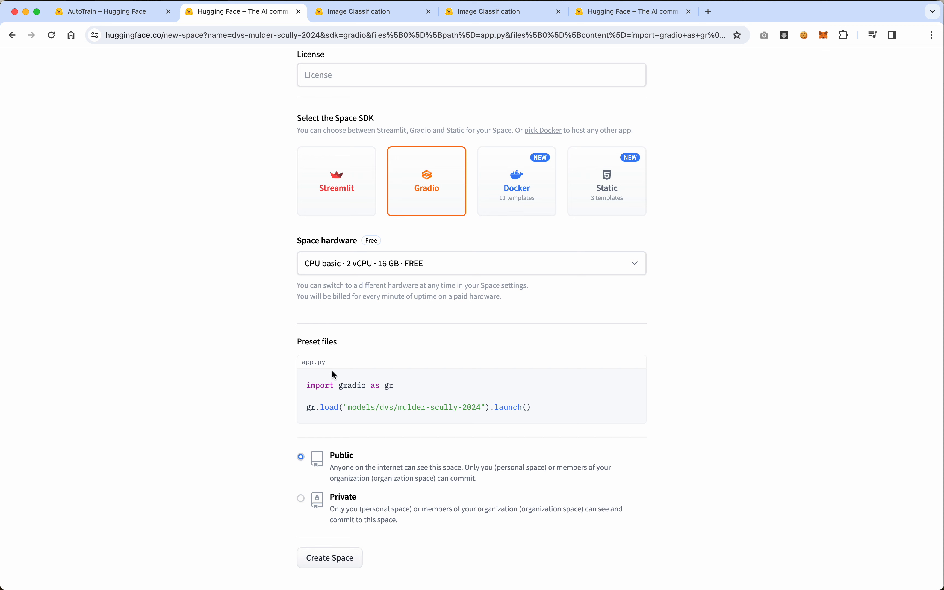
{"action": "left_click", "coordinate": [323, 564]}
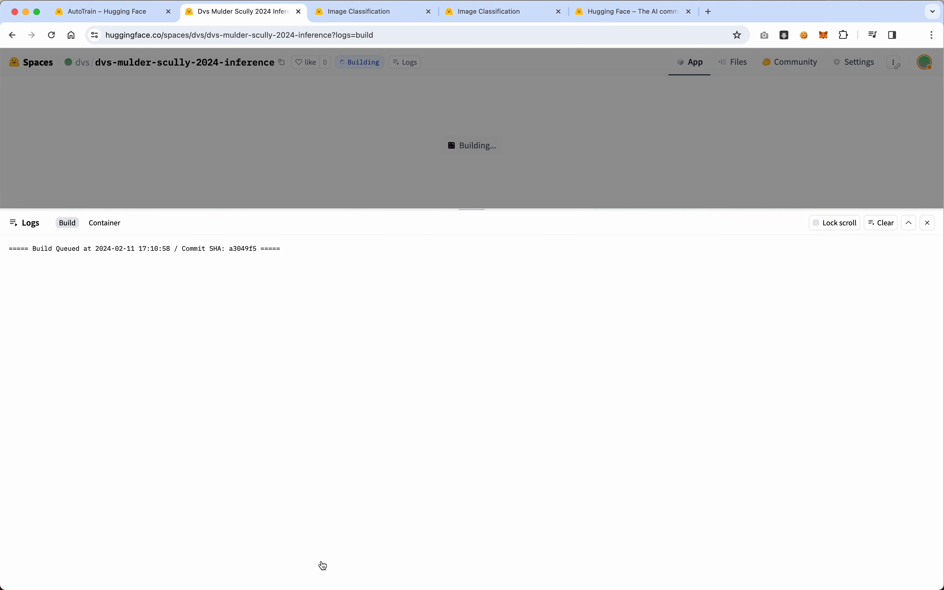
Step: Search Google Images for "dana scully" in a new browser tab
{"action": "left_click", "coordinate": [708, 11]}
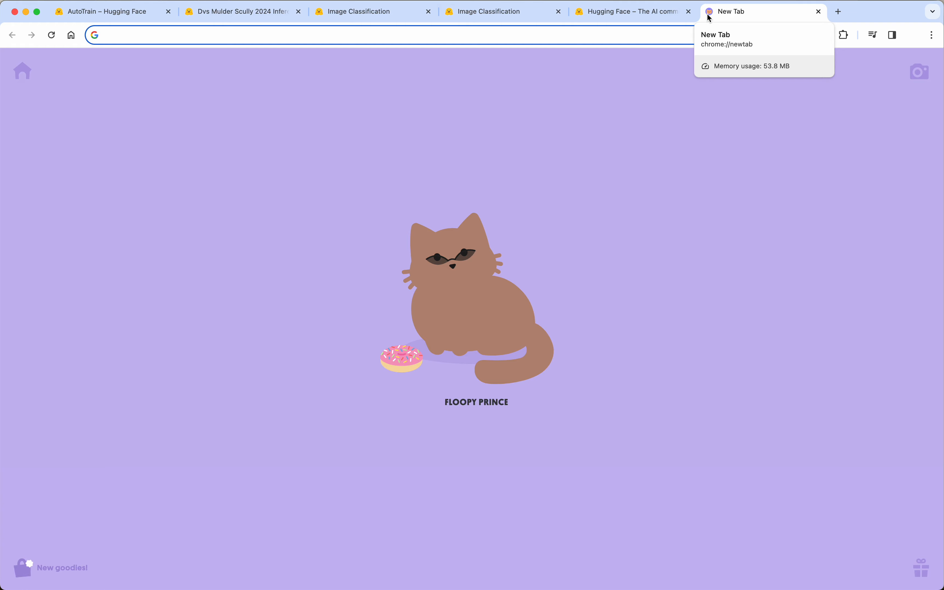
{"action": "type", "text": "dana scully"}
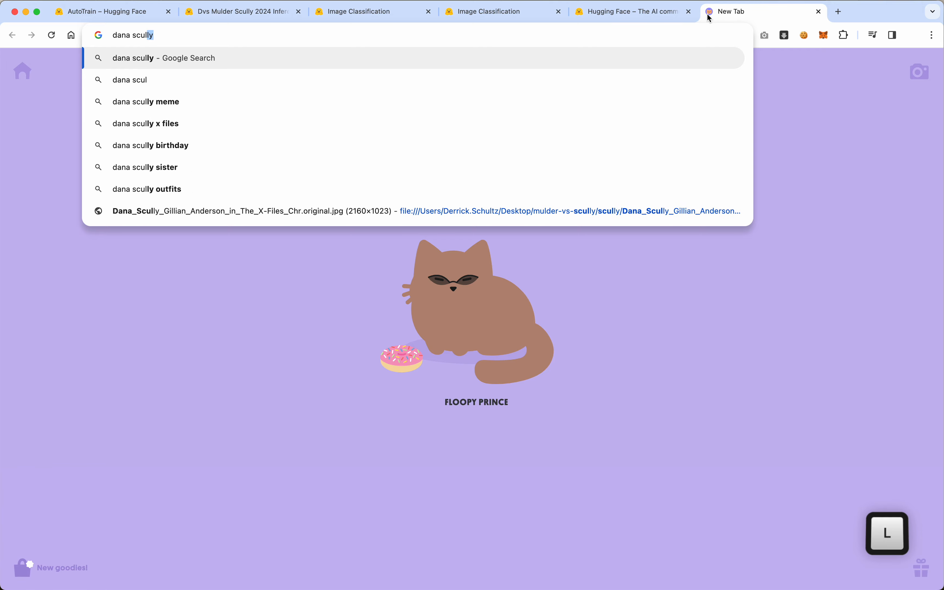
{"action": "key", "text": "Return"}
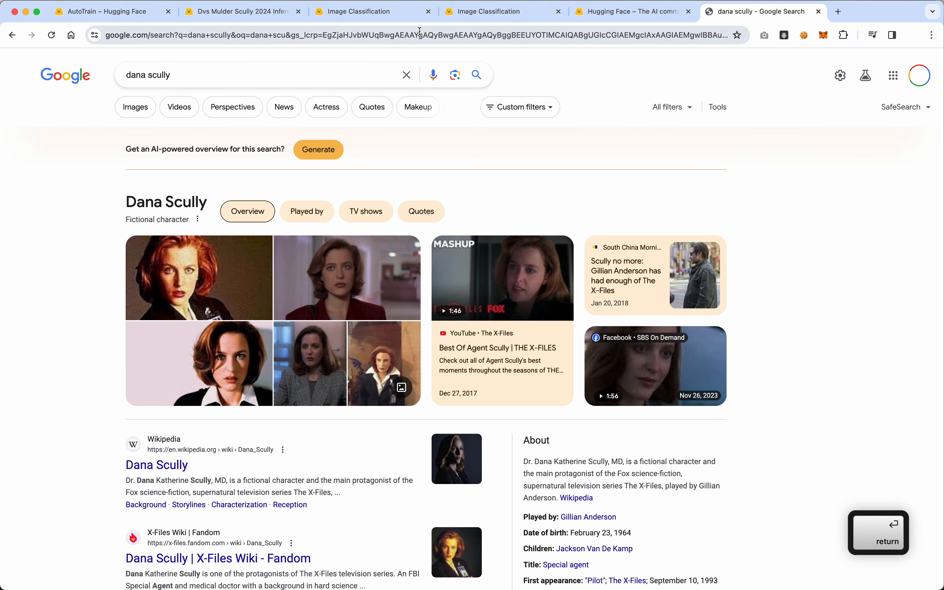
{"action": "left_click", "coordinate": [137, 110]}
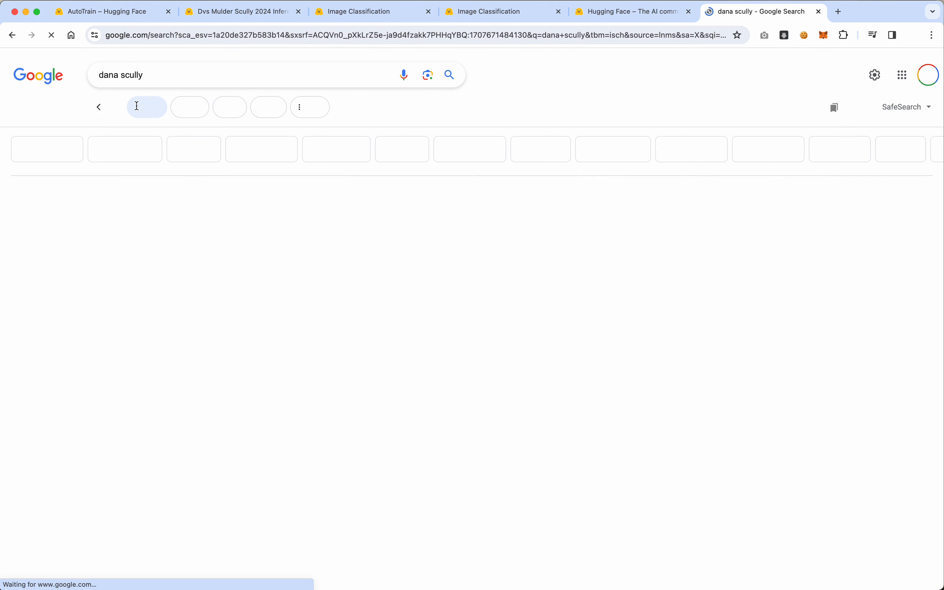
Step: Look through the "dana scully" image results for a photo suitable for testing the classifier
{"action": "scroll", "coordinate": [310, 364], "scroll_direction": "down", "scroll_amount": 1}
{"action": "scroll", "coordinate": [310, 364], "scroll_direction": "down", "scroll_amount": 1}
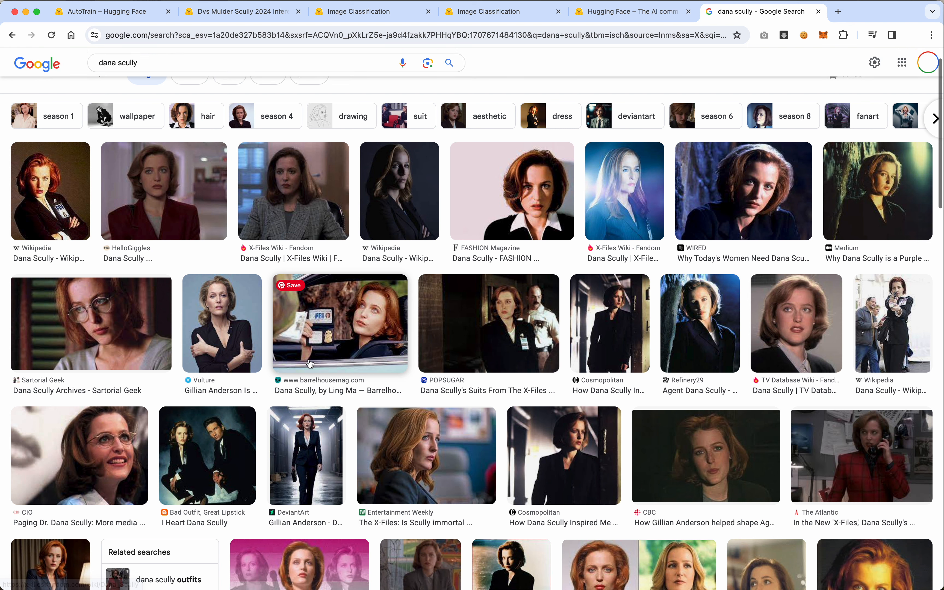
{"action": "scroll", "coordinate": [338, 433], "scroll_direction": "down", "scroll_amount": 20}
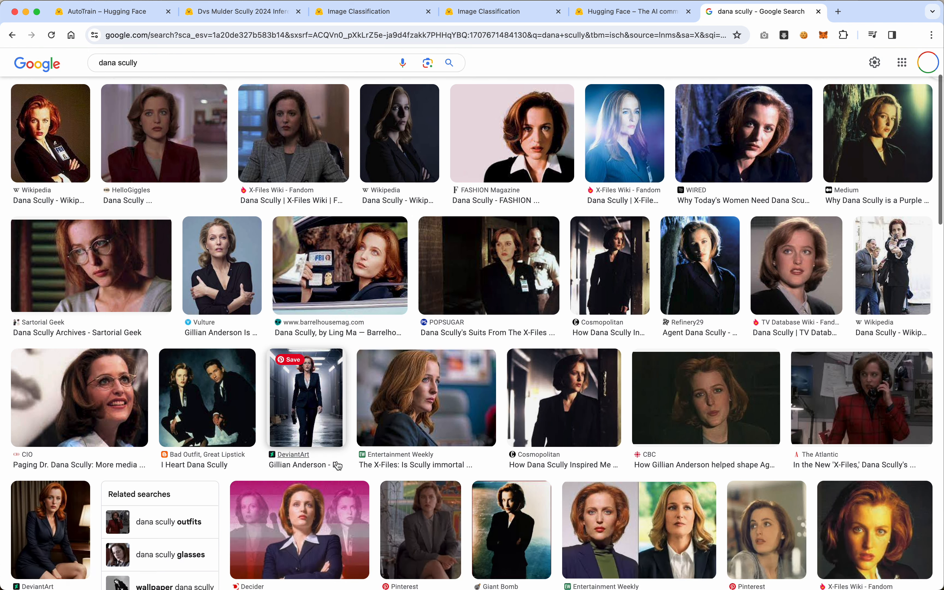
{"action": "scroll", "coordinate": [338, 465], "scroll_direction": "down", "scroll_amount": 7}
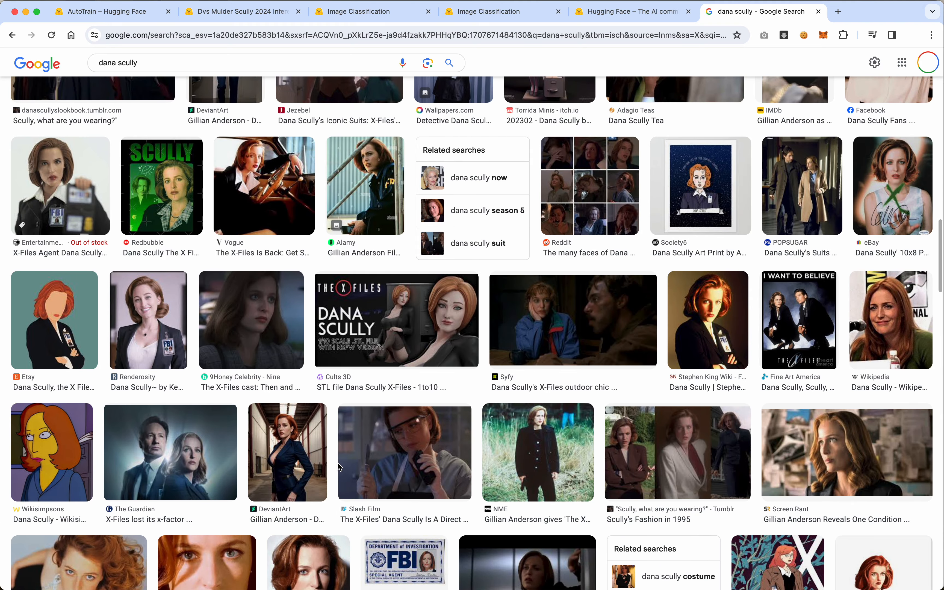
{"action": "scroll", "coordinate": [324, 455], "scroll_direction": "down", "scroll_amount": 1}
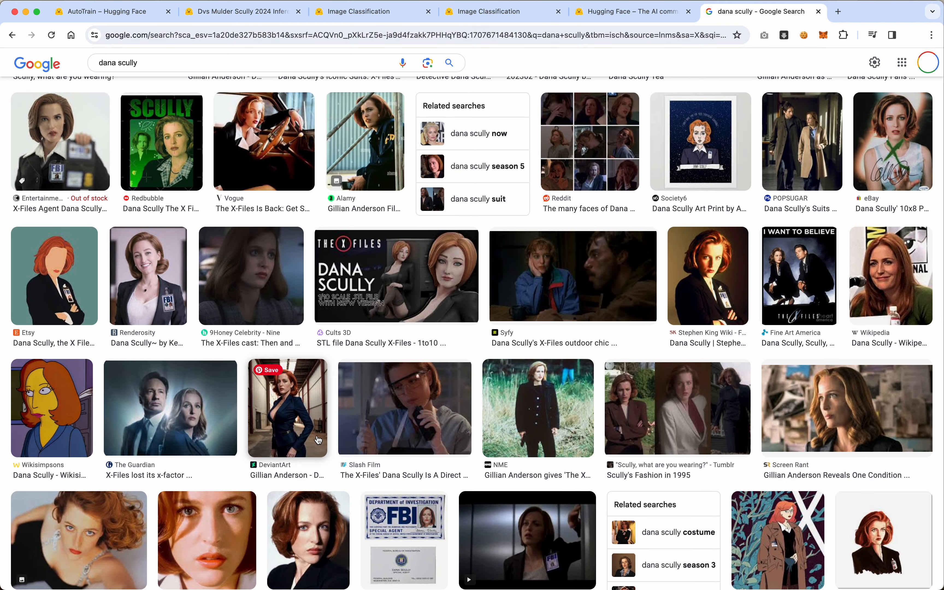
{"action": "scroll", "coordinate": [469, 420], "scroll_direction": "down", "scroll_amount": 1}
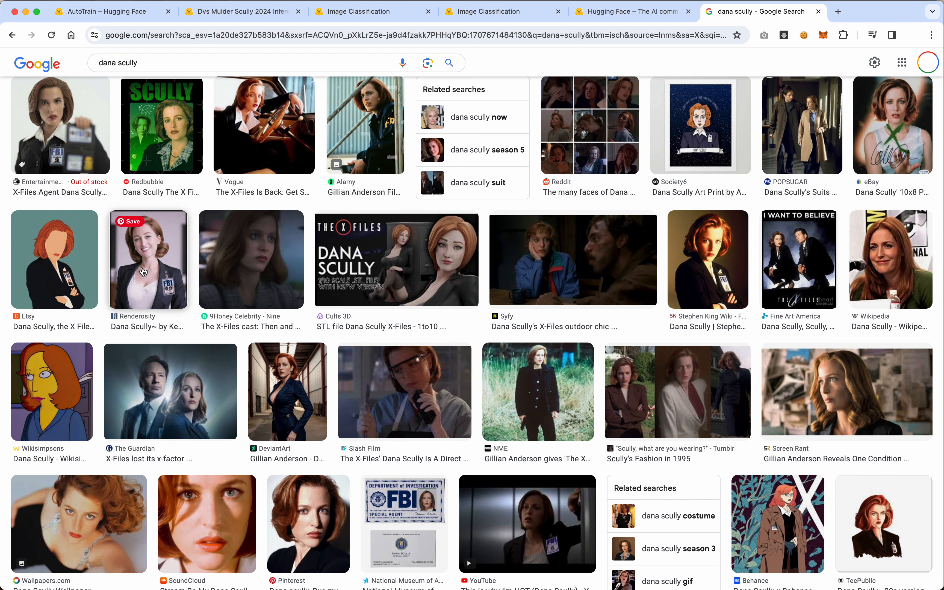
{"action": "scroll", "coordinate": [214, 308], "scroll_direction": "down", "scroll_amount": 3}
{"action": "scroll", "coordinate": [213, 309], "scroll_direction": "down", "scroll_amount": 1}
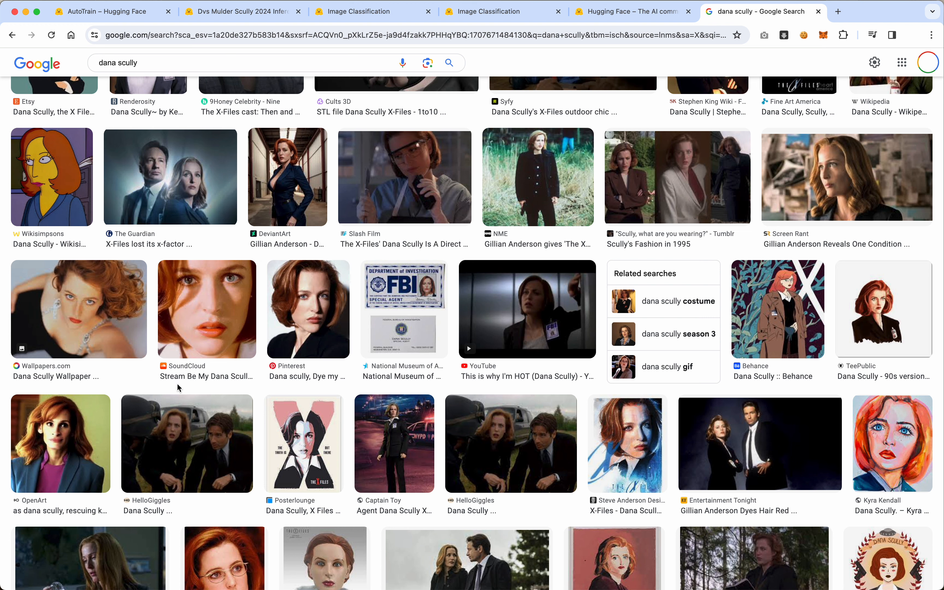
{"action": "scroll", "coordinate": [208, 373], "scroll_direction": "down", "scroll_amount": 2}
{"action": "scroll", "coordinate": [208, 373], "scroll_direction": "down", "scroll_amount": 1}
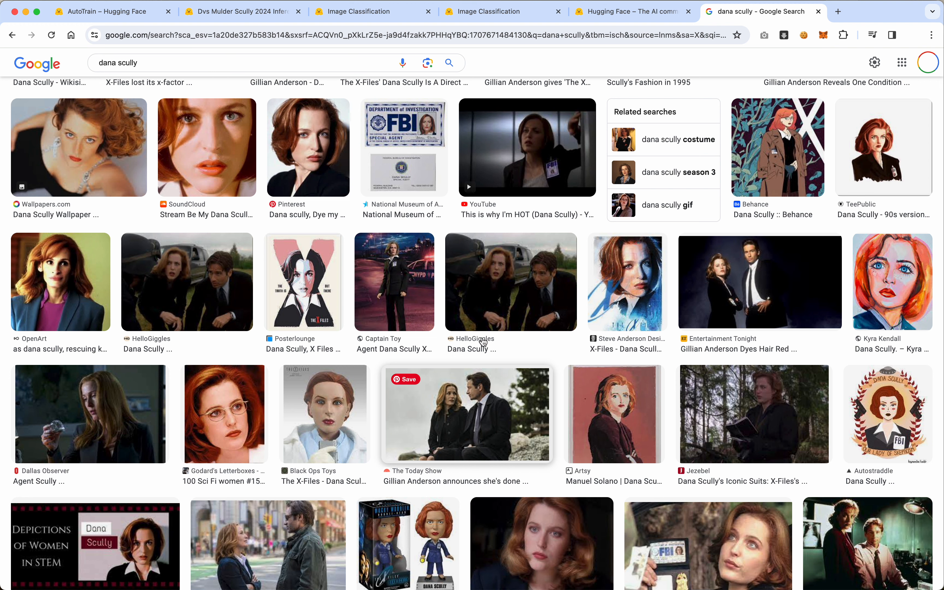
{"action": "scroll", "coordinate": [155, 411], "scroll_direction": "down", "scroll_amount": 6}
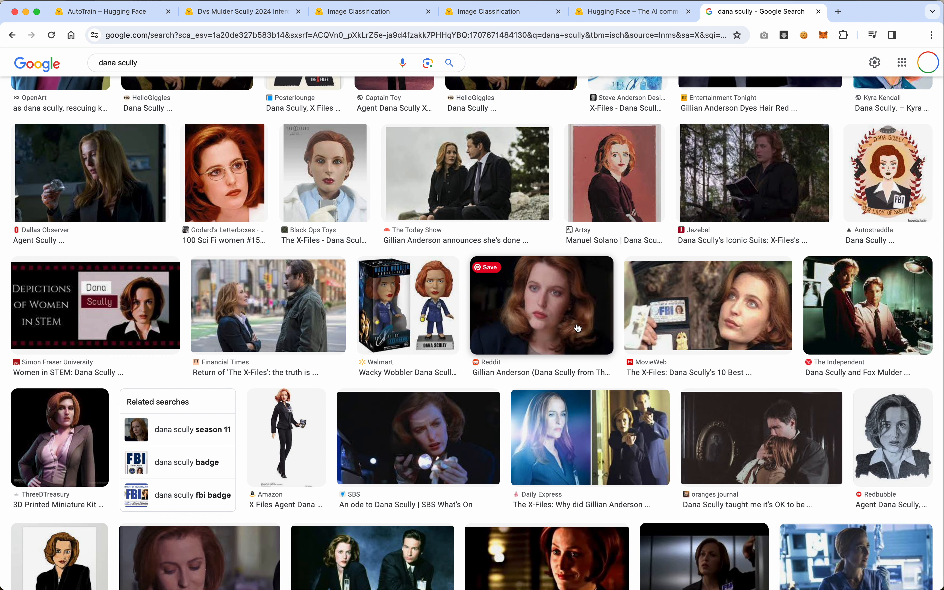
Step: Open The Today Show image in its own tab, capture a screenshot of Scully's head and shoulders, and close that tab
{"action": "left_click", "coordinate": [439, 175]}
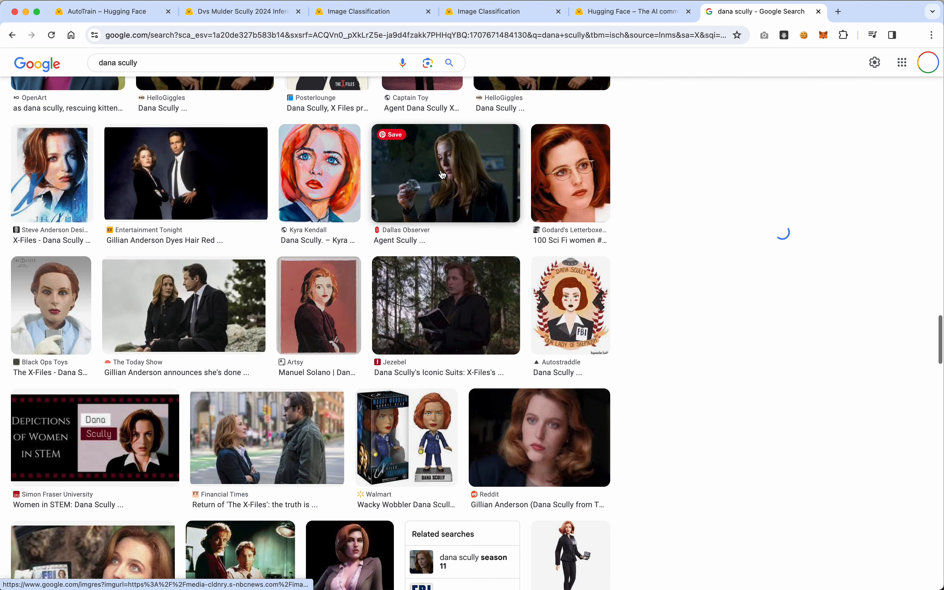
{"action": "right_click", "coordinate": [688, 184]}
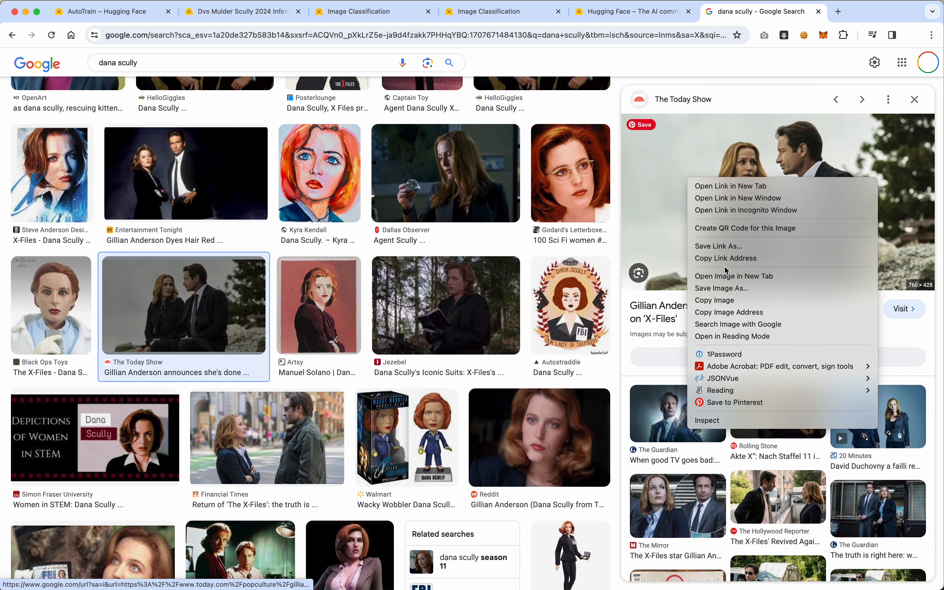
{"action": "left_click", "coordinate": [730, 278]}
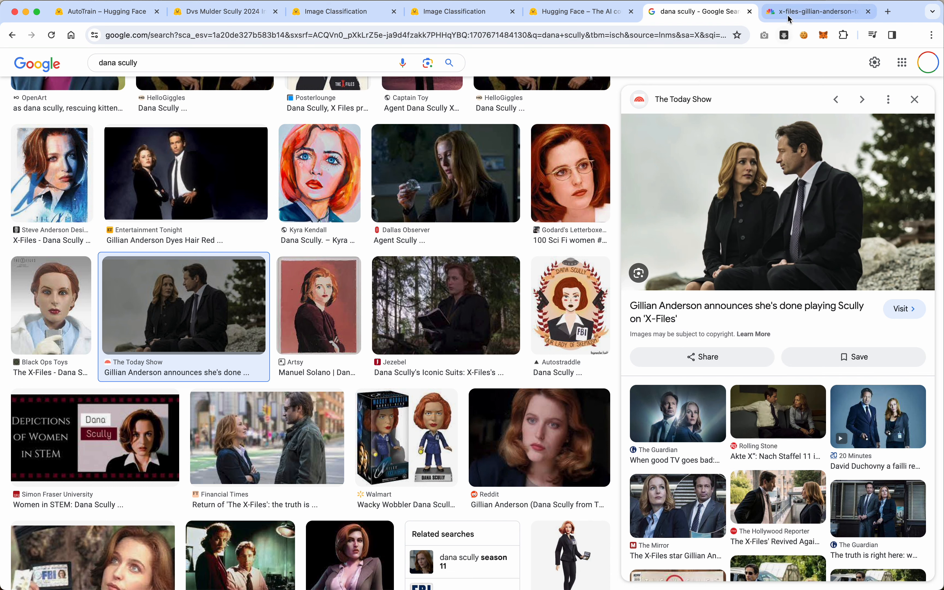
{"action": "left_click", "coordinate": [792, 12]}
{"action": "key", "text": "shift+super+4"}
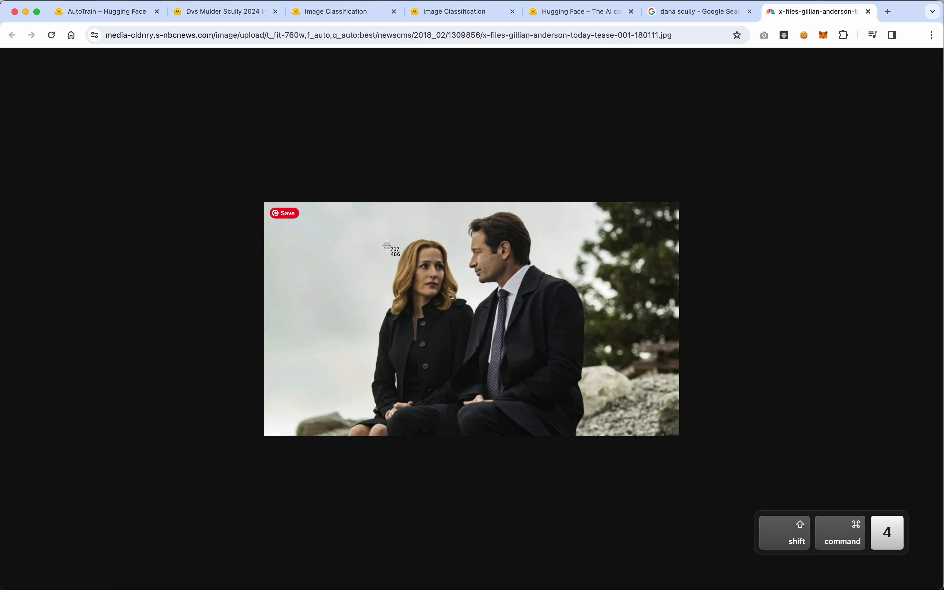
{"action": "left_click_drag", "start_coordinate": [371, 227], "coordinate": [475, 324]}
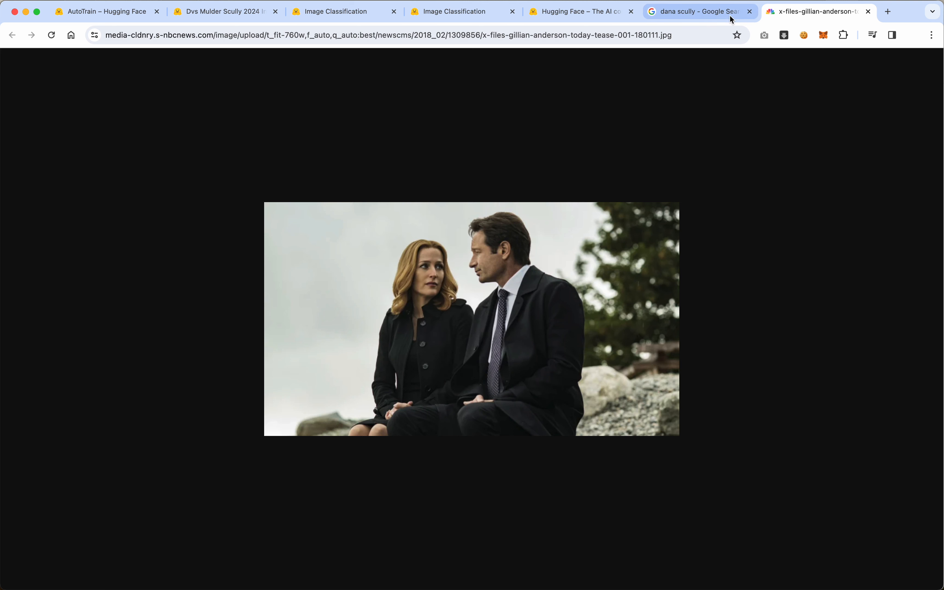
{"action": "left_click", "coordinate": [869, 11]}
Step: Search Google Images for "fox mulder"
{"action": "scroll", "coordinate": [386, 328], "scroll_direction": "down", "scroll_amount": 5}
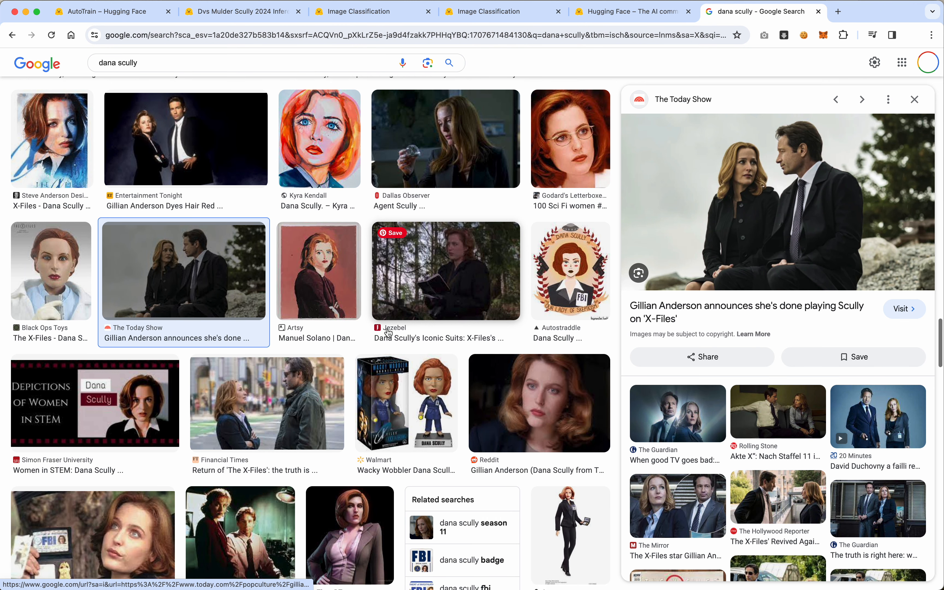
{"action": "double_click", "coordinate": [189, 62]}
{"action": "triple_click", "coordinate": [189, 61]}
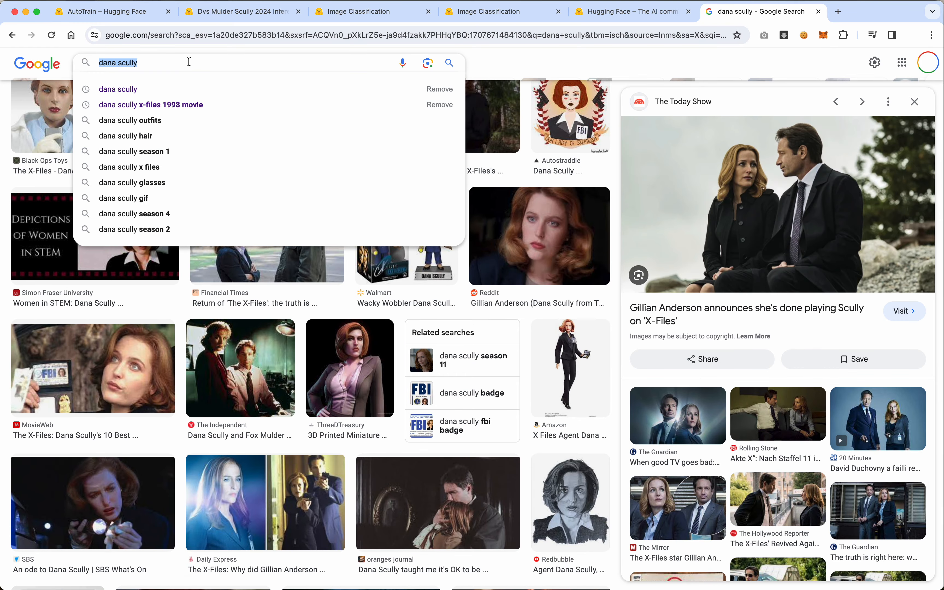
{"action": "type", "text": "fox mulder"}
{"action": "key", "text": "Return"}
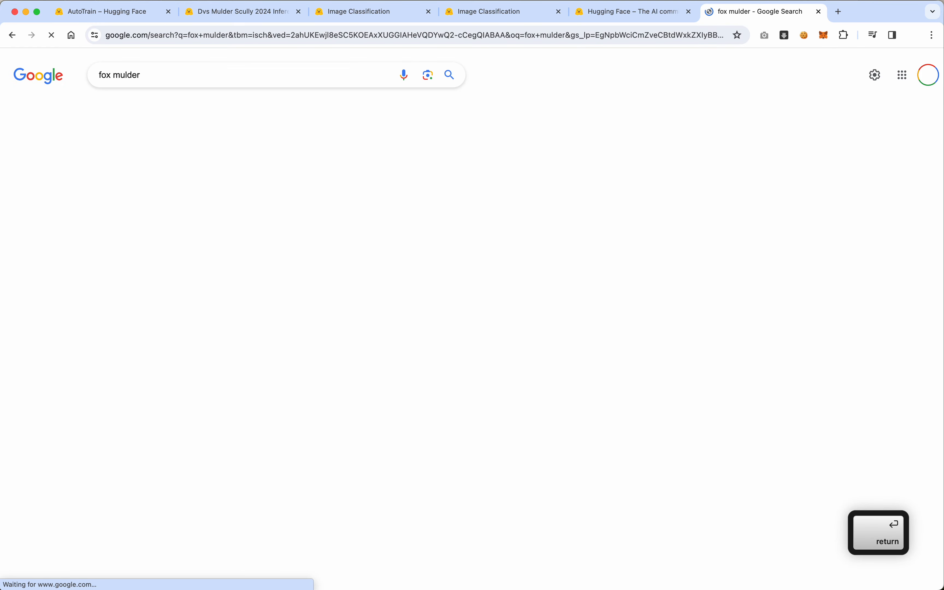
Step: Open The Independent's Fox Mulder result in a new tab and capture a screenshot of Mulder's head and shoulders from the main photo
{"action": "scroll", "coordinate": [213, 348], "scroll_direction": "down", "scroll_amount": 10}
{"action": "scroll", "coordinate": [213, 348], "scroll_direction": "down", "scroll_amount": 15}
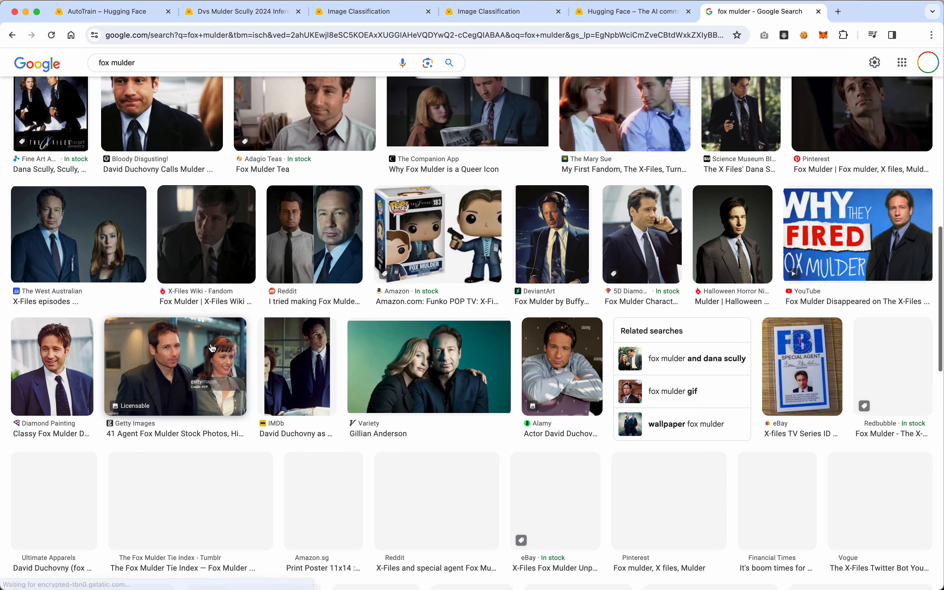
{"action": "scroll", "coordinate": [213, 348], "scroll_direction": "down", "scroll_amount": 15}
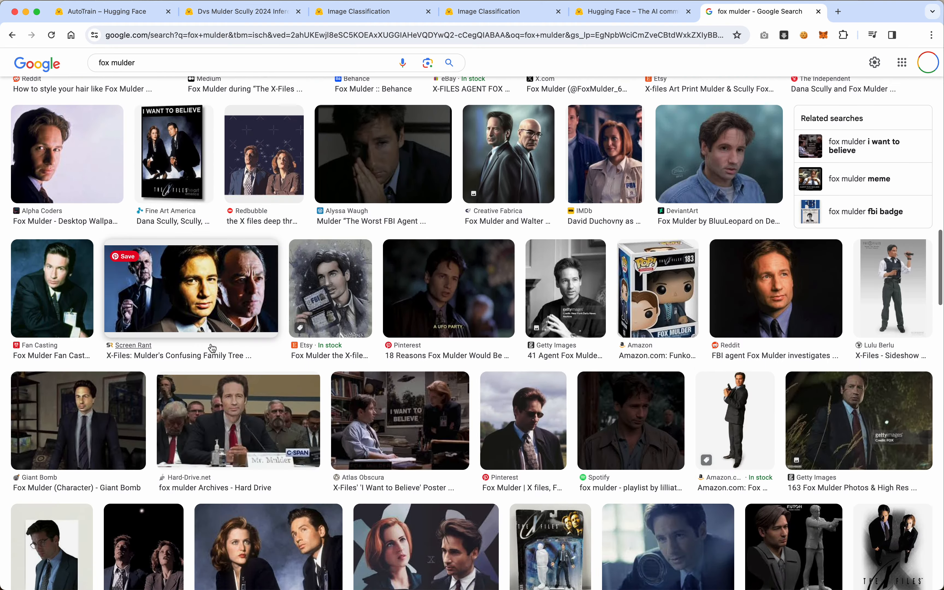
{"action": "scroll", "coordinate": [212, 348], "scroll_direction": "down", "scroll_amount": 15}
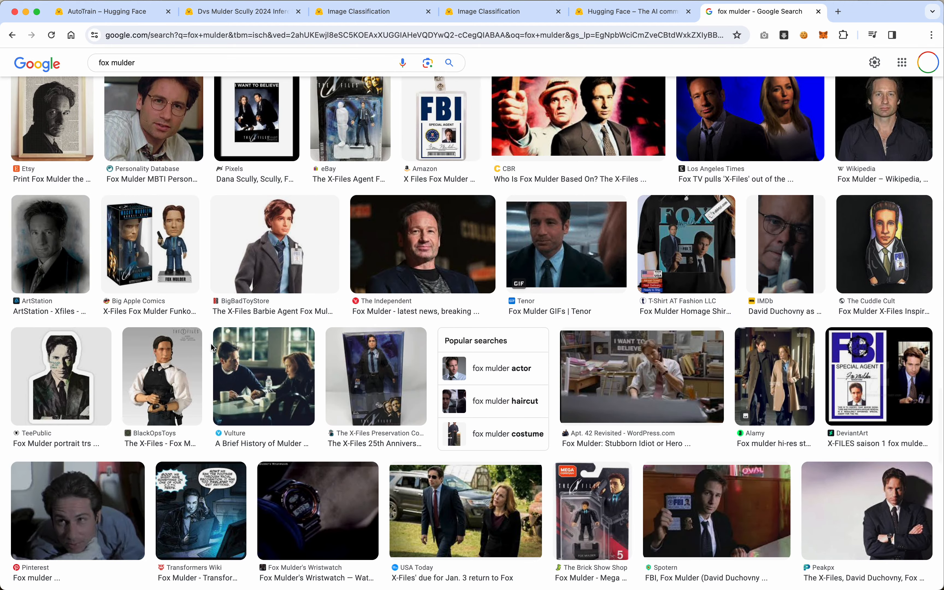
{"action": "left_click", "coordinate": [426, 261]}
{"action": "right_click", "coordinate": [762, 212]}
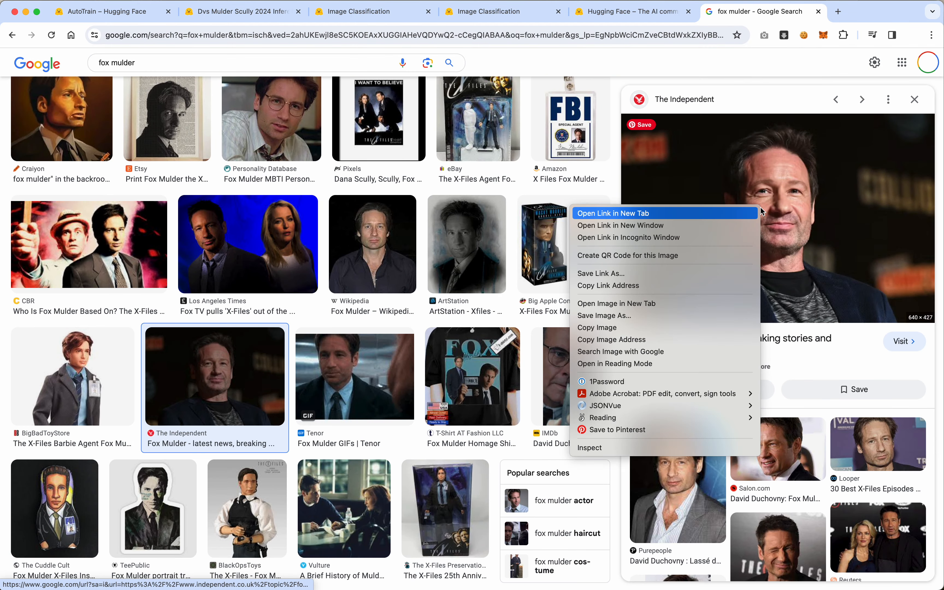
{"action": "left_click", "coordinate": [716, 214]}
{"action": "left_click", "coordinate": [823, 15]}
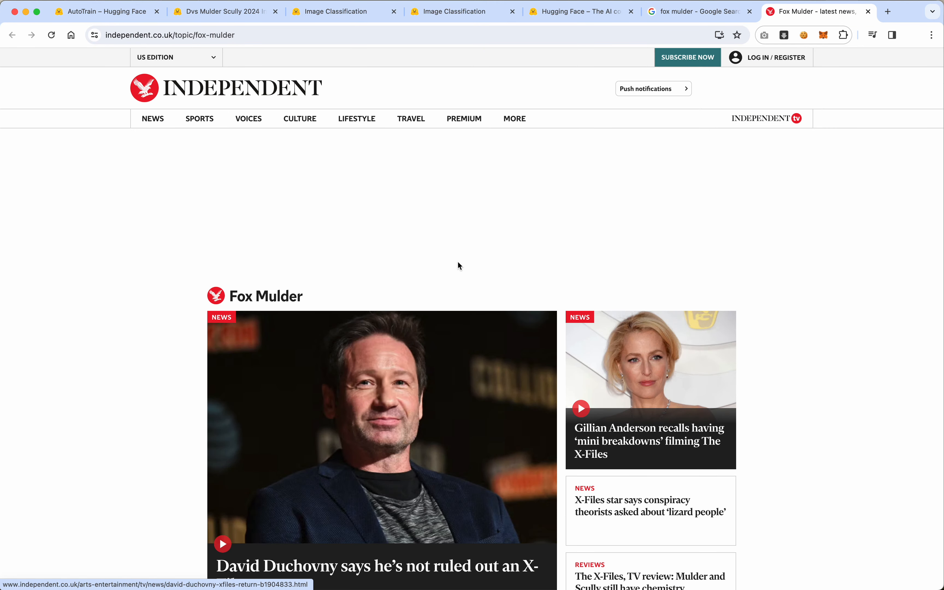
{"action": "key", "text": "shift+super+4"}
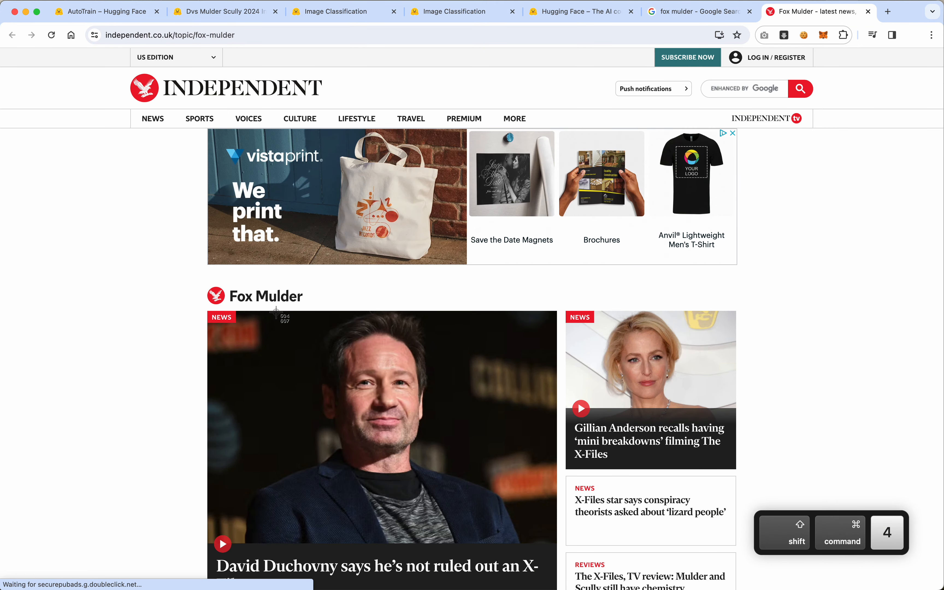
{"action": "left_click_drag", "start_coordinate": [274, 312], "coordinate": [496, 506]}
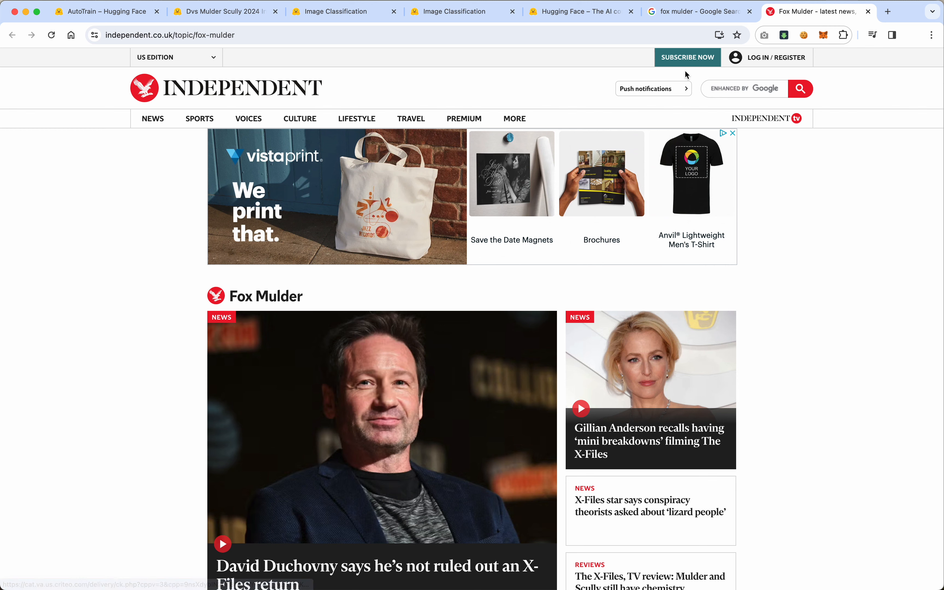
Step: Return to the dvs-mulder-scully-2024-inference Space, close the build logs, and classify the Desktop image "Screenshot 2024-02-11 at 12.12.06 PM"
{"action": "left_click", "coordinate": [249, 14]}
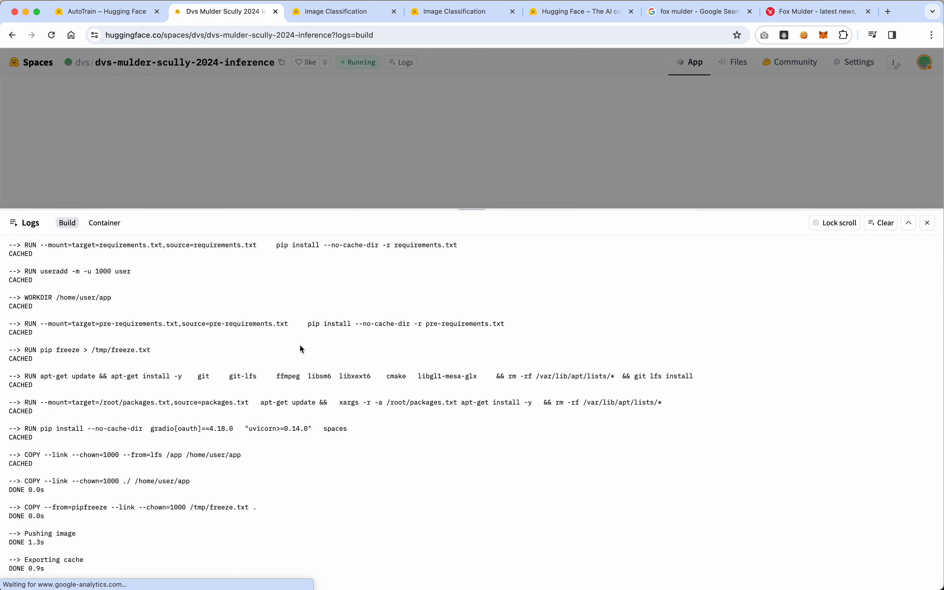
{"action": "left_click", "coordinate": [926, 224]}
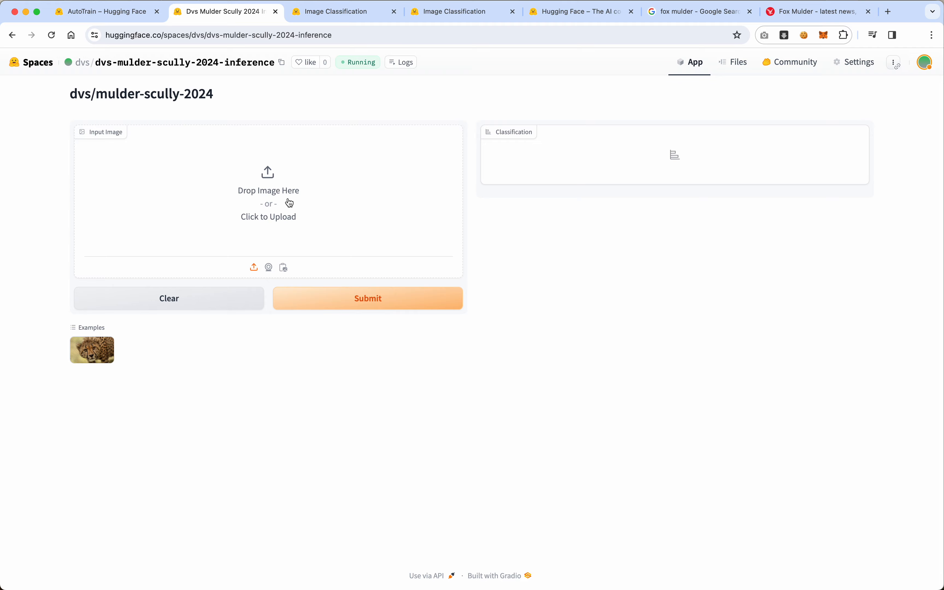
{"action": "left_click", "coordinate": [265, 198]}
{"action": "left_click", "coordinate": [477, 141]}
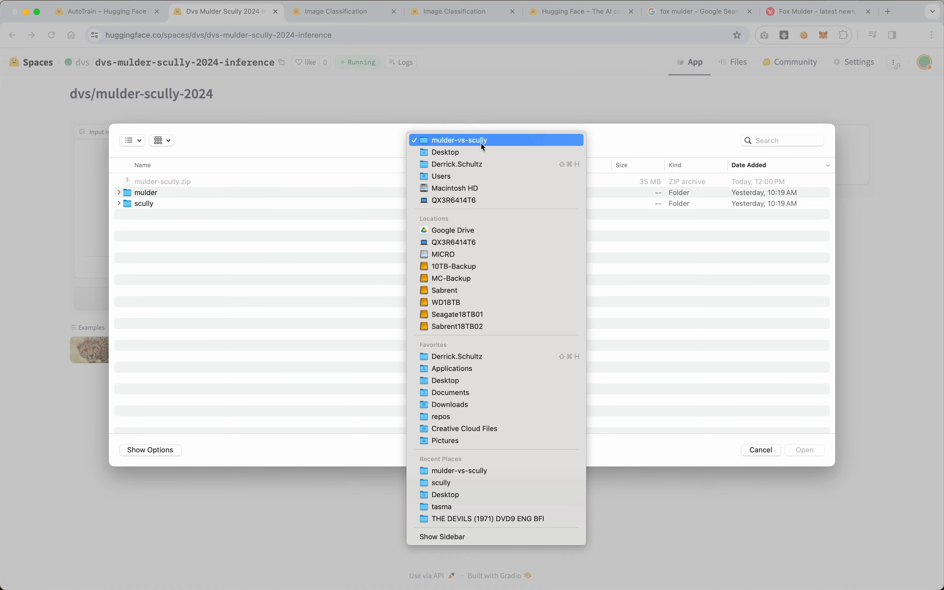
{"action": "left_click", "coordinate": [461, 158]}
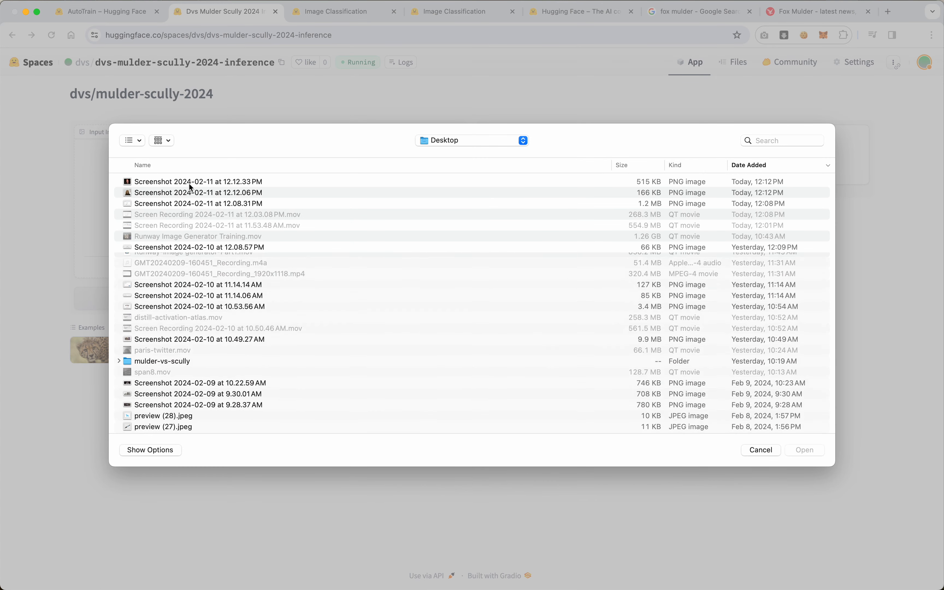
{"action": "left_click", "coordinate": [178, 194]}
{"action": "key", "text": "space"}
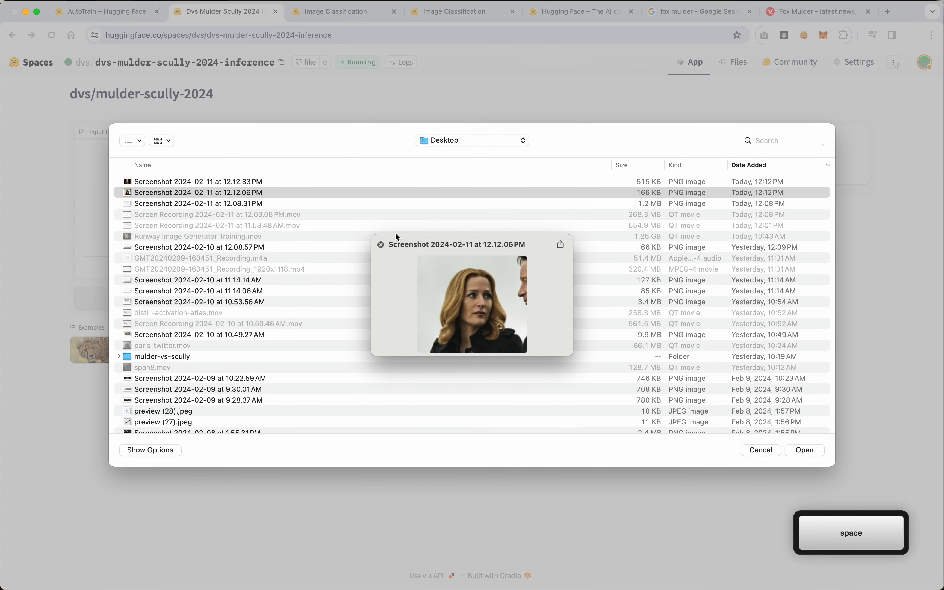
{"action": "key", "text": "space"}
{"action": "left_click", "coordinate": [801, 451]}
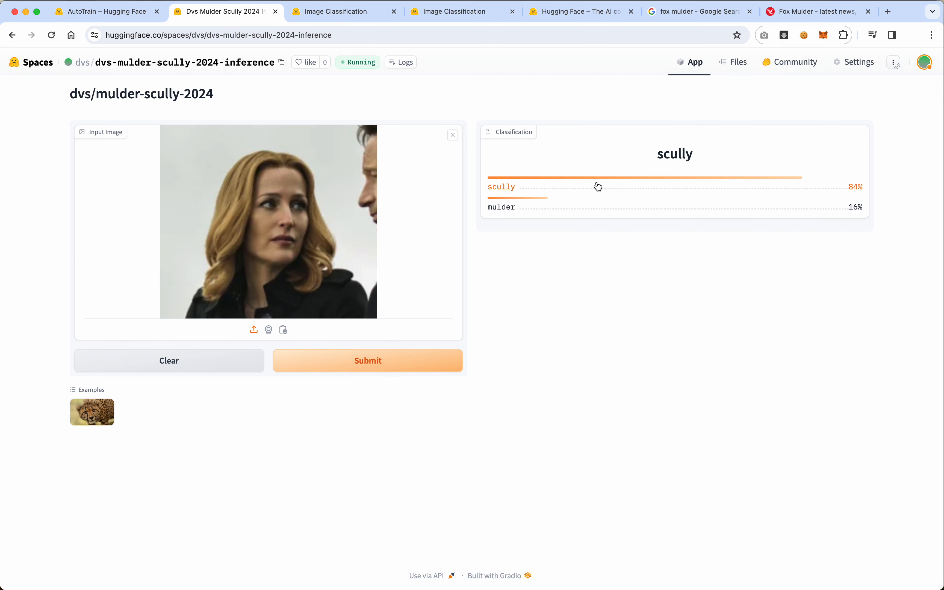
Step: Clear the Scully image, upload "Screenshot 2024-02-11 at 12.12.33 PM" from the Desktop, and submit it for classification
{"action": "left_click", "coordinate": [197, 358]}
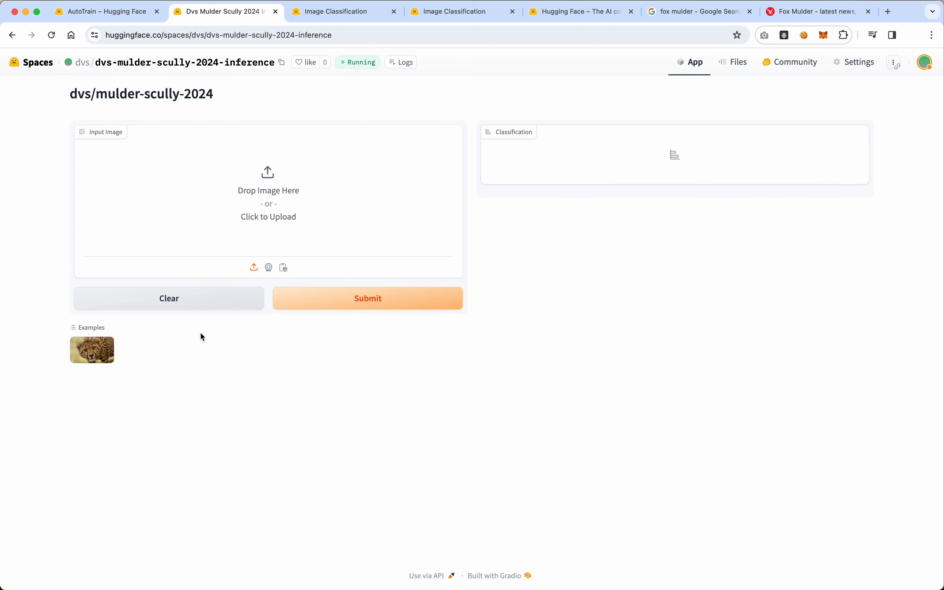
{"action": "key", "text": "super+Tab"}
{"action": "left_click", "coordinate": [264, 192]}
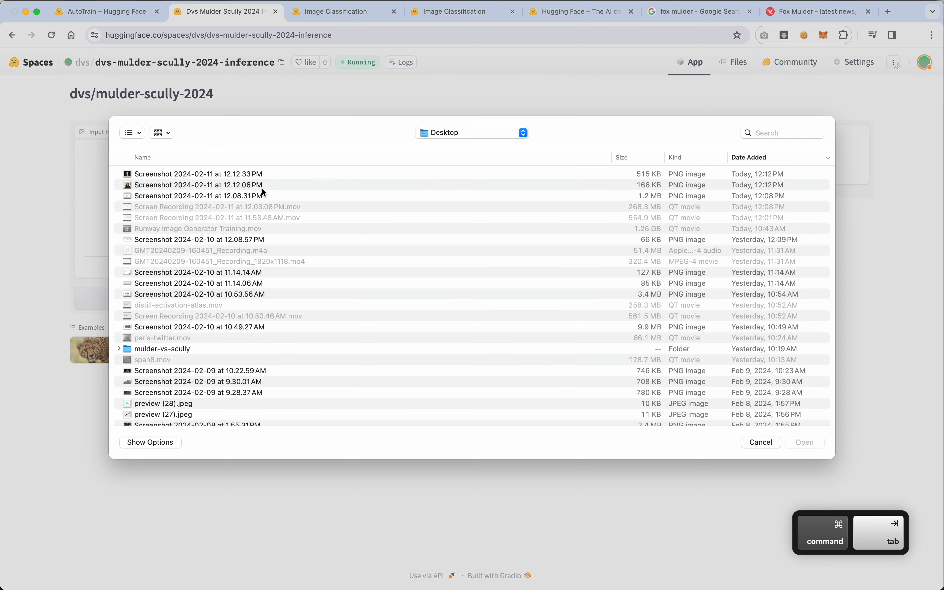
{"action": "left_click", "coordinate": [224, 181]}
{"action": "key", "text": "space"}
{"action": "key", "text": "space"}
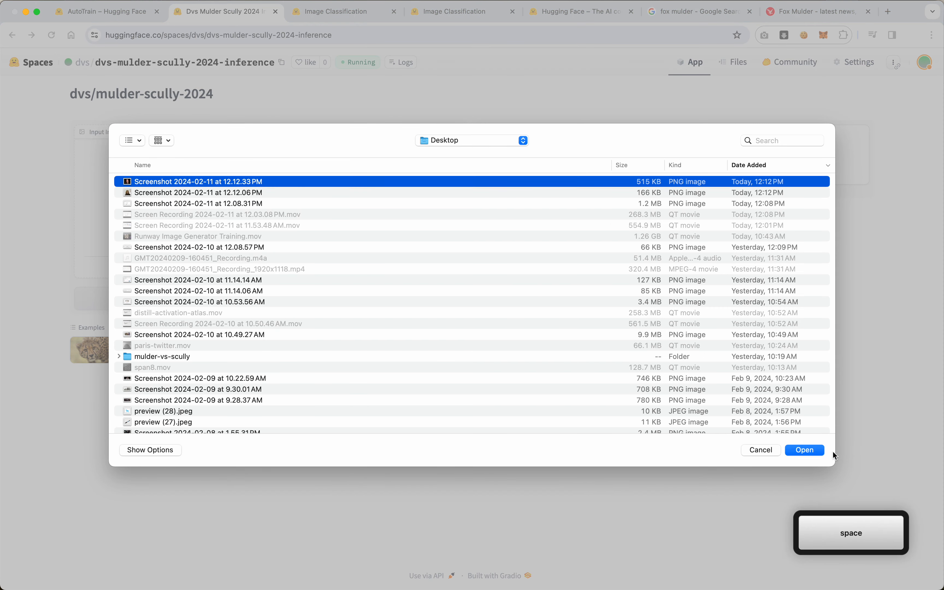
{"action": "left_click", "coordinate": [813, 451]}
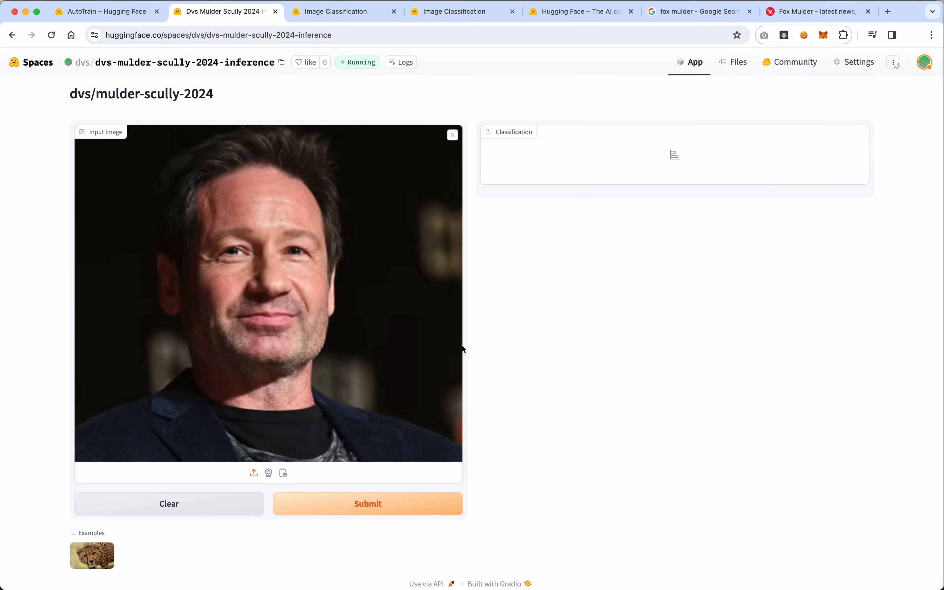
{"action": "left_click", "coordinate": [370, 505]}
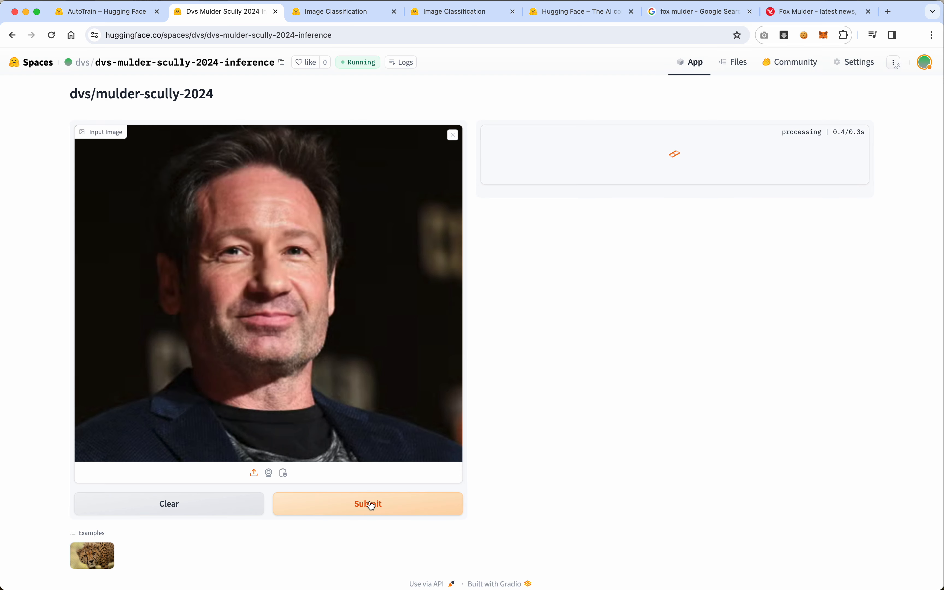